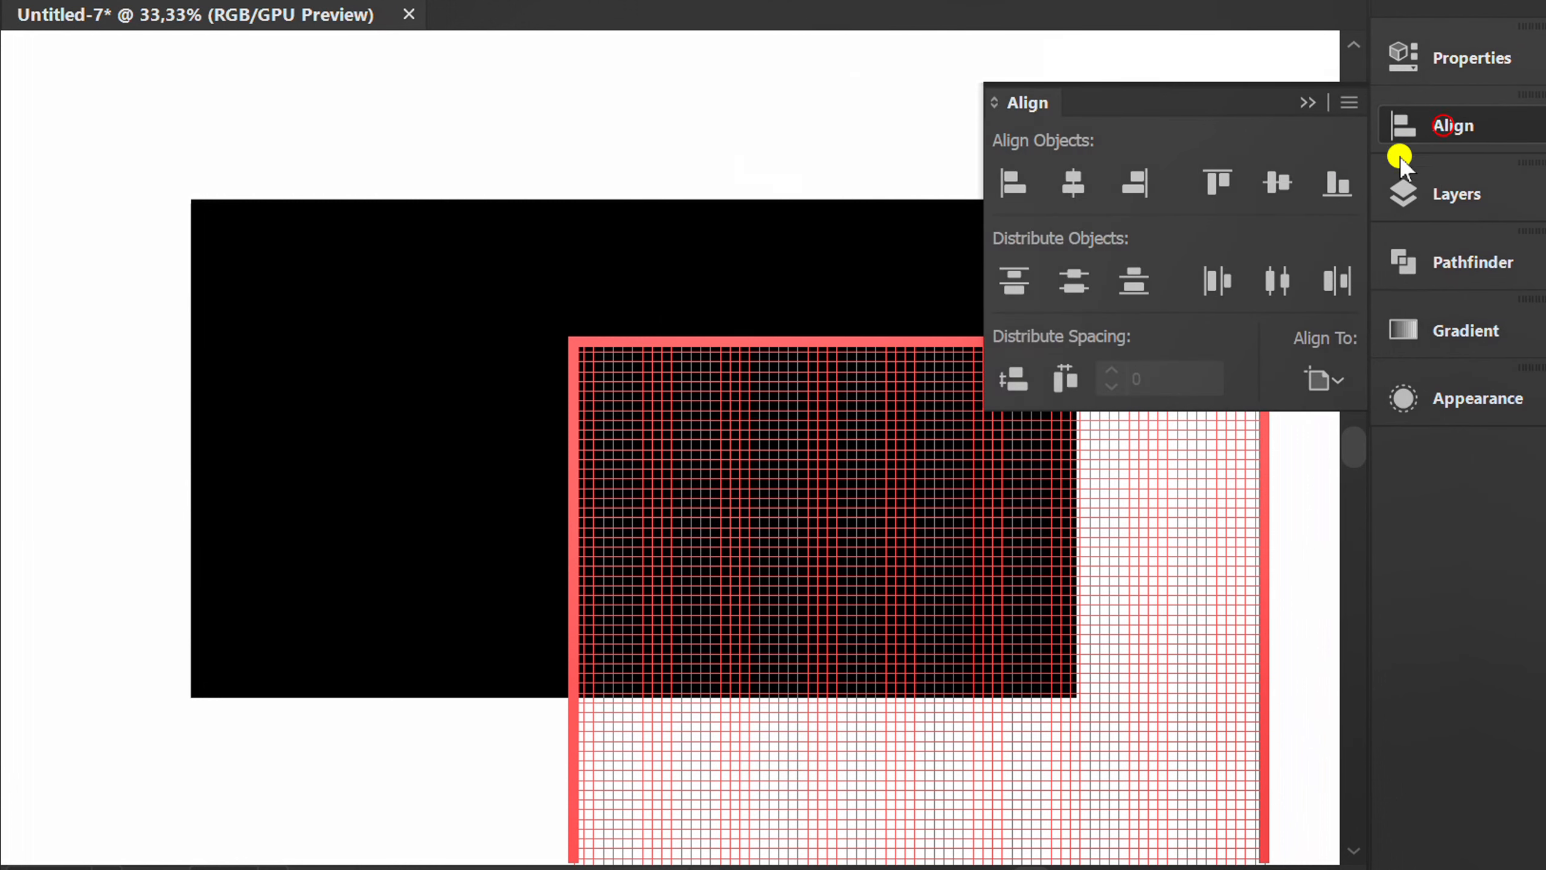
Center the square grid horizontally and vertically on the artboard.
{"action": "left_click", "coordinate": [1072, 187]}
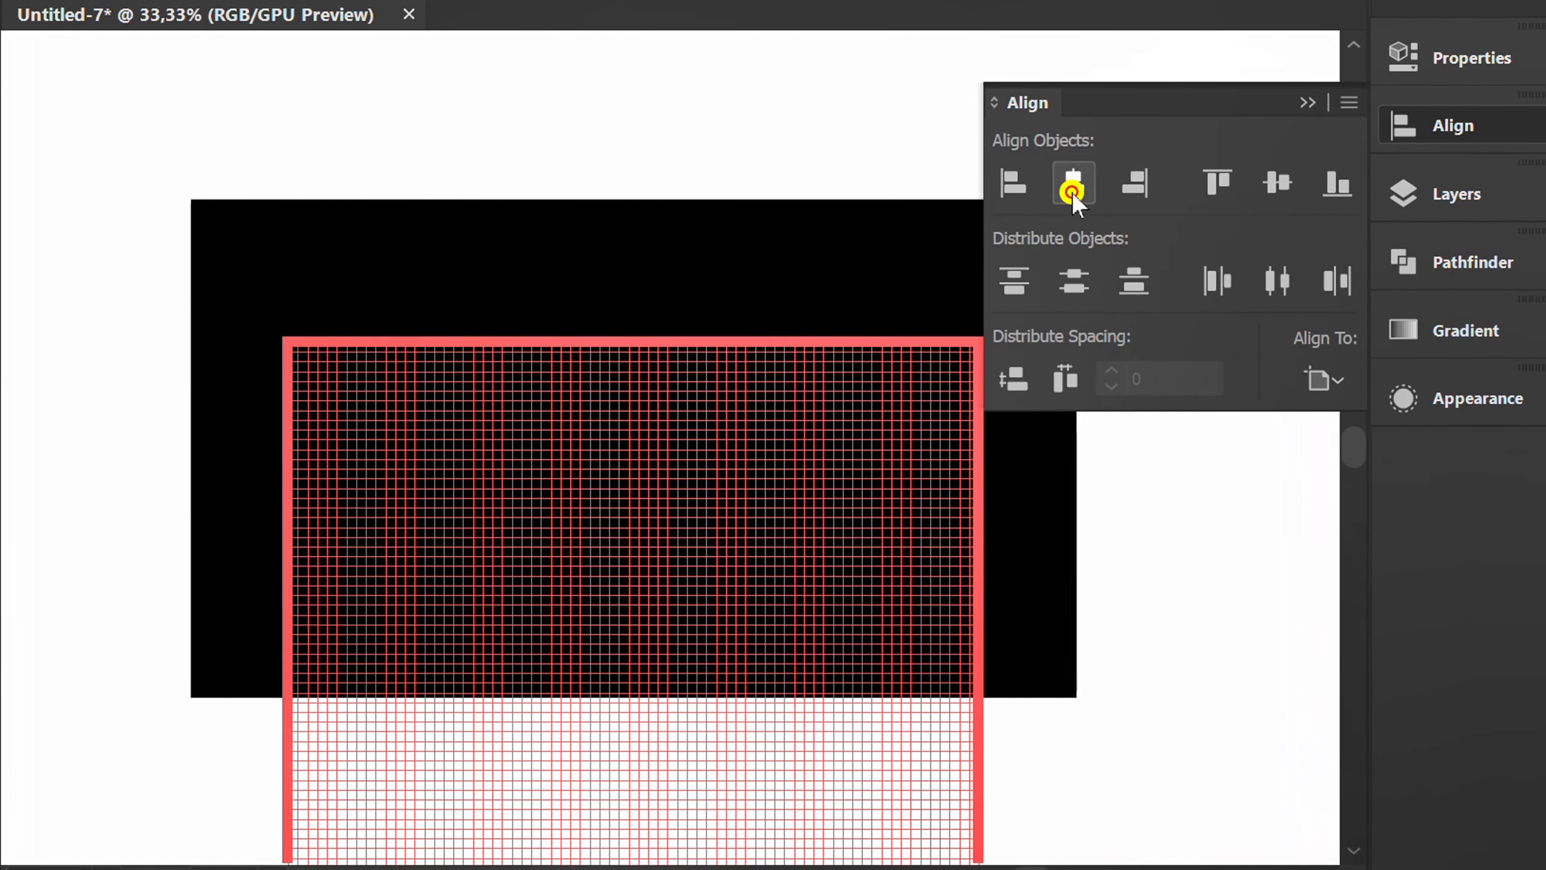
{"action": "left_click", "coordinate": [1277, 182]}
{"action": "left_click", "coordinate": [1306, 102]}
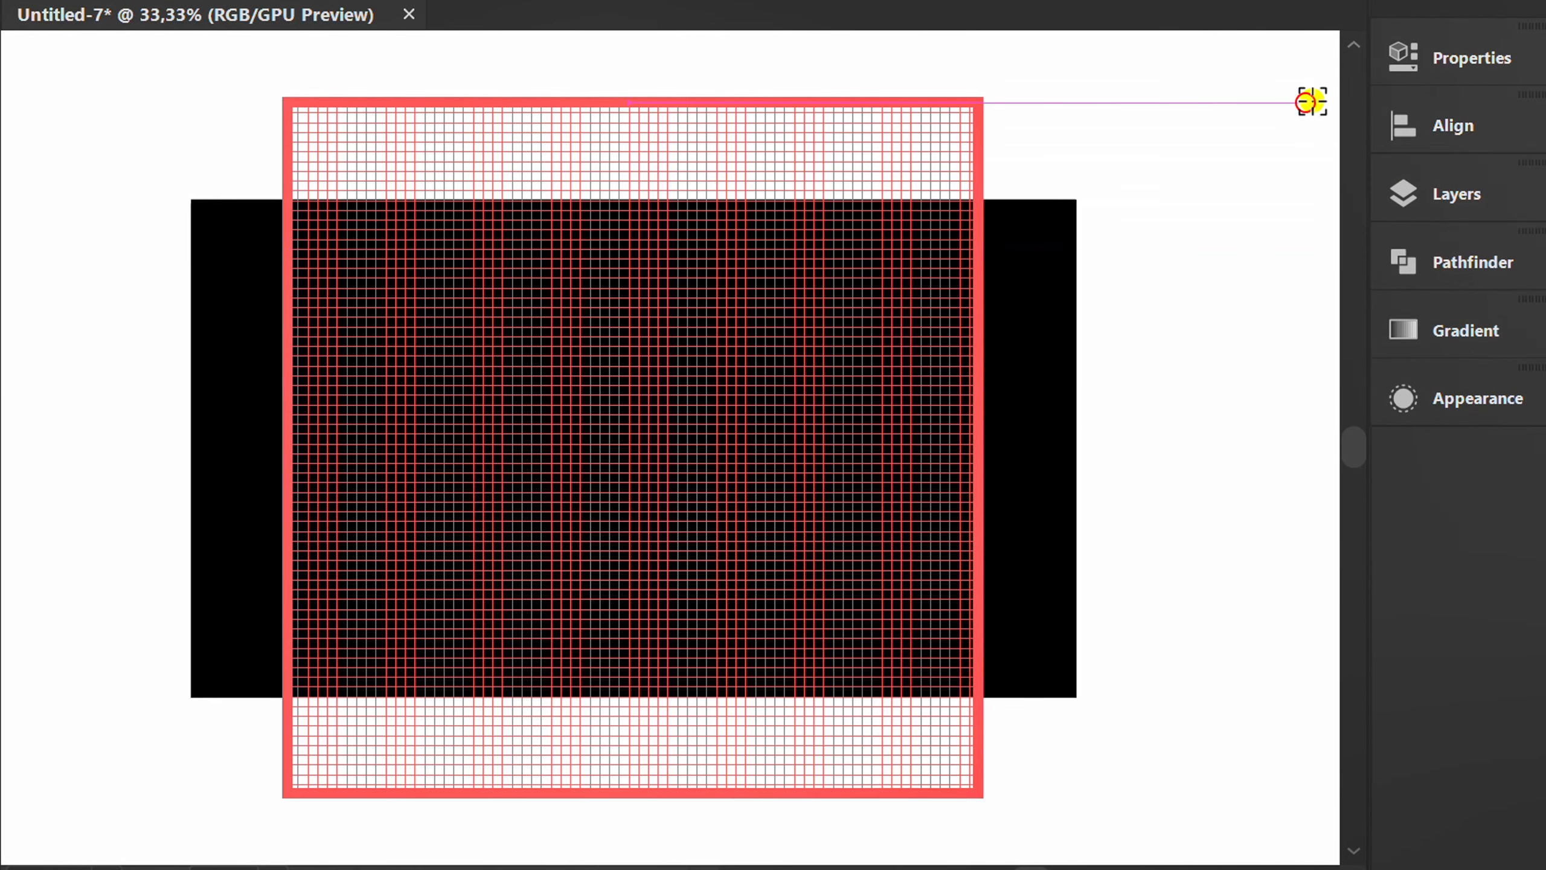
Give the grid group a bright green stroke.
{"action": "left_click", "coordinate": [1450, 59]}
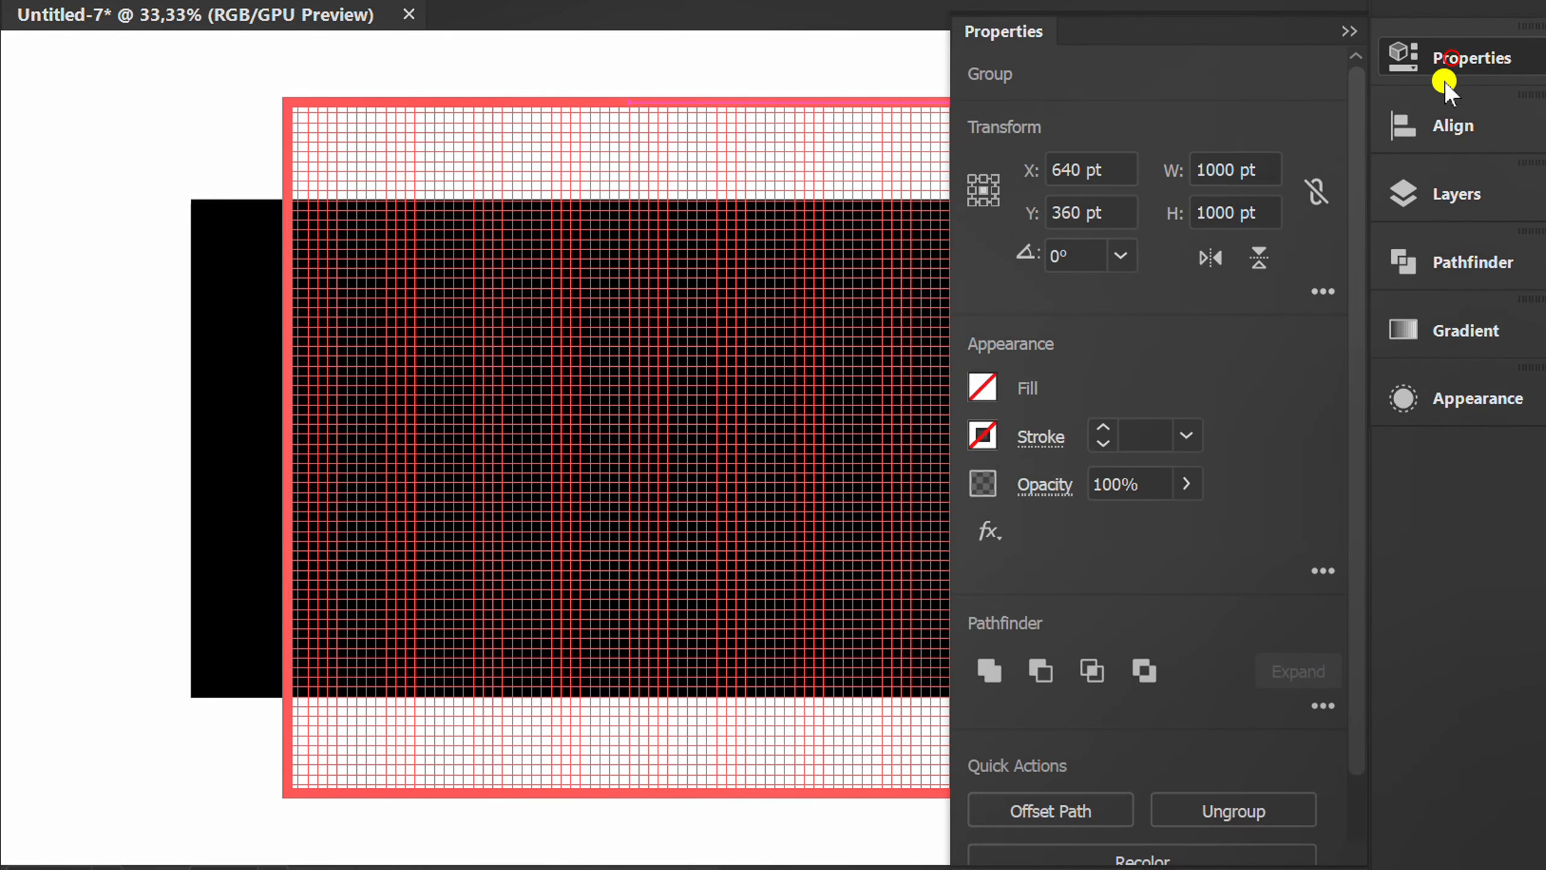
{"action": "left_click", "coordinate": [983, 435]}
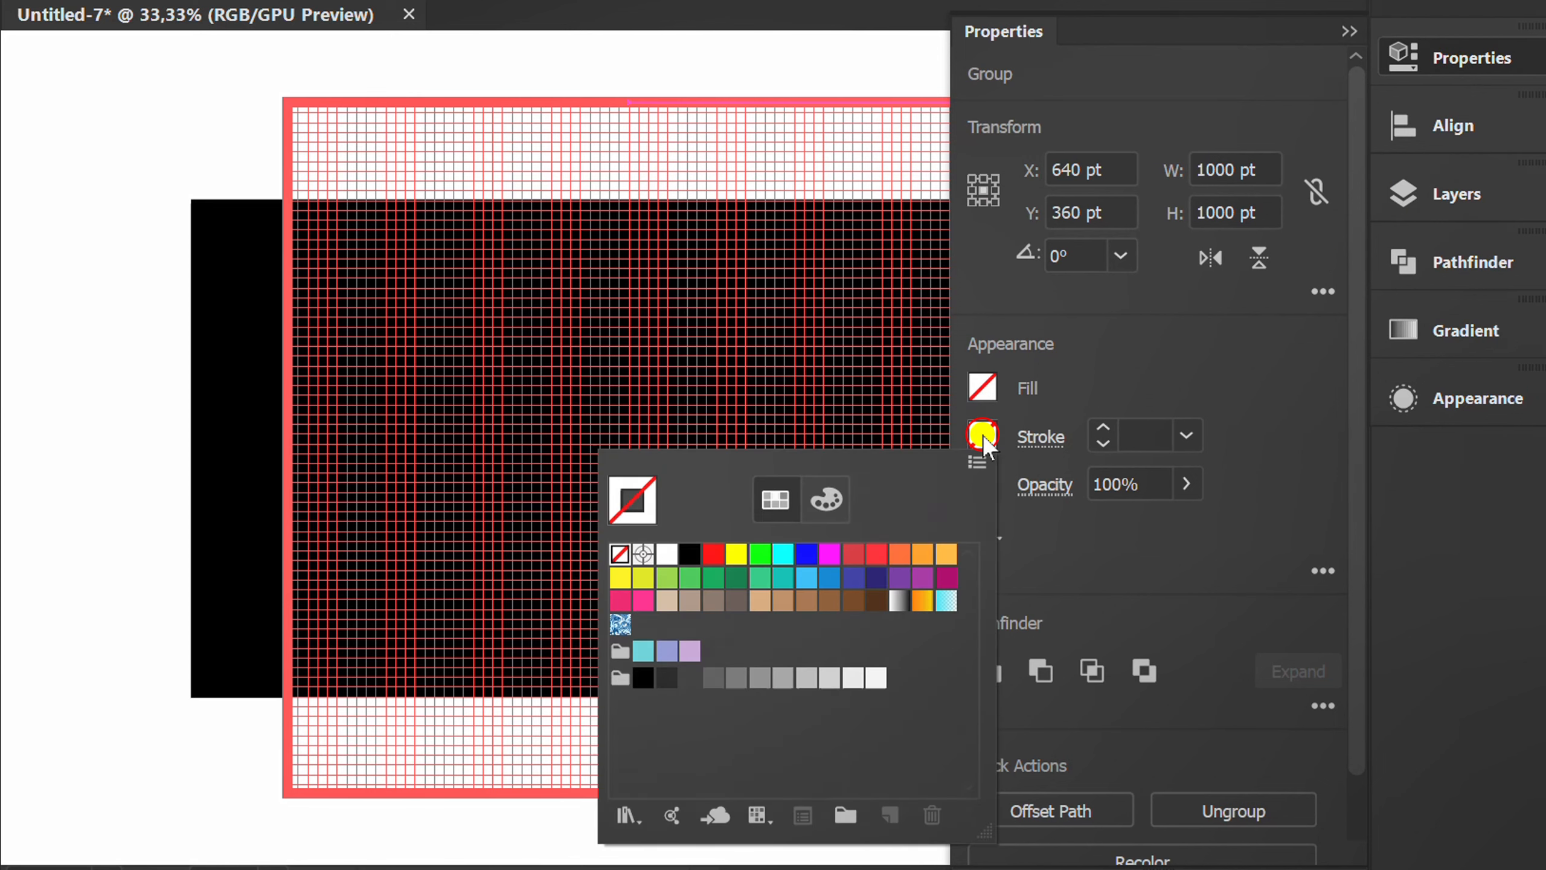
{"action": "left_click", "coordinate": [759, 565]}
{"action": "left_click", "coordinate": [1225, 348]}
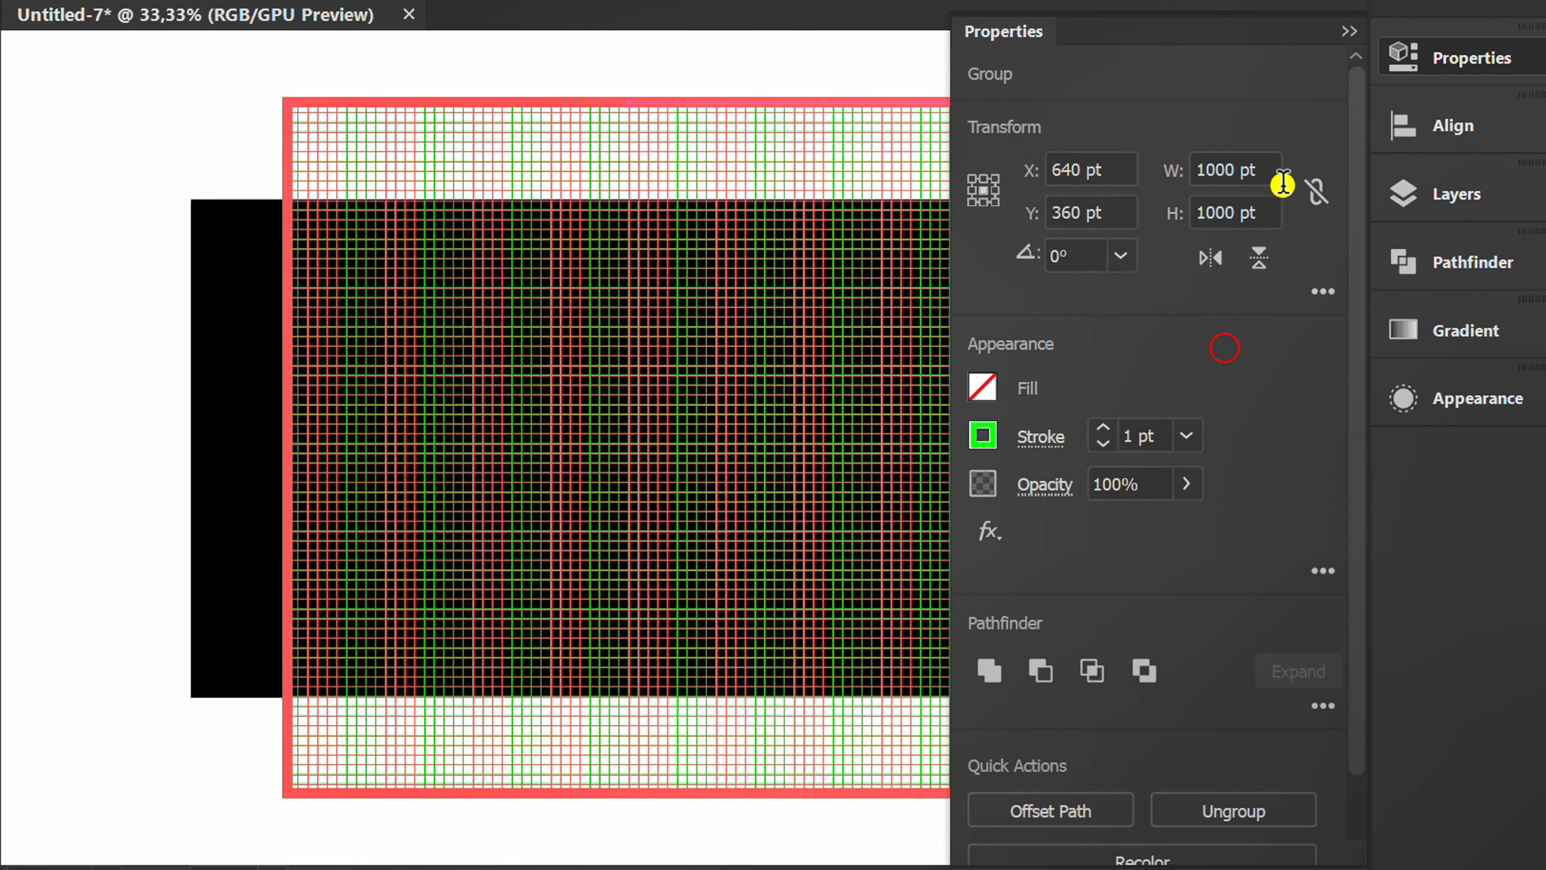
{"action": "left_click", "coordinate": [1347, 31]}
Apply a 3D Rotate effect to the green grid with the Isometric Top position and the preview enabled.
{"action": "key", "text": "space"}
{"action": "left_click_drag", "start_coordinate": [1215, 400], "coordinate": [973, 419]}
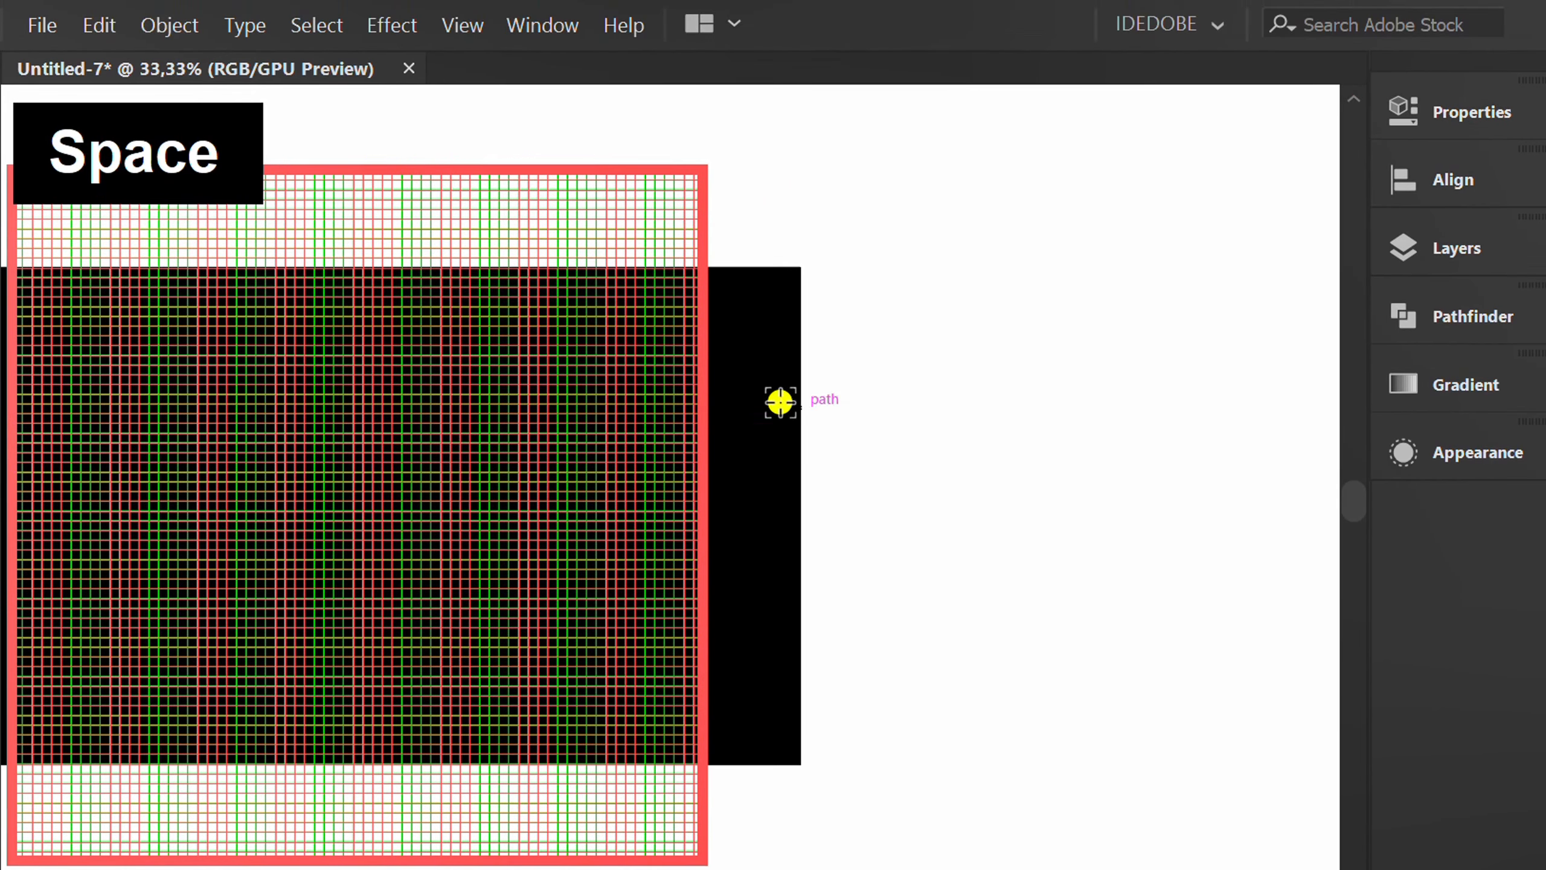
{"action": "left_click", "coordinate": [394, 25]}
{"action": "mouse_move", "coordinate": [676, 192]}
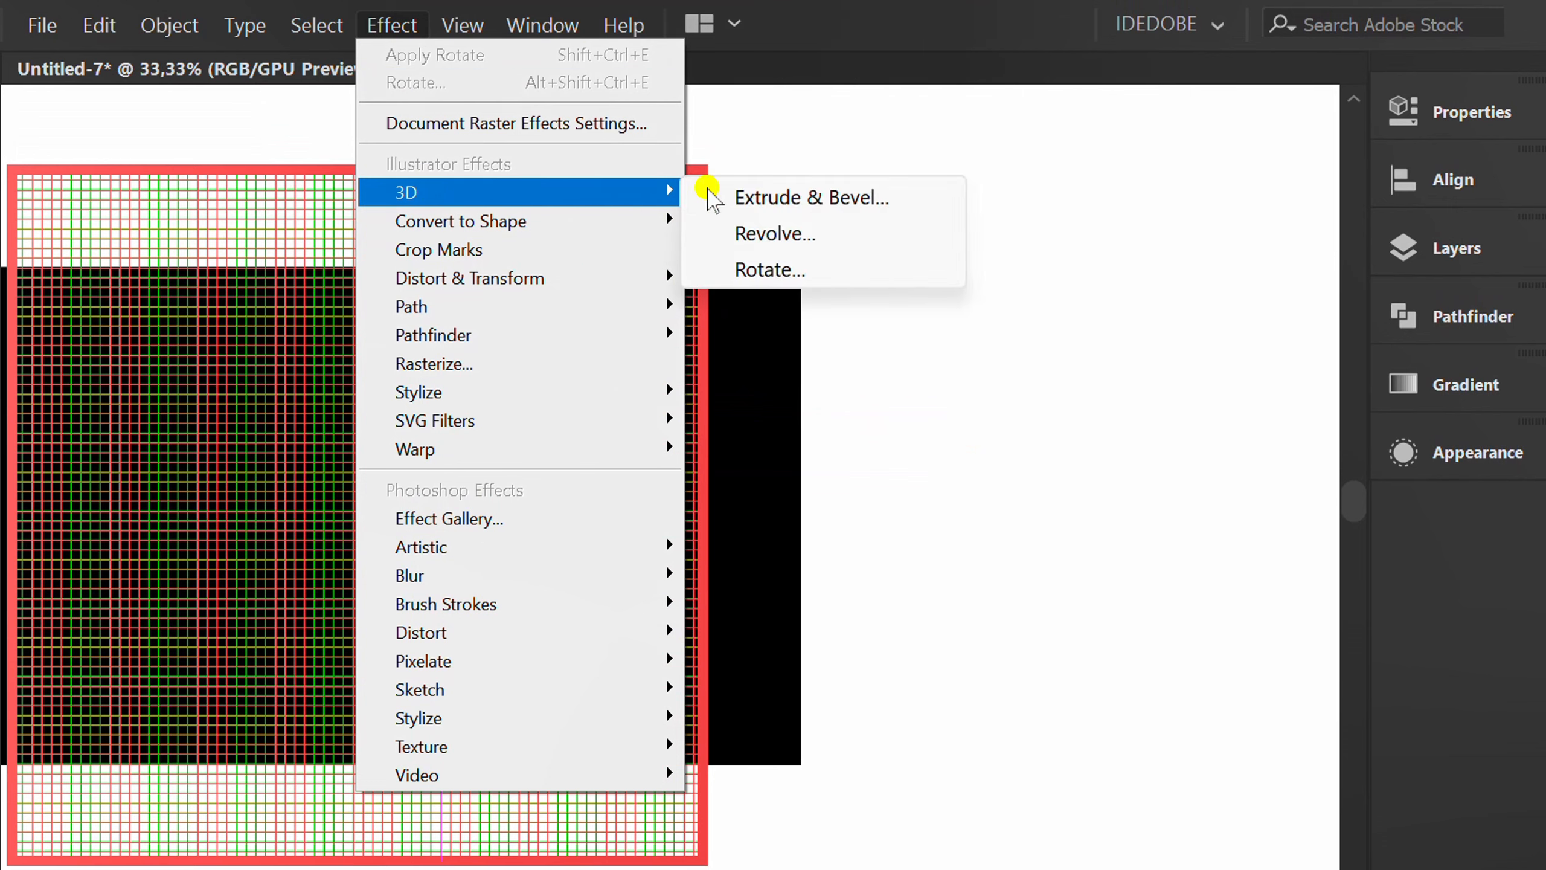
{"action": "left_click", "coordinate": [818, 269]}
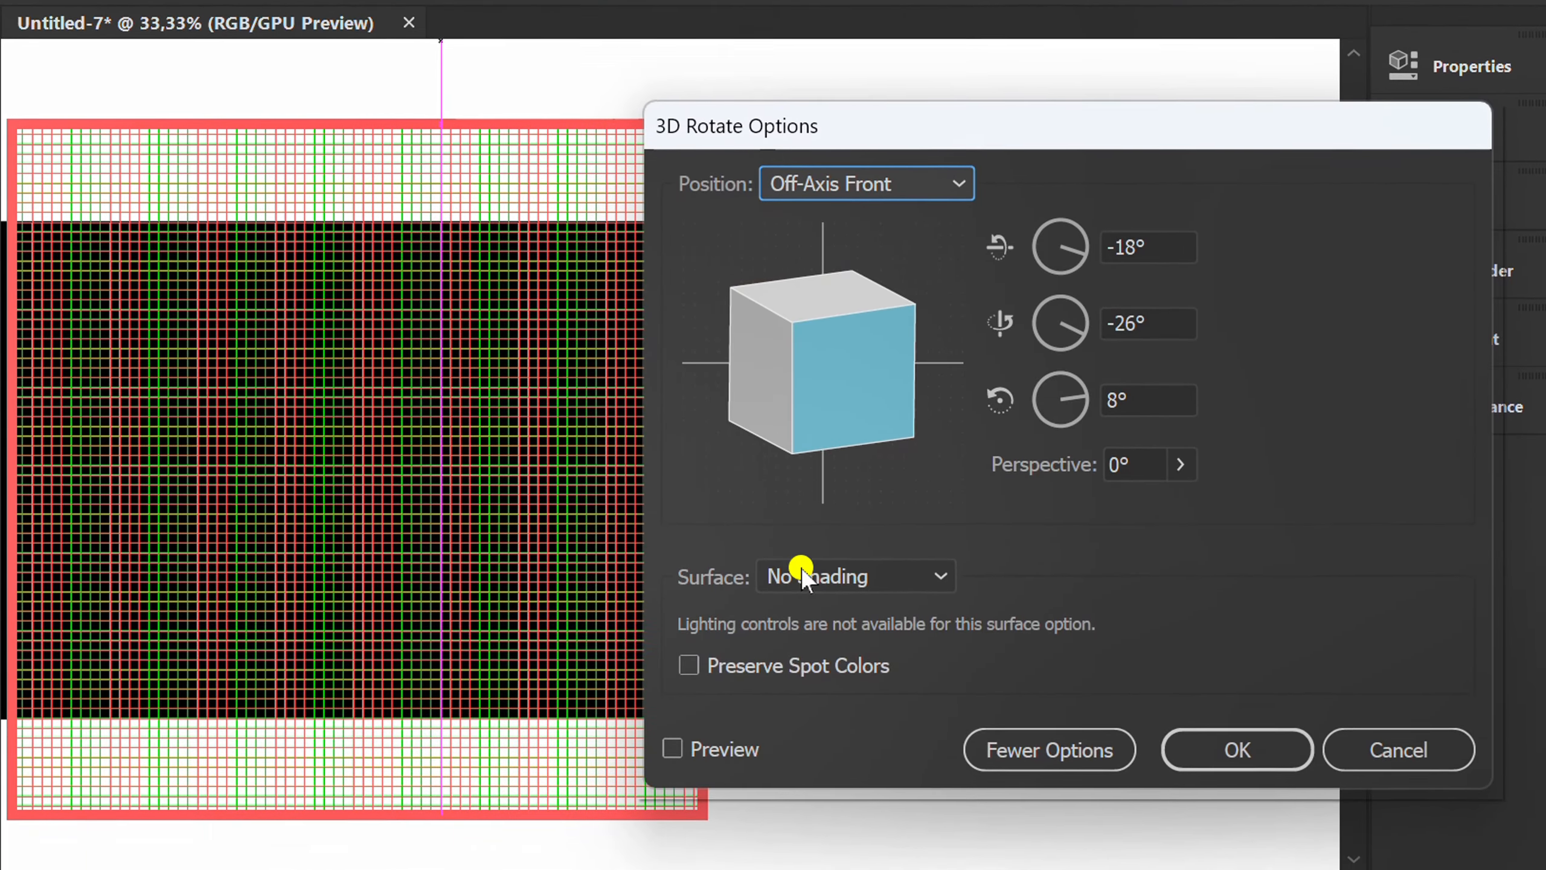
{"action": "left_click", "coordinate": [672, 748]}
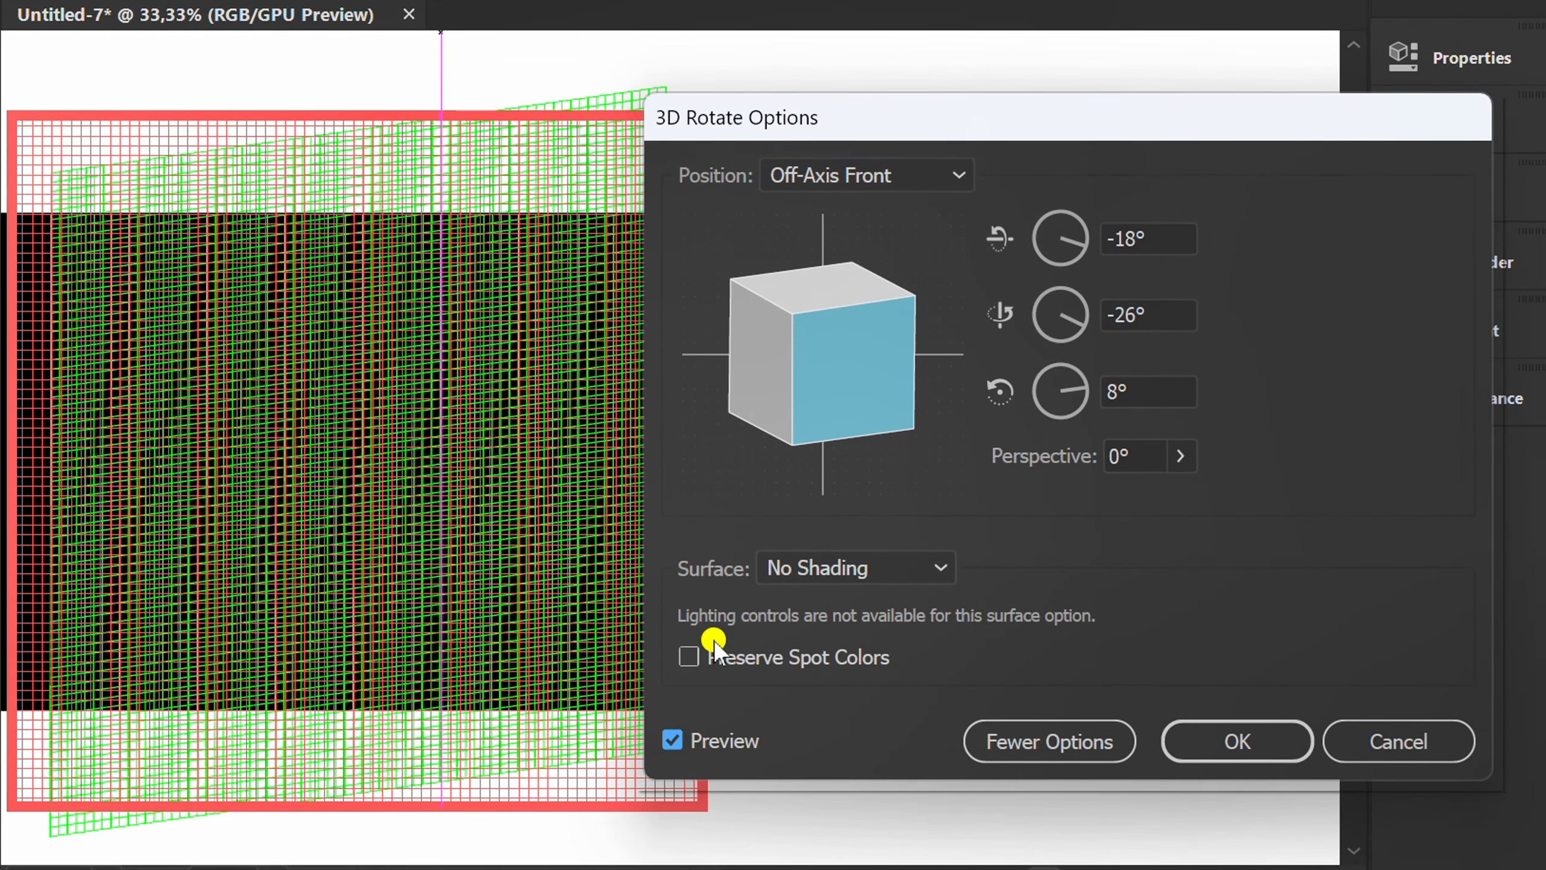
{"action": "left_click", "coordinate": [875, 179]}
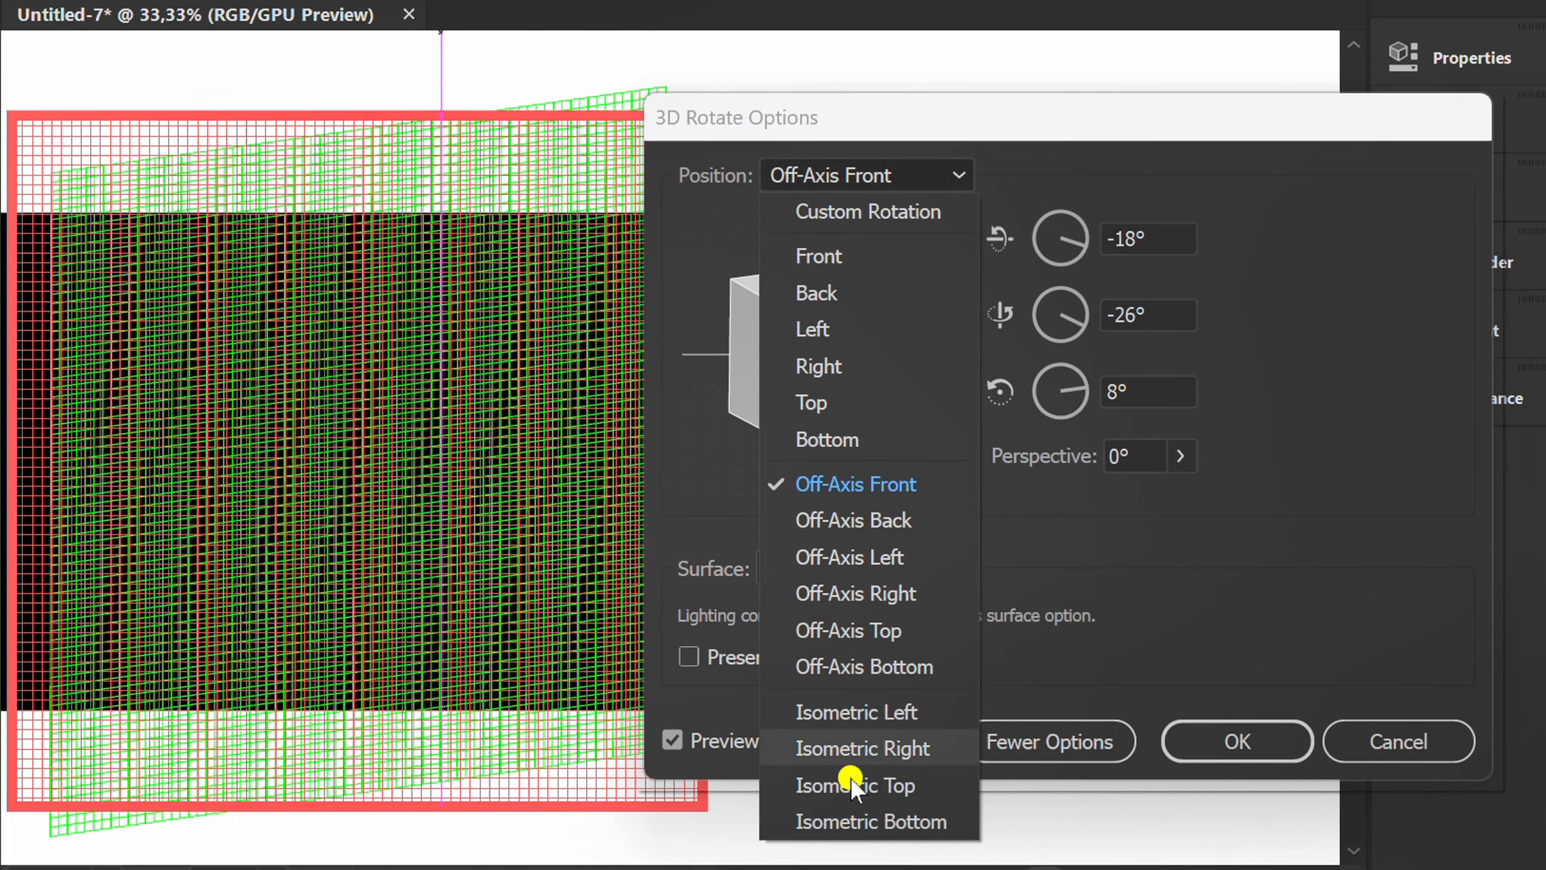
{"action": "left_click", "coordinate": [876, 786]}
{"action": "left_click", "coordinate": [1223, 762]}
Enlarge the isometric grid proportionally from its center to about 1773 pt square so it covers the whole artboard.
{"action": "scroll", "coordinate": [607, 500], "scroll_direction": "down", "scroll_amount": 1}
{"action": "key", "text": "v"}
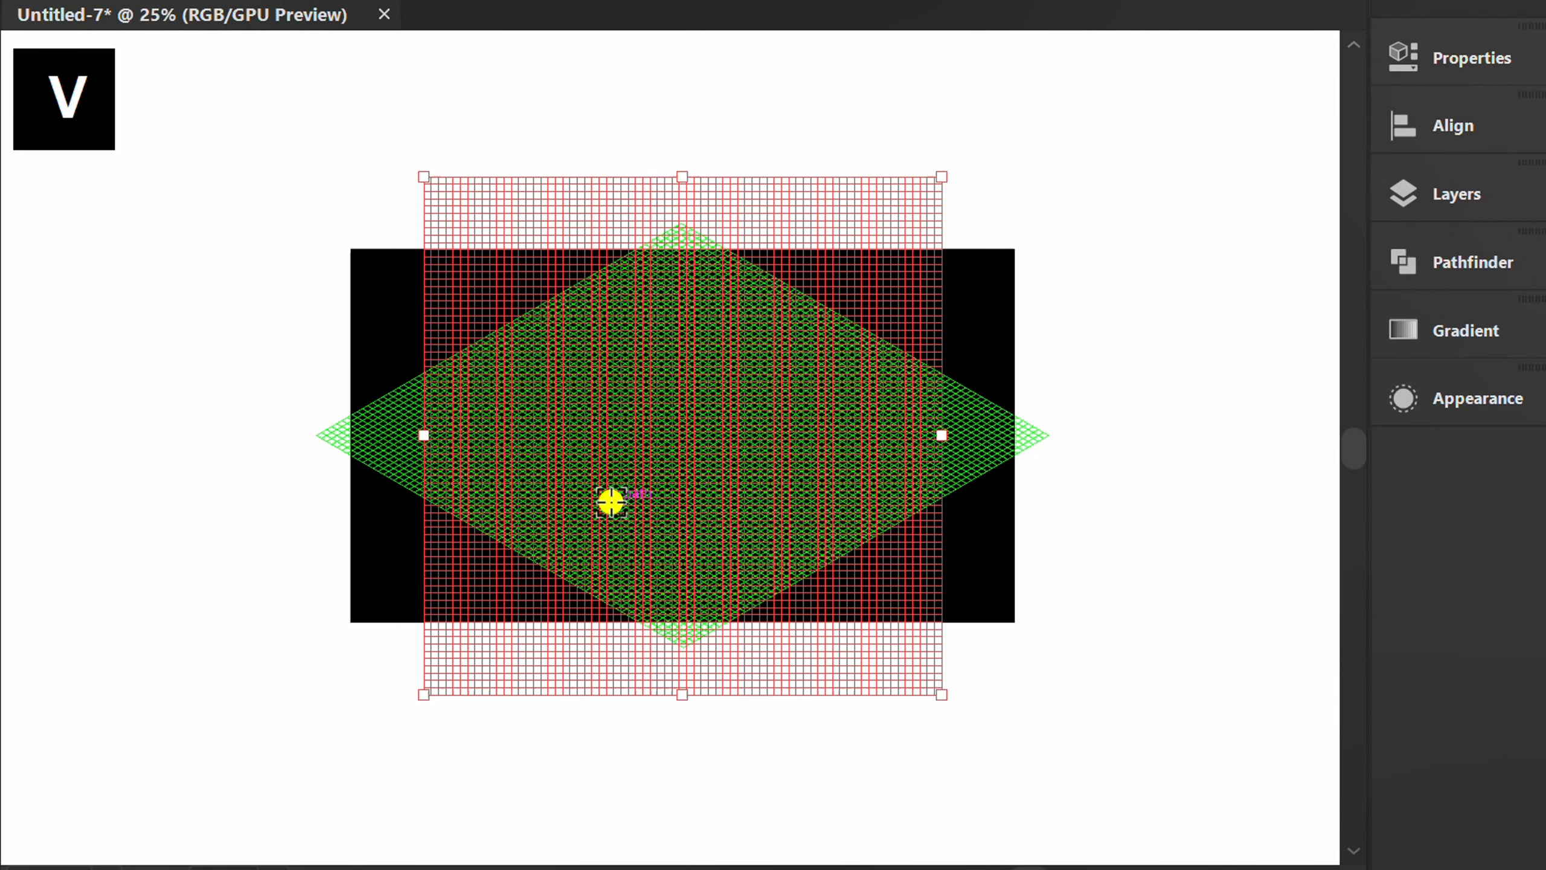
{"action": "scroll", "coordinate": [611, 502], "scroll_direction": "down", "scroll_amount": 1}
{"action": "left_click_drag", "start_coordinate": [833, 631], "coordinate": [959, 774]}
{"action": "scroll", "coordinate": [727, 457], "scroll_direction": "up", "scroll_amount": 1}
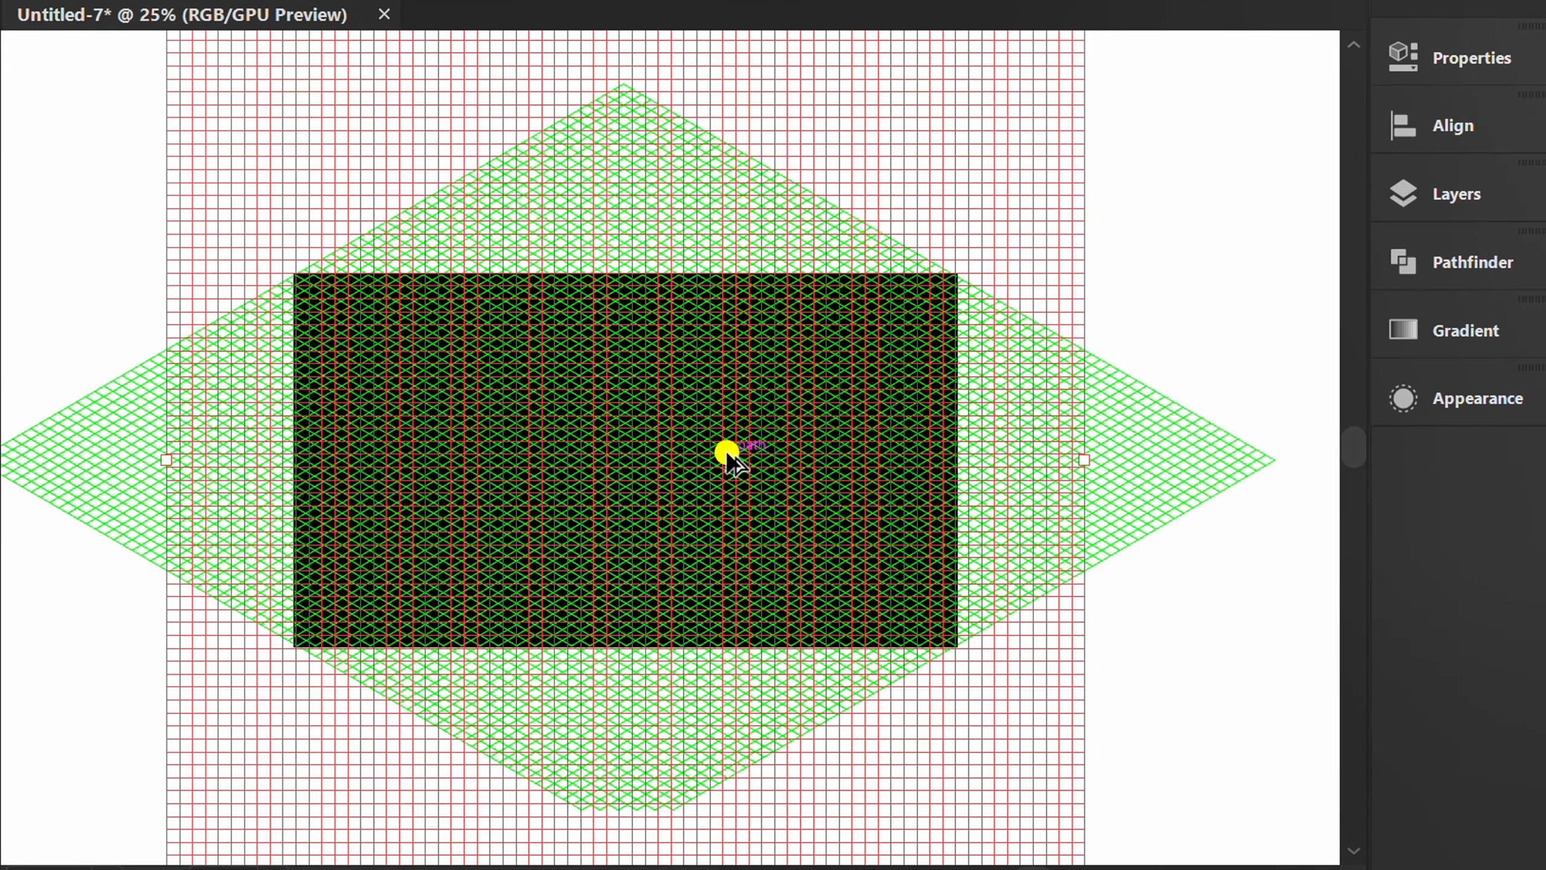
Set the isometric grid's stroke weight to 0.5 pt.
{"action": "left_click", "coordinate": [1473, 59]}
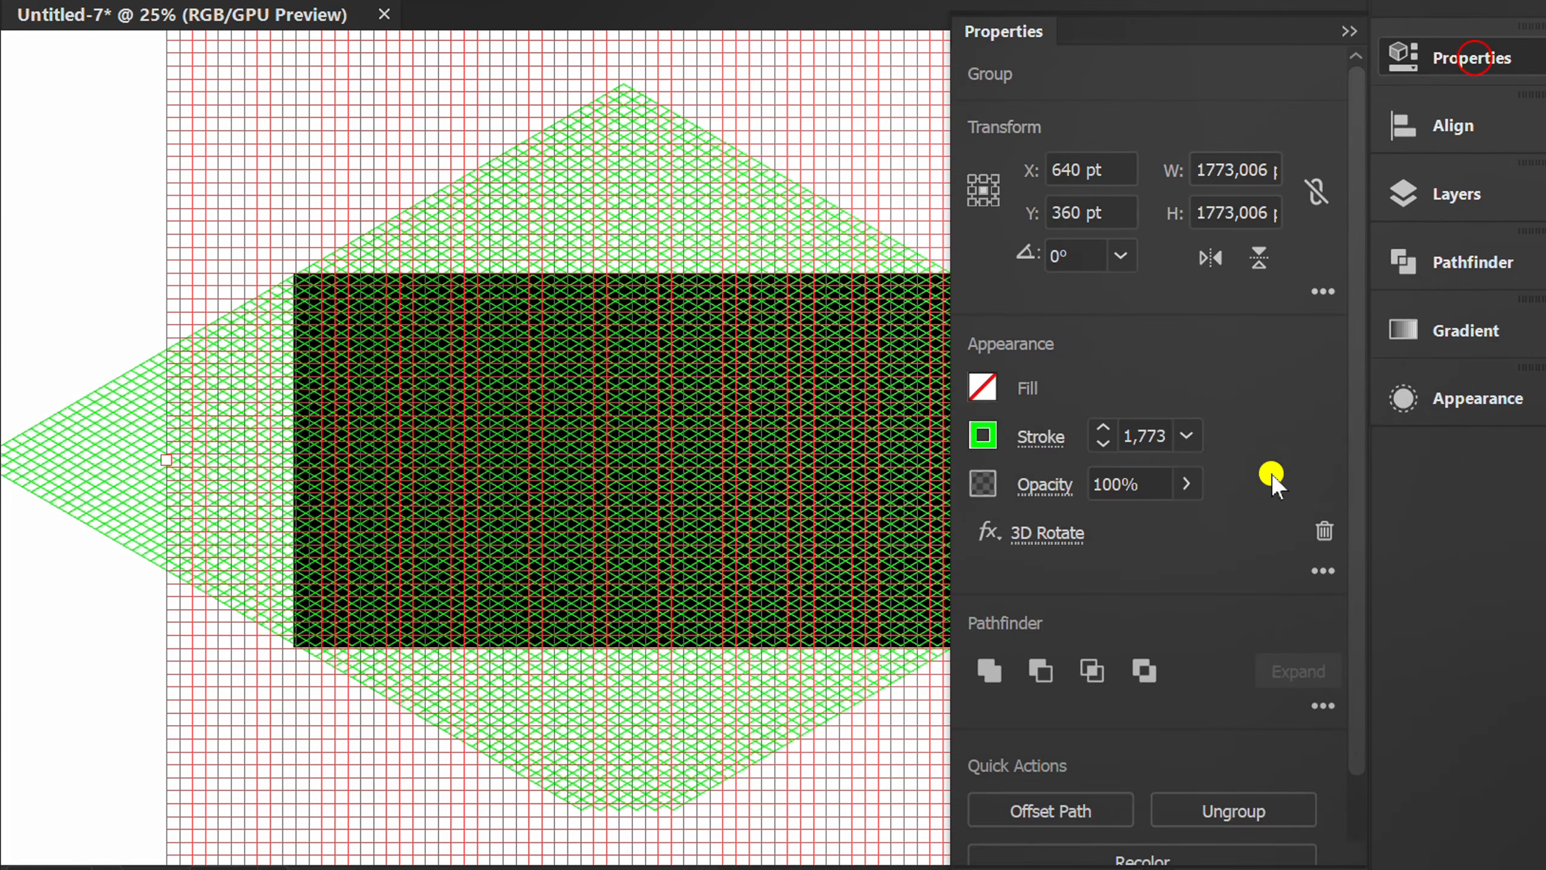
{"action": "scroll", "coordinate": [1162, 440], "scroll_direction": "down", "scroll_amount": 1}
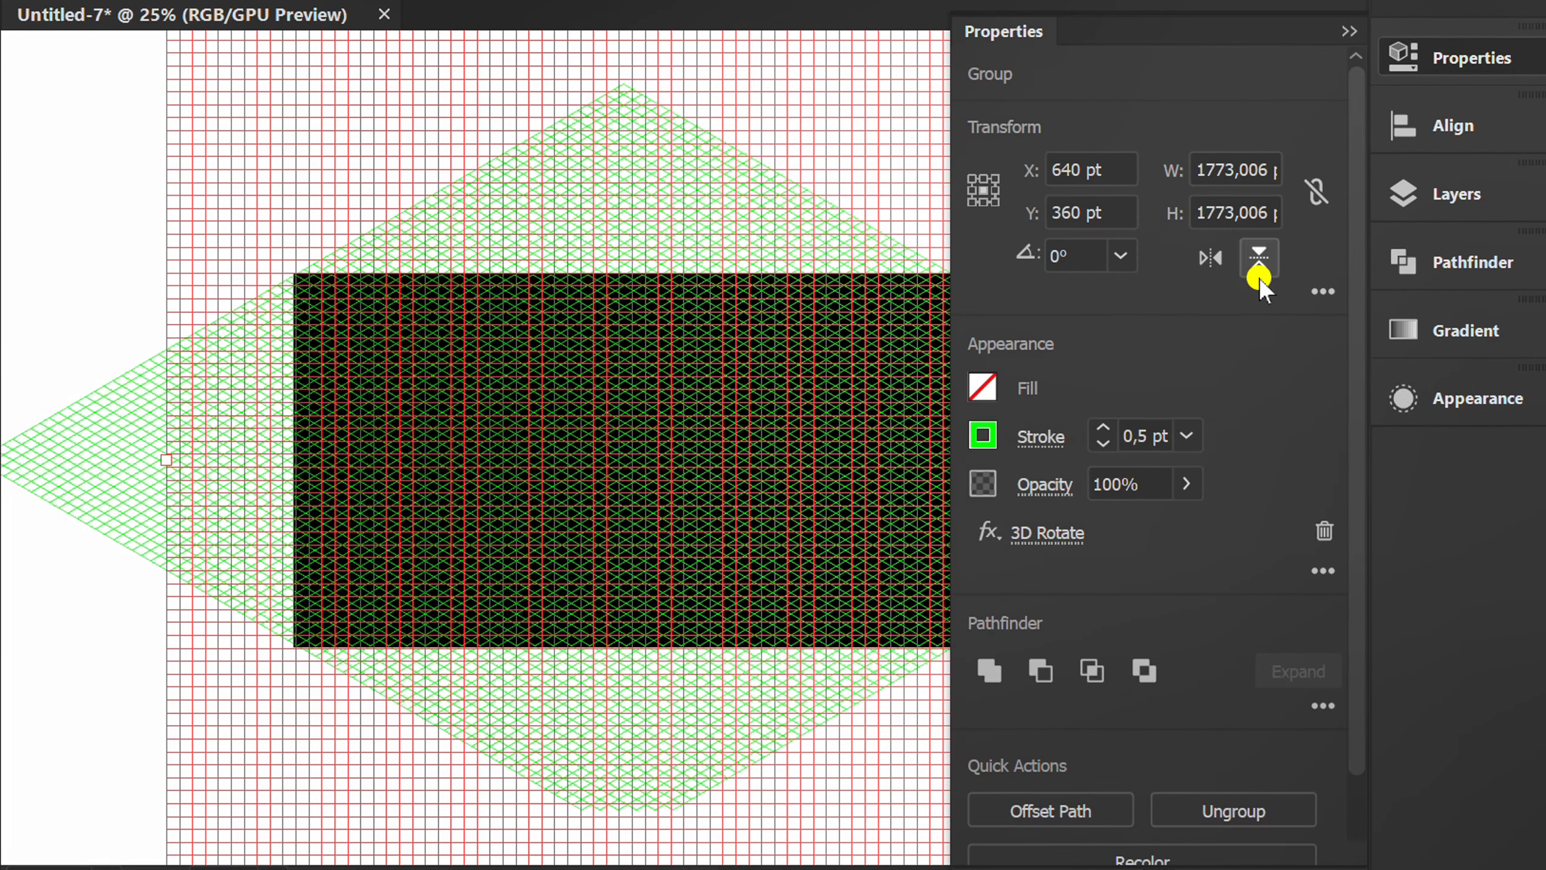
{"action": "left_click", "coordinate": [1344, 33]}
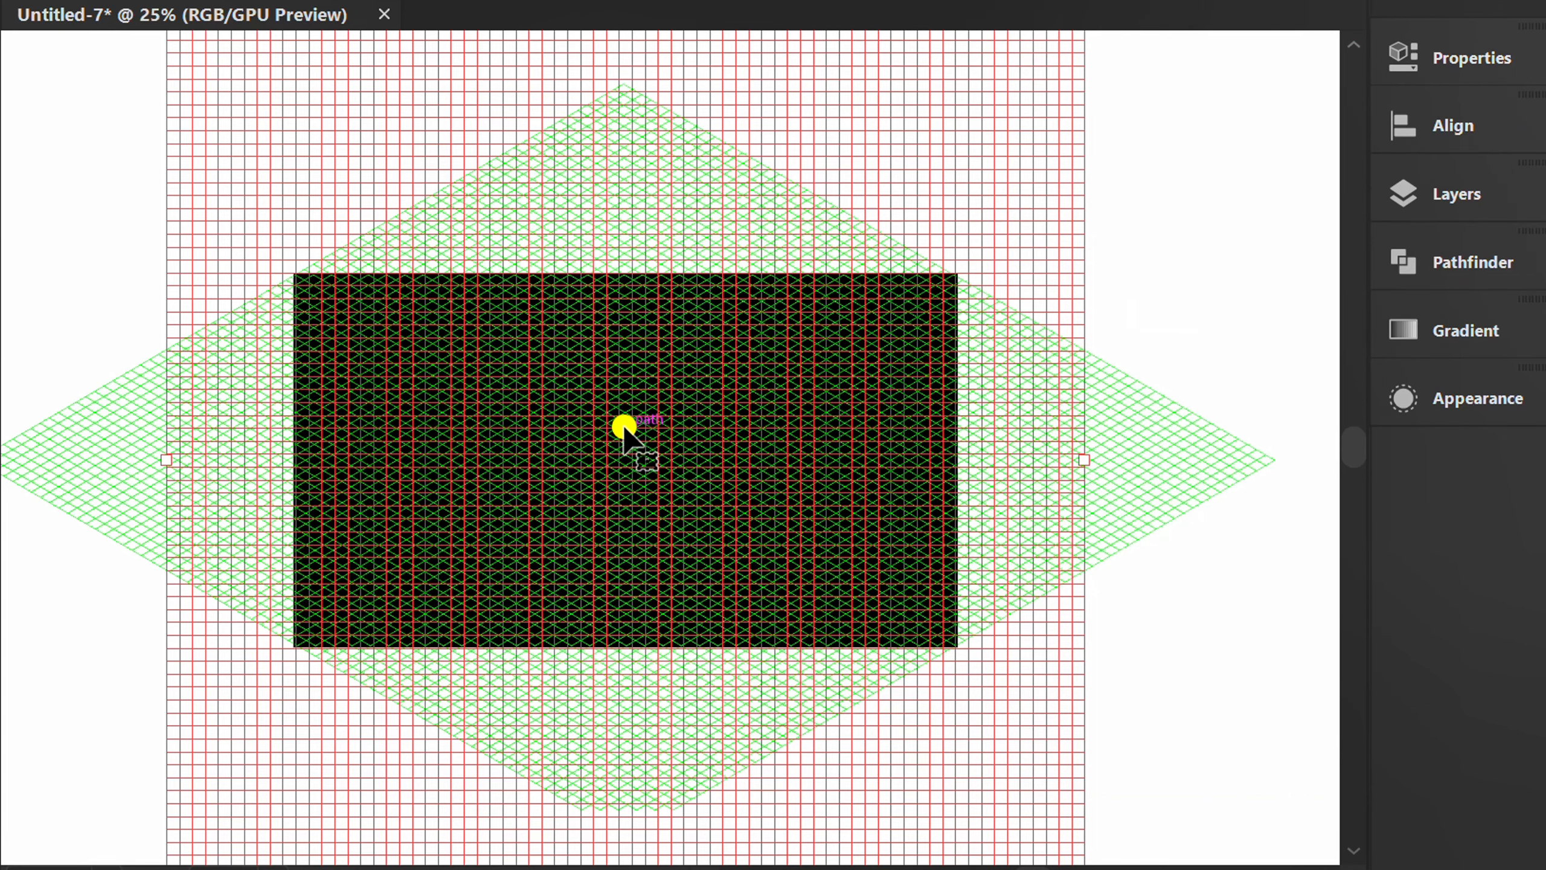
Lock the isometric grid and turn on Trim View to hide everything outside the artboard.
{"action": "key", "text": "ctrl"}
{"action": "key", "text": "ctrl+2"}
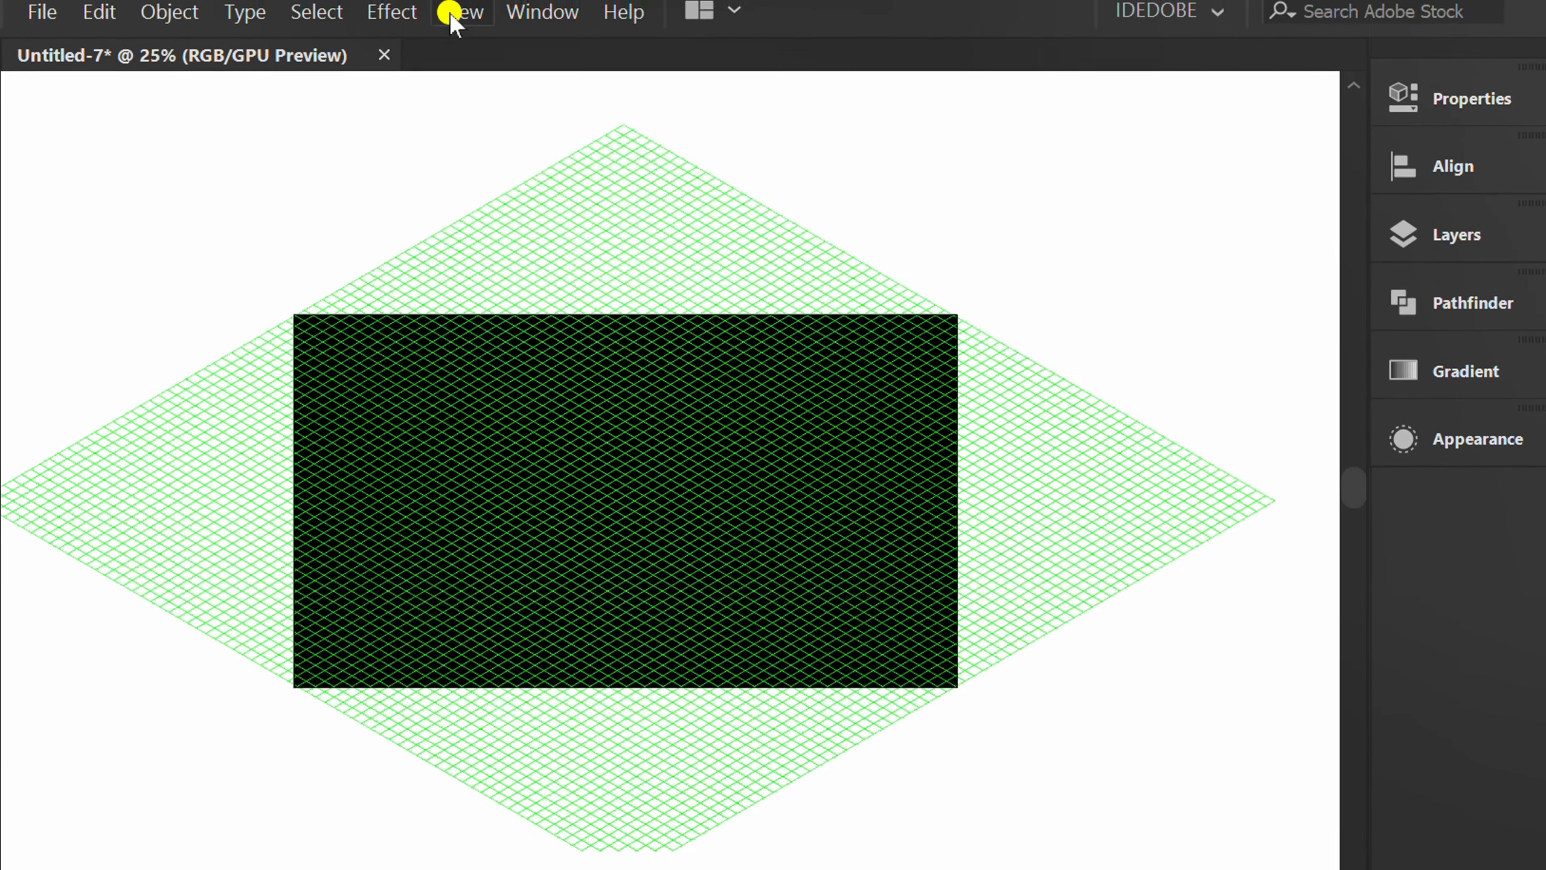
{"action": "left_click", "coordinate": [463, 25]}
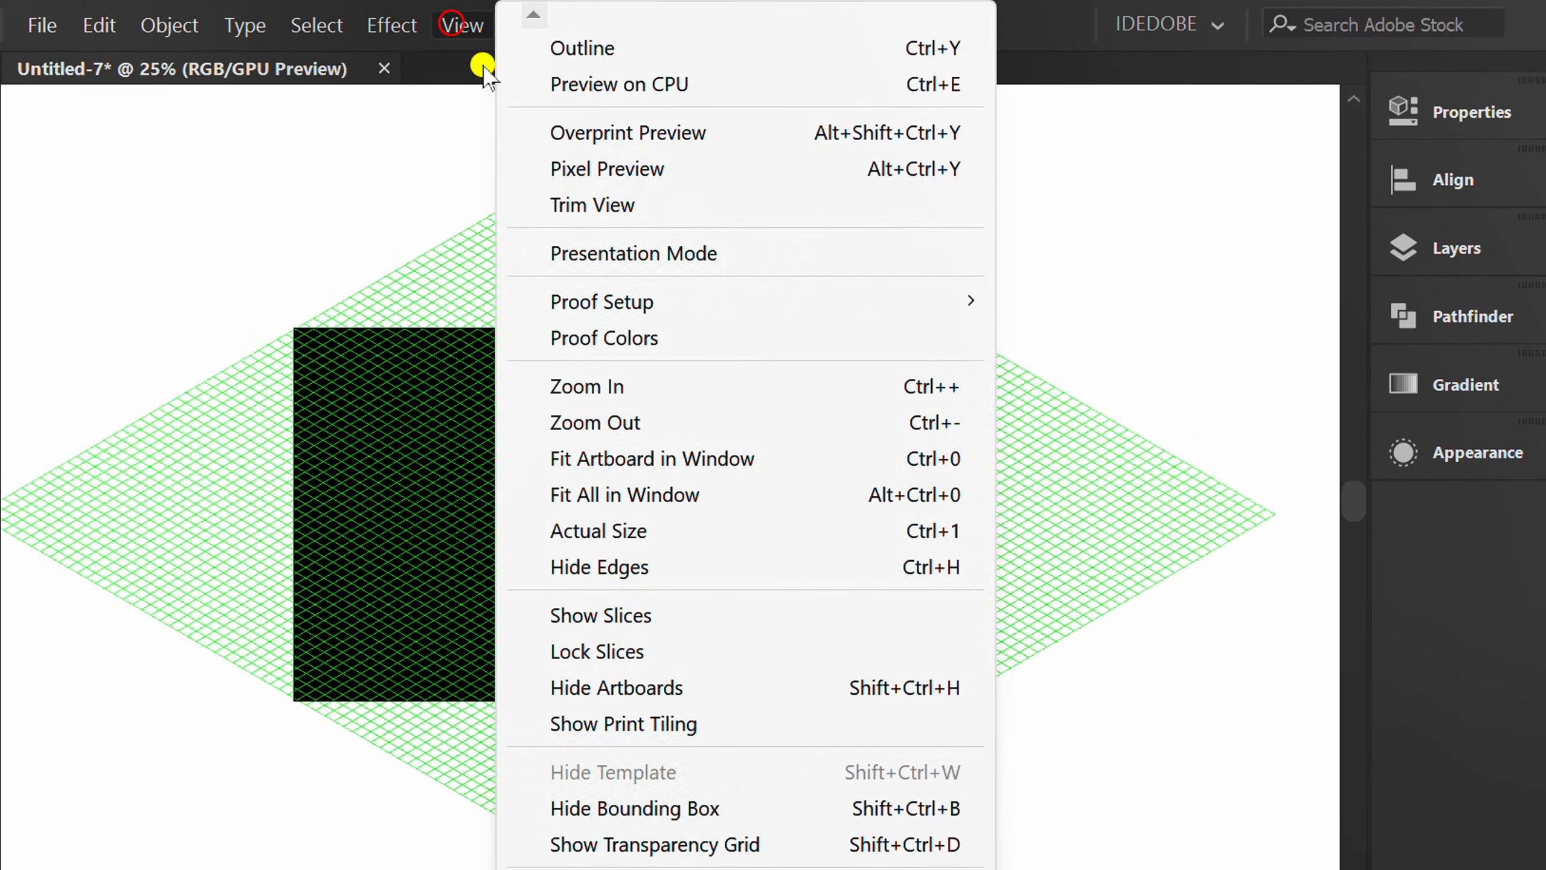
{"action": "left_click", "coordinate": [649, 210]}
{"action": "scroll", "coordinate": [624, 584], "scroll_direction": "up", "scroll_amount": 2}
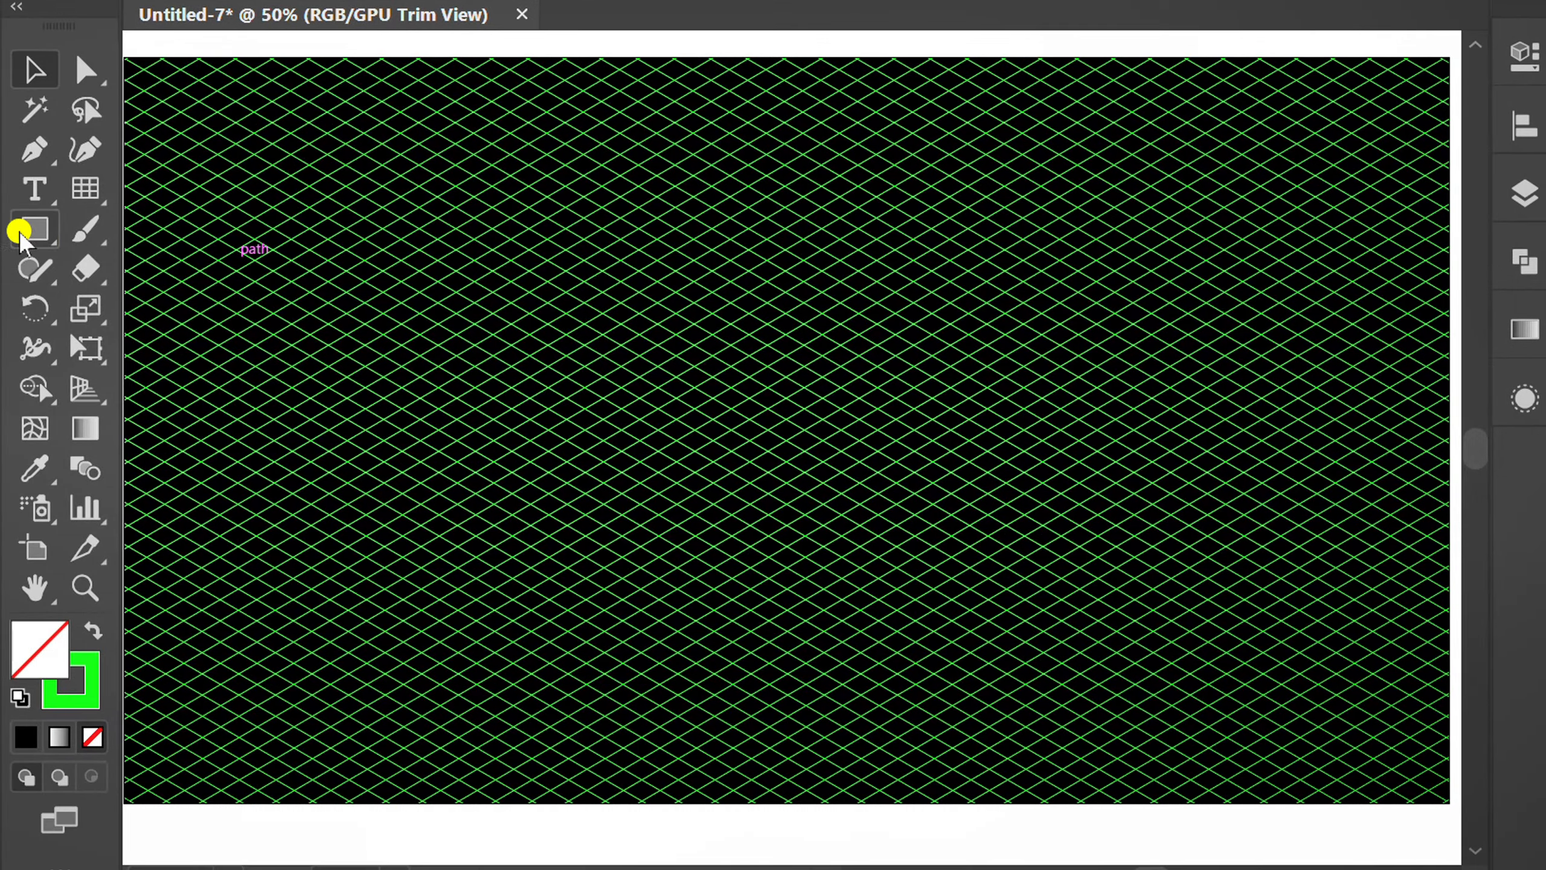
Draw a rectangle about 658 by 299 pt over the middle of the grid and fill it with black.
{"action": "left_click_drag", "start_coordinate": [21, 240], "coordinate": [179, 228]}
{"action": "left_click_drag", "start_coordinate": [383, 277], "coordinate": [1067, 585]}
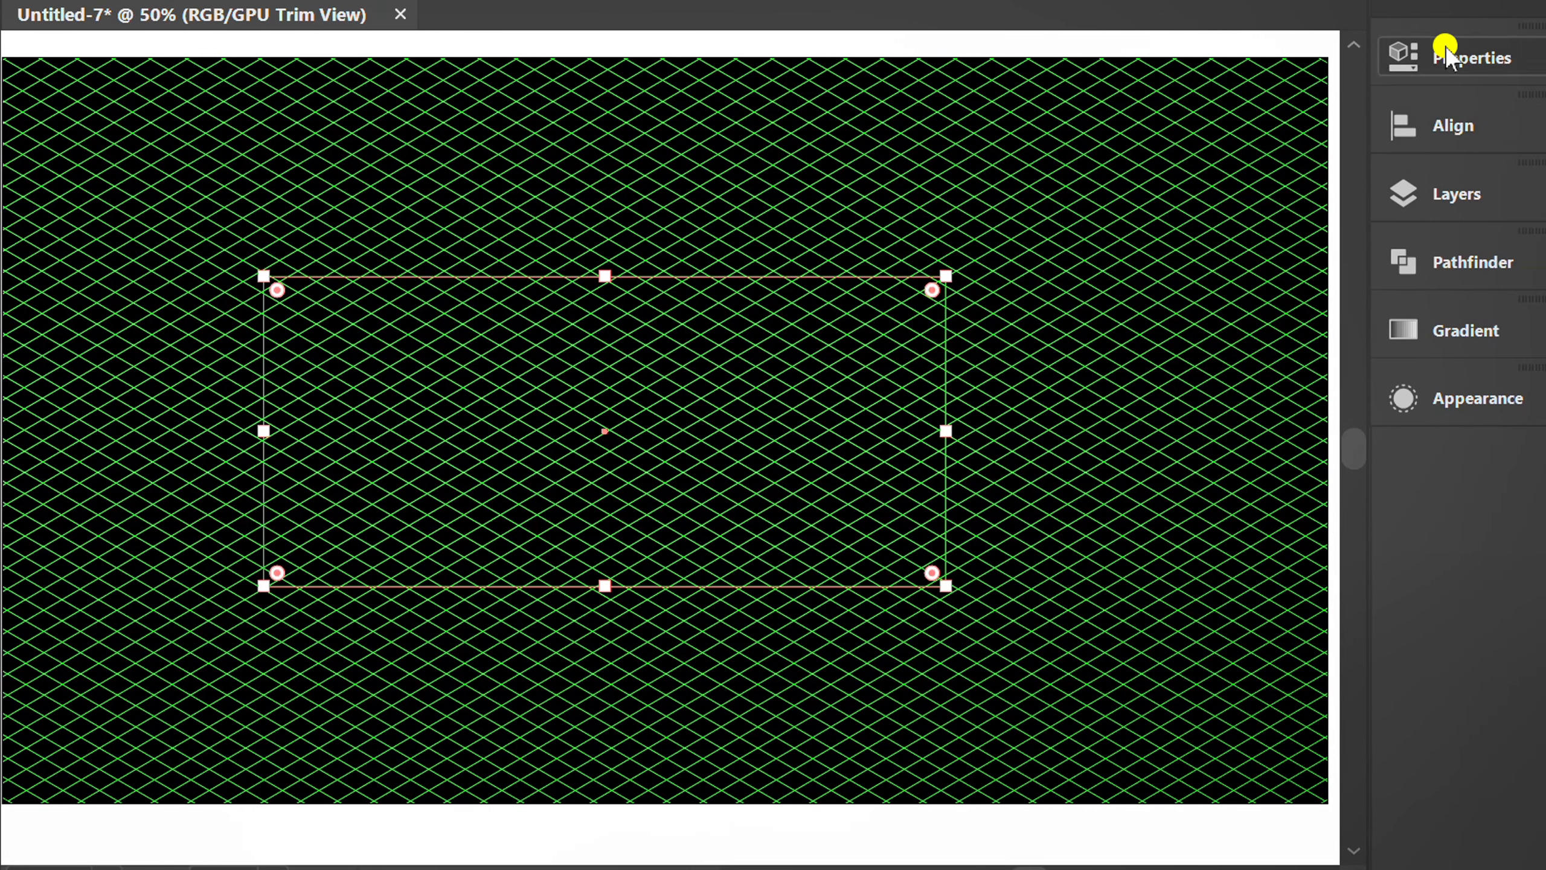
{"action": "left_click", "coordinate": [1540, 49]}
{"action": "left_click", "coordinate": [983, 389]}
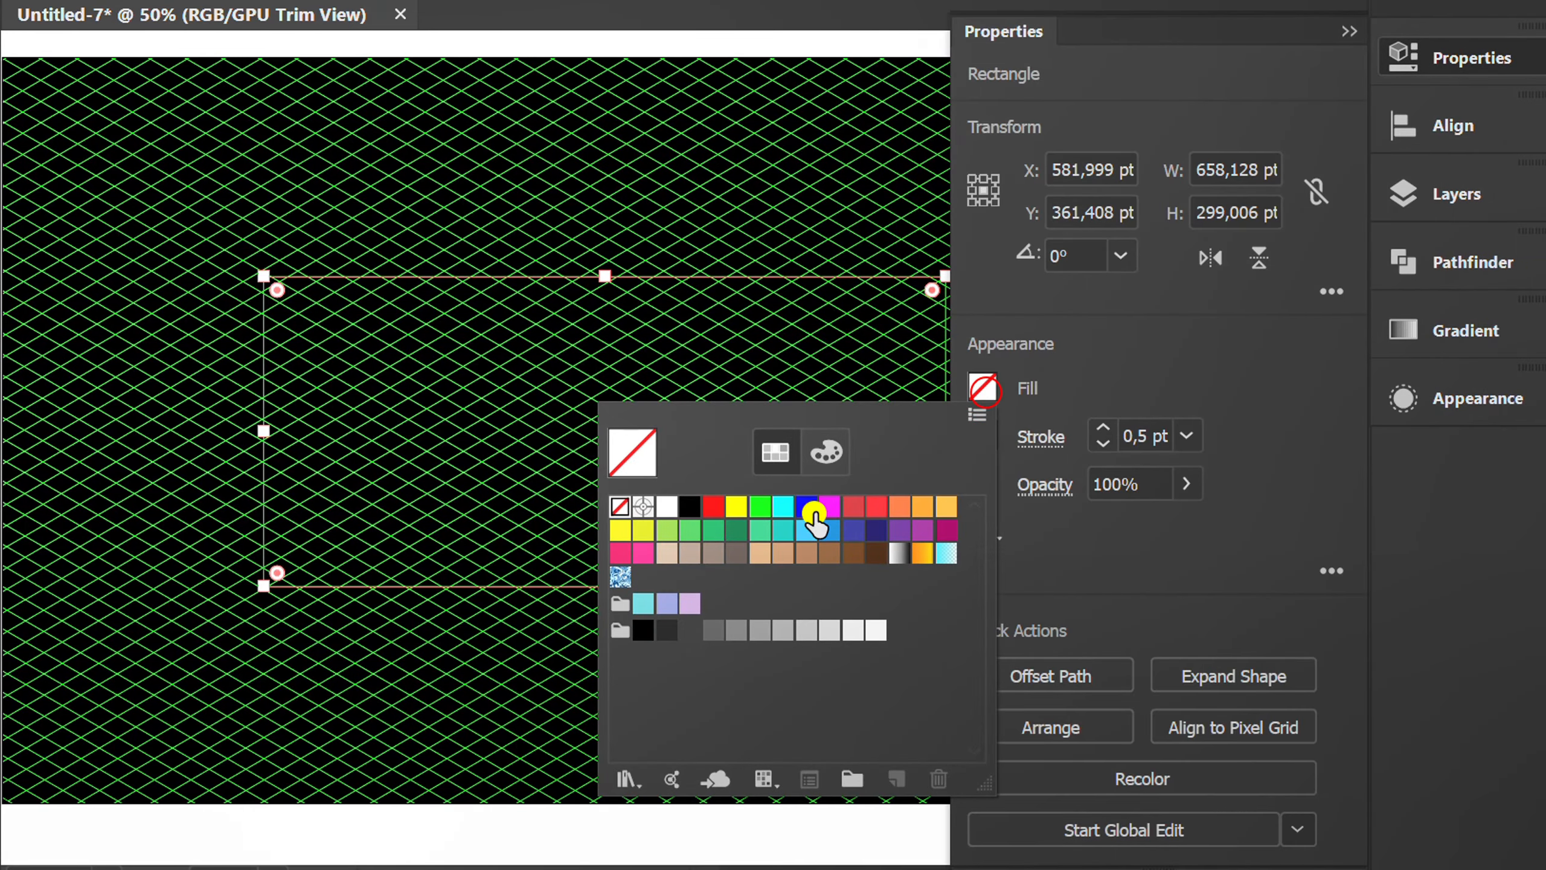
{"action": "left_click", "coordinate": [690, 507]}
{"action": "left_click", "coordinate": [1181, 365]}
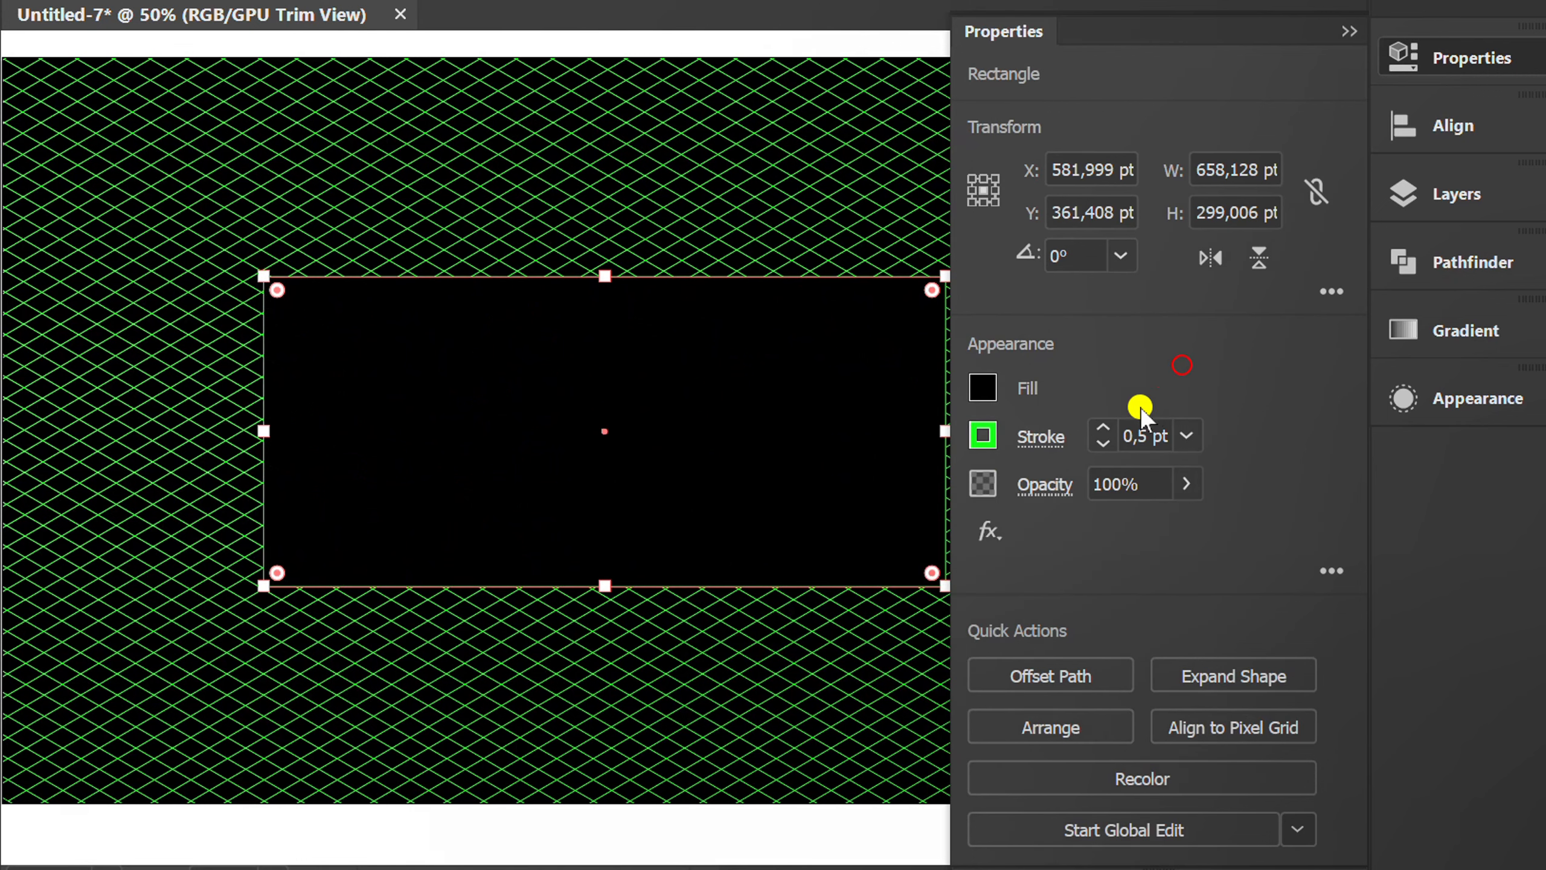
Remove the black rectangle's stroke and deselect the rectangle.
{"action": "left_click", "coordinate": [983, 441]}
{"action": "left_click", "coordinate": [618, 555]}
{"action": "left_click", "coordinate": [1142, 383]}
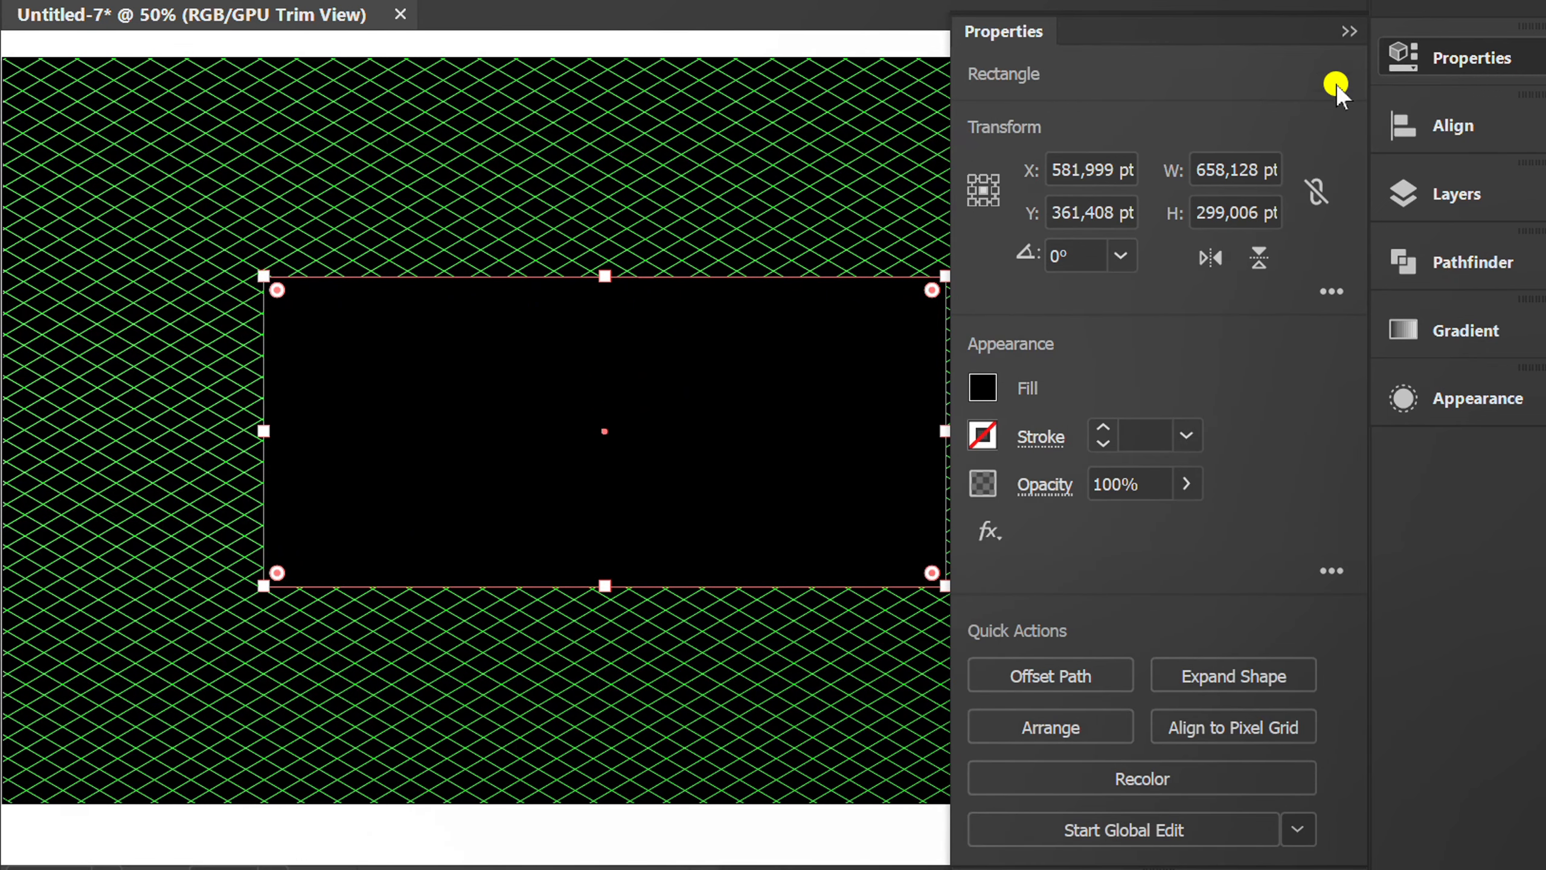
{"action": "left_click", "coordinate": [1348, 30]}
{"action": "key", "text": "v"}
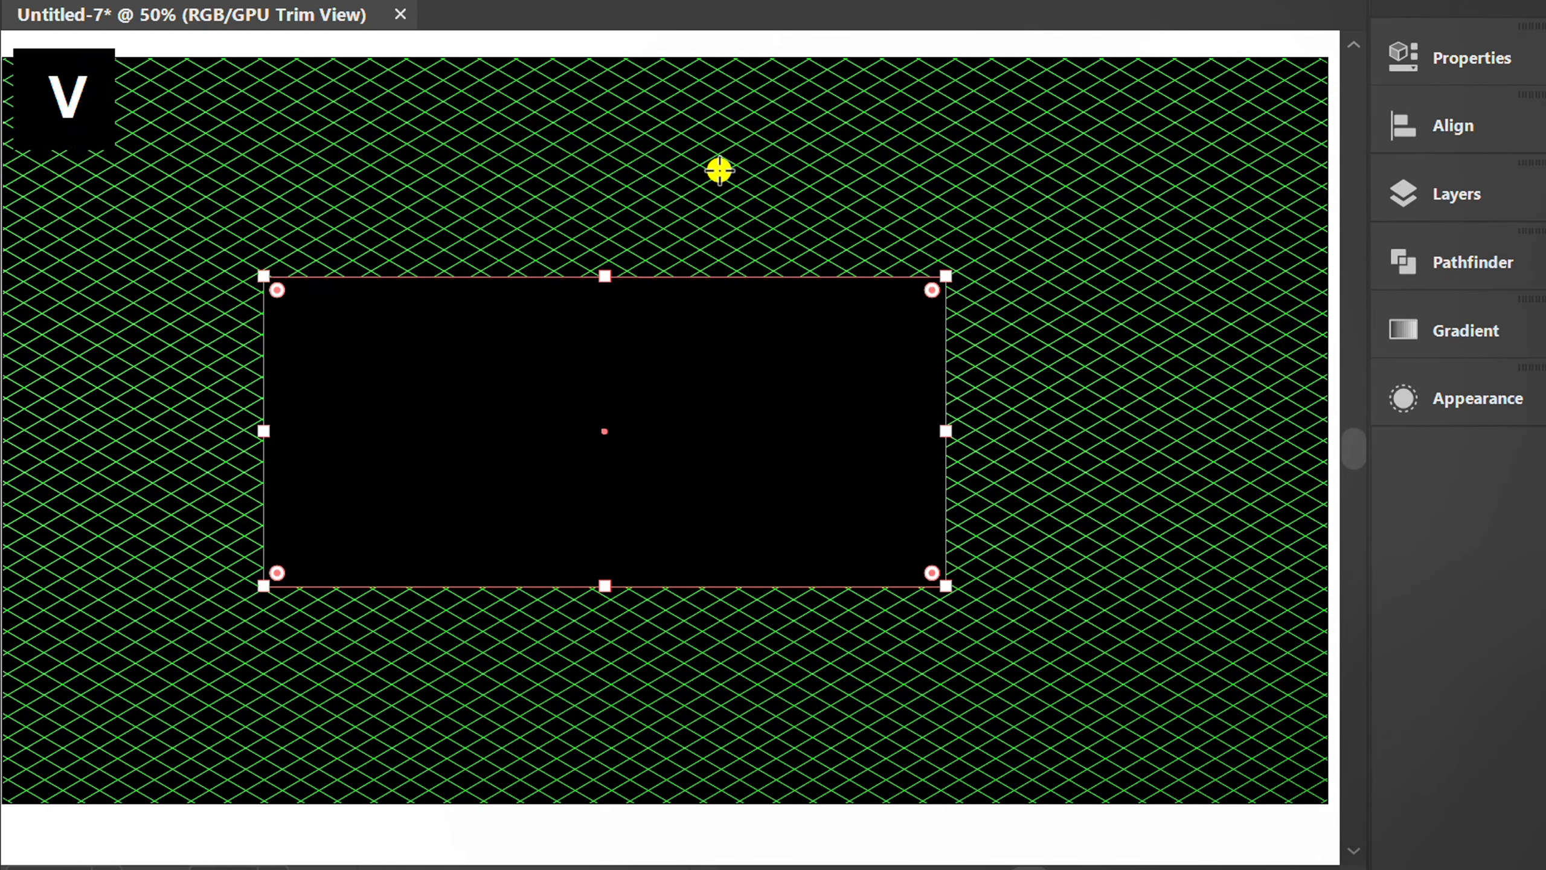
{"action": "left_click", "coordinate": [719, 172]}
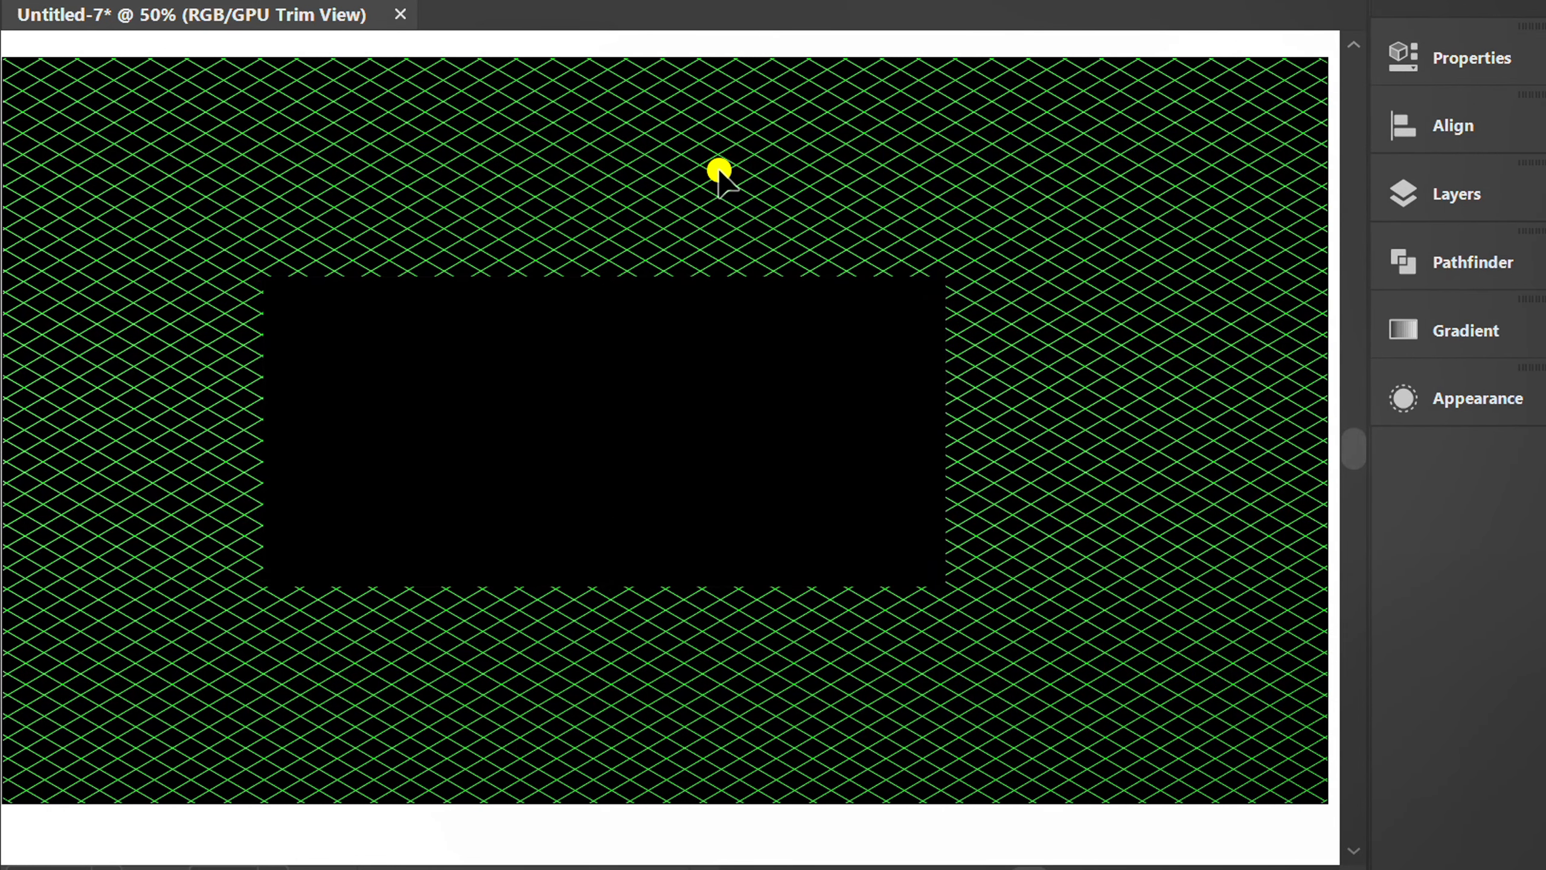
Add a point text object inside the black rectangle and set it to Montserrat Bold at 170 pt.
{"action": "key", "text": "t"}
{"action": "left_click", "coordinate": [445, 384]}
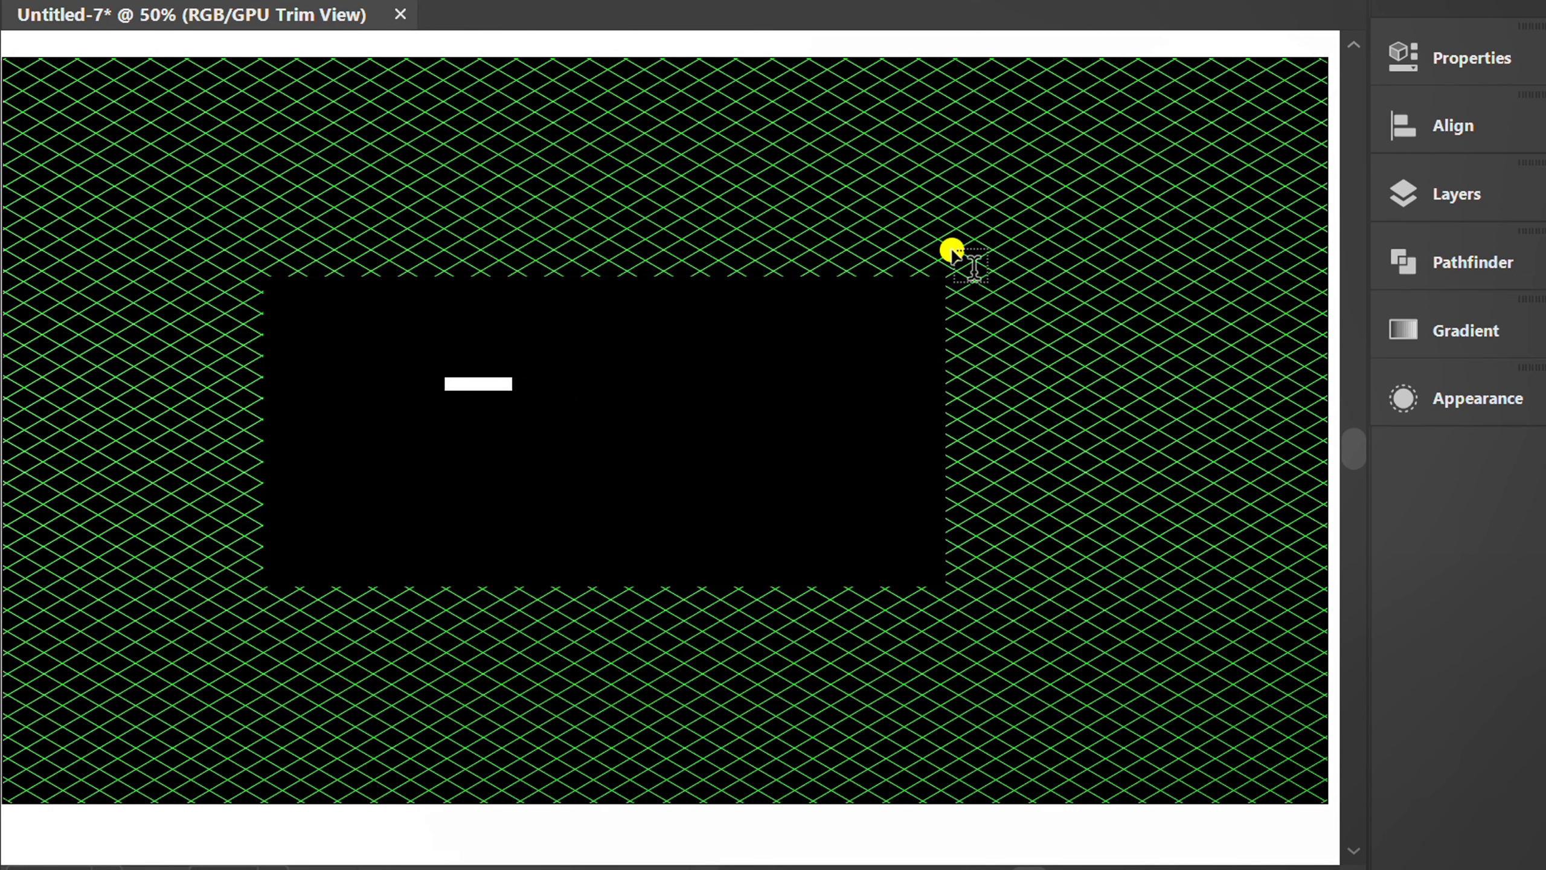
{"action": "left_click", "coordinate": [1440, 57]}
{"action": "left_click", "coordinate": [1111, 669]}
{"action": "type", "text": "MON"}
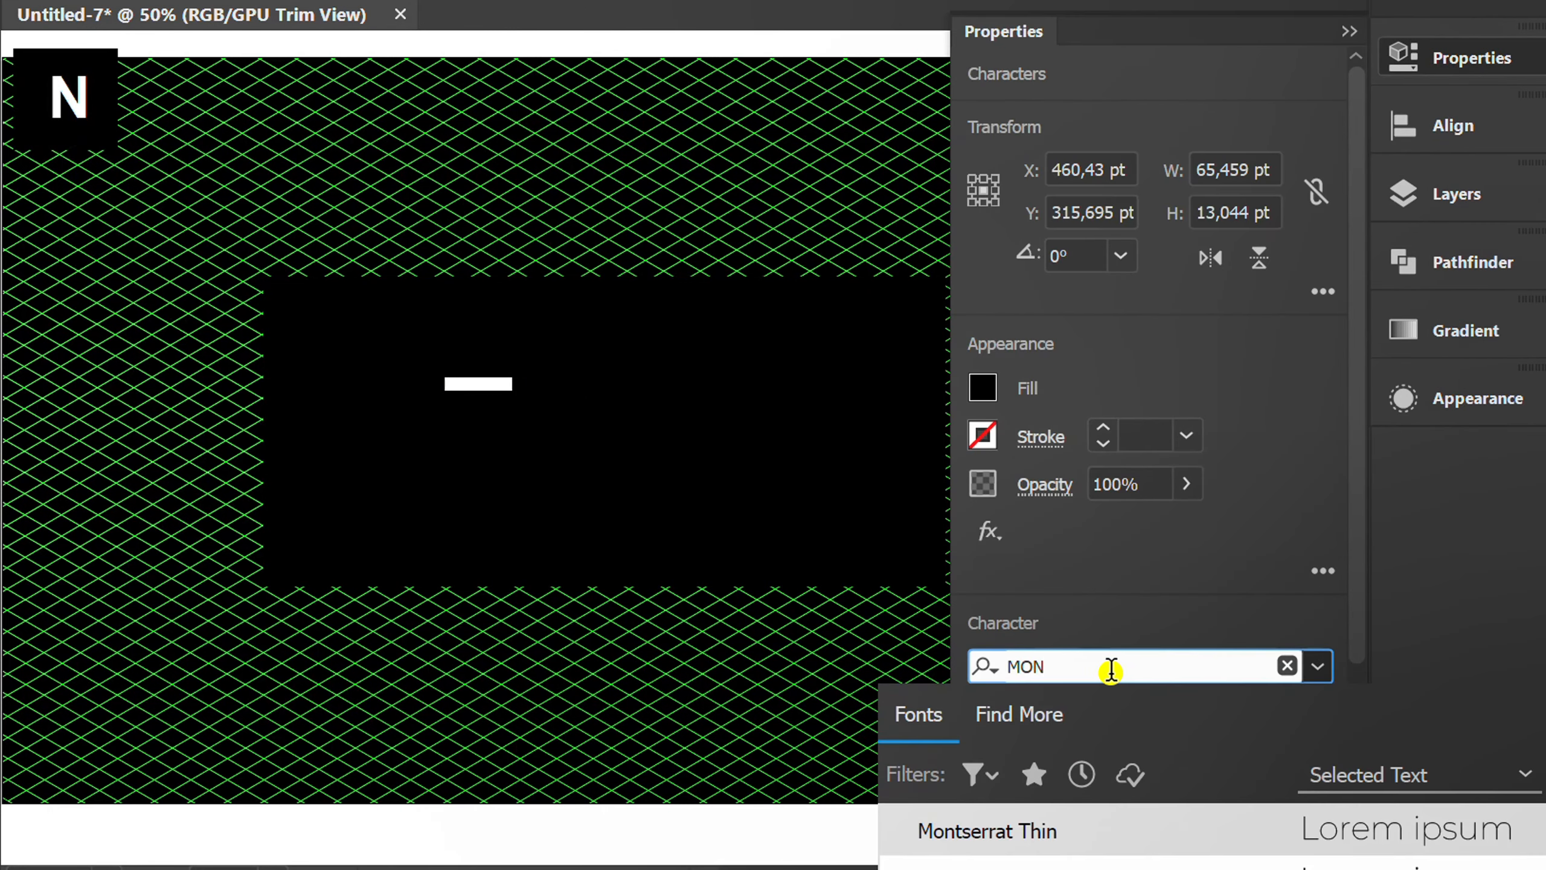
{"action": "scroll", "coordinate": [1304, 828], "scroll_direction": "down", "scroll_amount": 1}
{"action": "left_click", "coordinate": [1312, 828]}
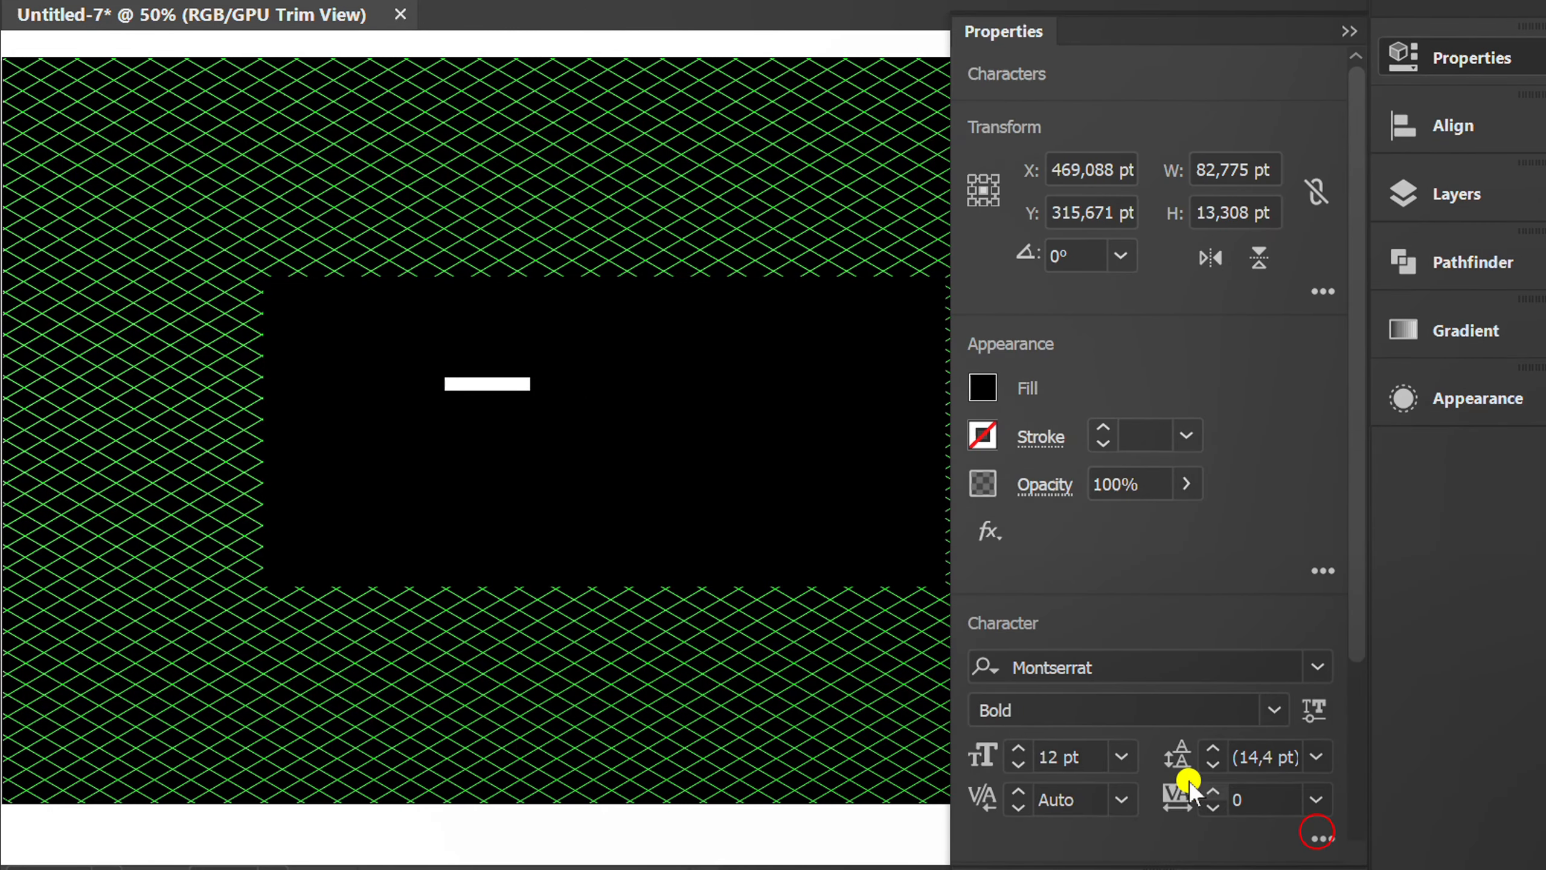
{"action": "left_click", "coordinate": [1026, 762]}
{"action": "type", "text": "170"}
{"action": "key", "text": "Return"}
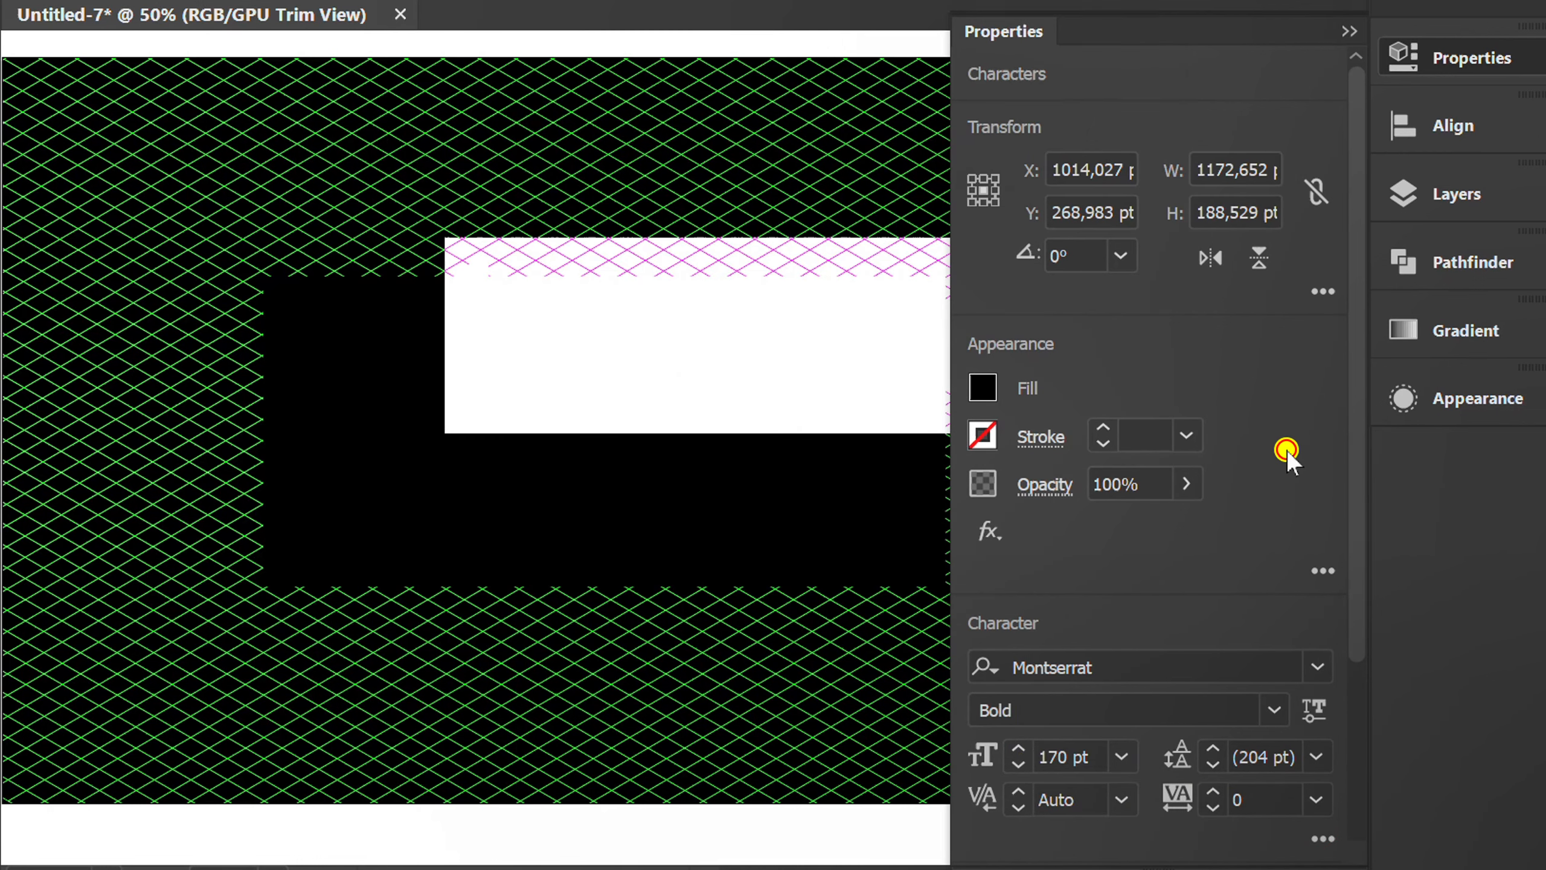
Change the text fill to white and replace the placeholder text with GOOD.
{"action": "left_click", "coordinate": [981, 388]}
{"action": "left_click", "coordinate": [668, 507]}
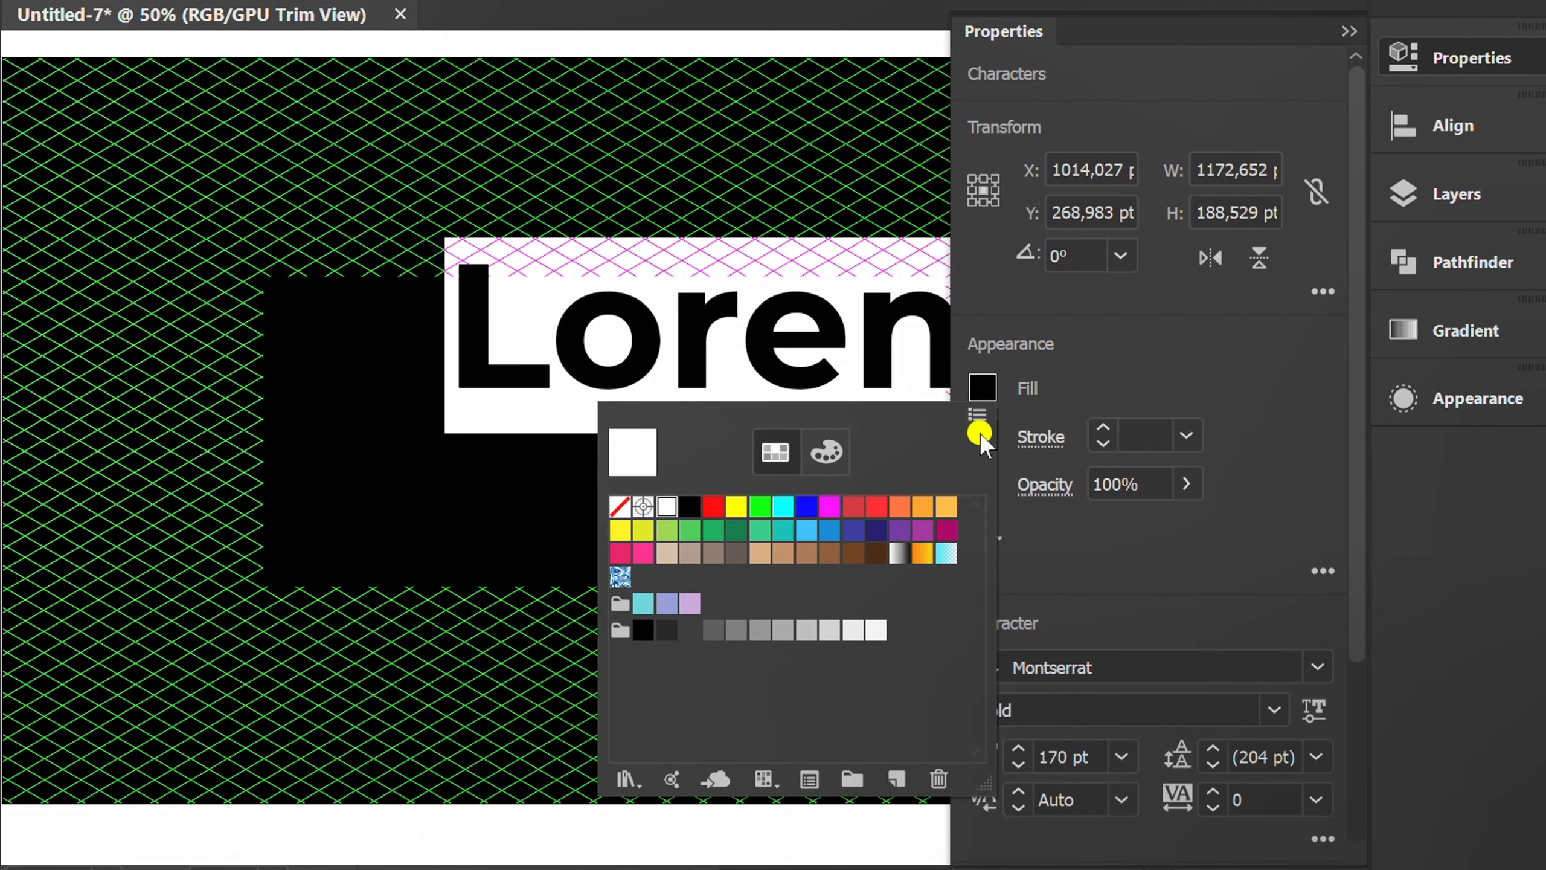
{"action": "left_click", "coordinate": [1184, 374]}
{"action": "left_click", "coordinate": [1349, 30]}
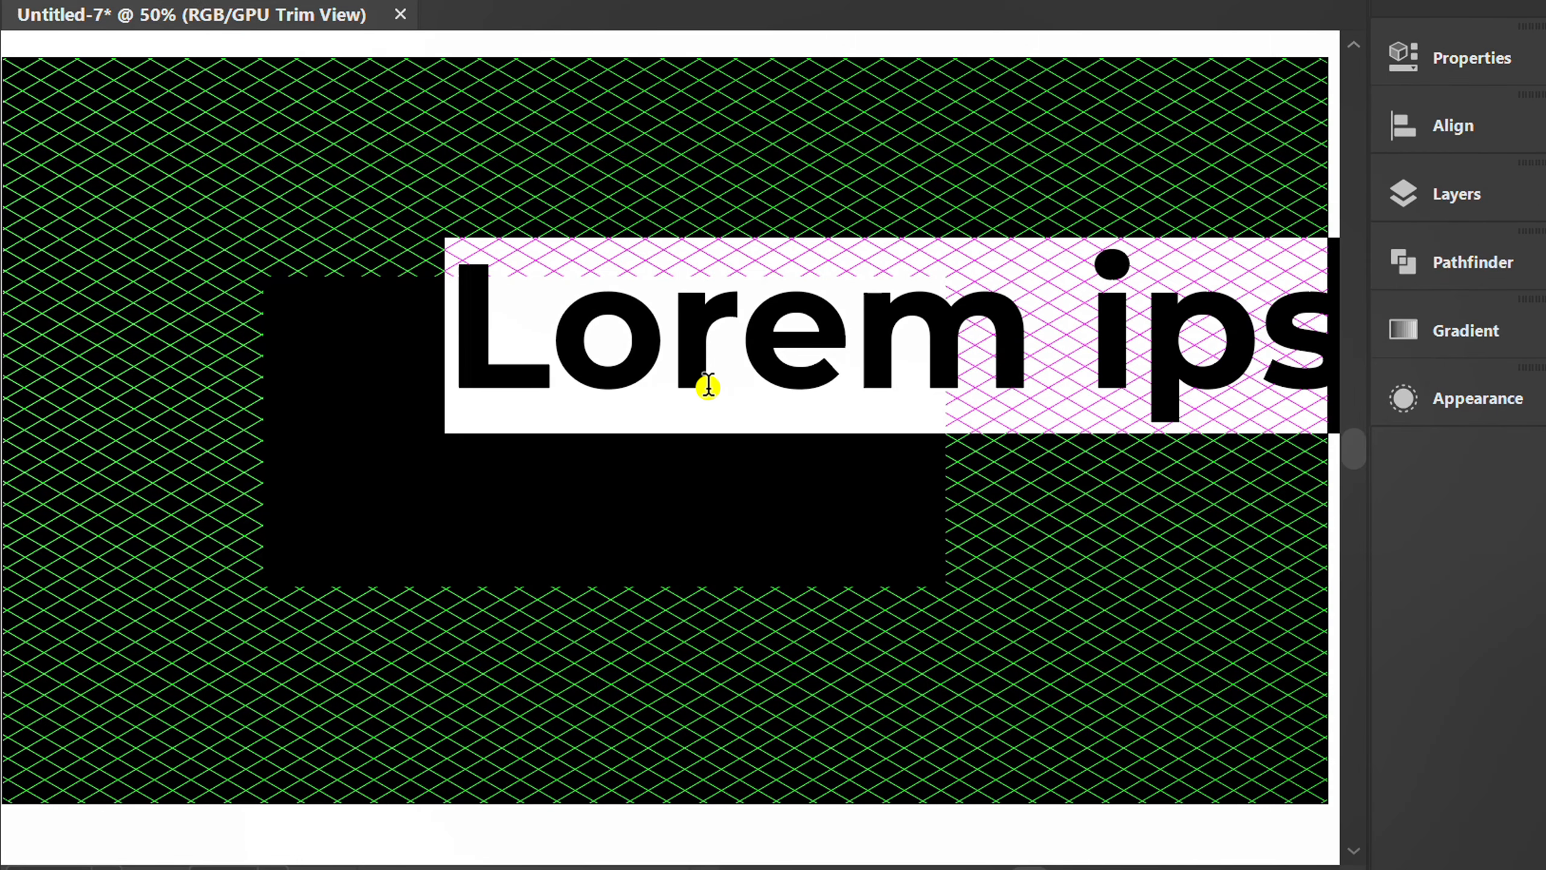
{"action": "type", "text": "GOOD"}
{"action": "key", "text": "Escape"}
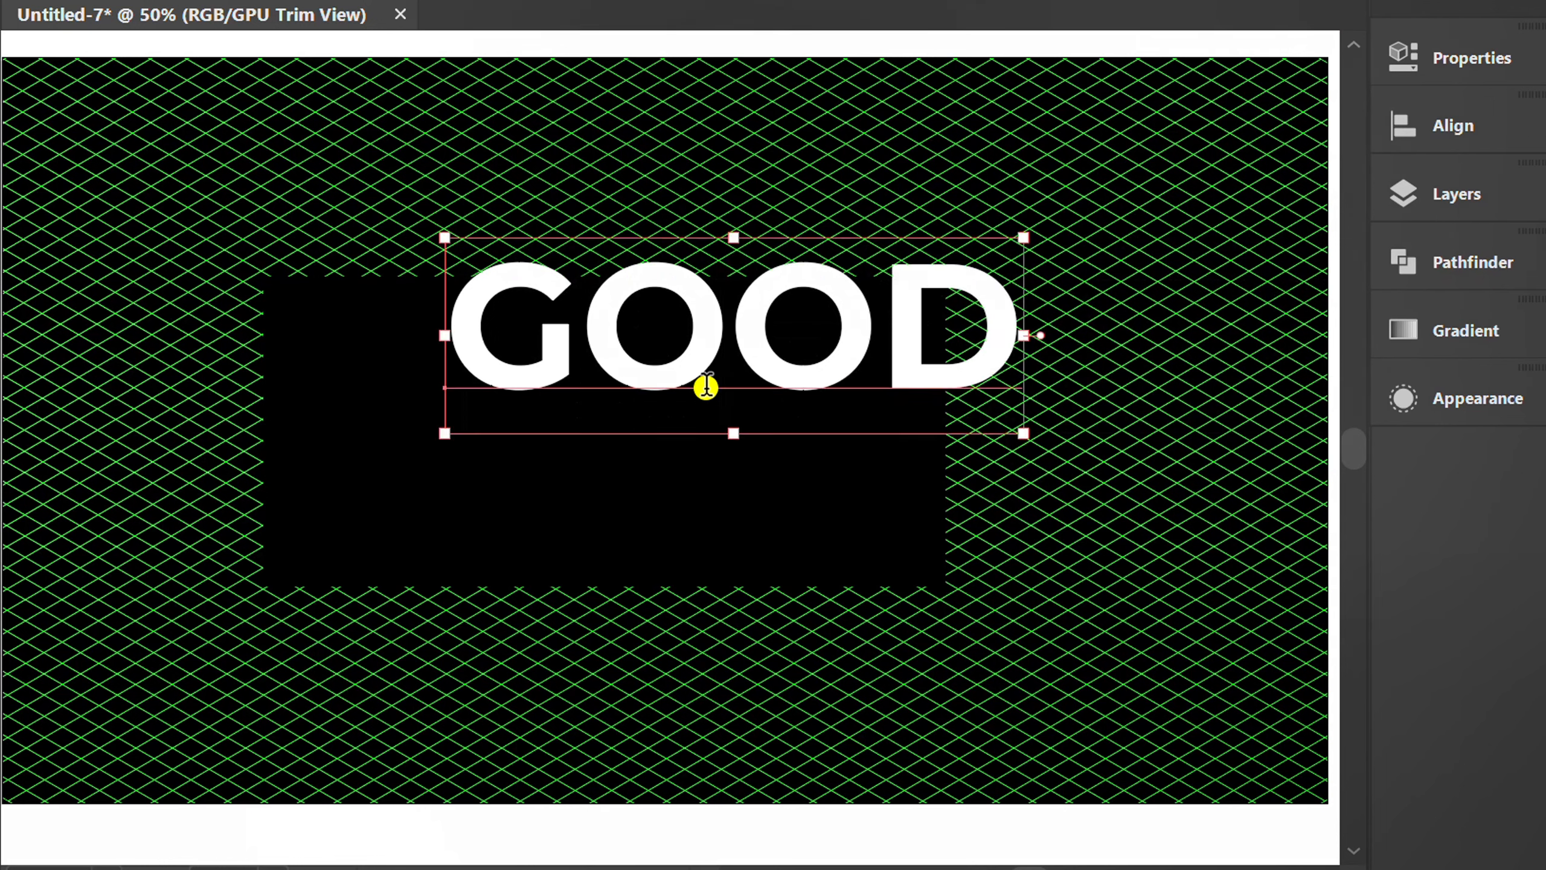
Center the word GOOD horizontally on the artboard.
{"action": "left_click", "coordinate": [1439, 125]}
{"action": "left_click", "coordinate": [1074, 182]}
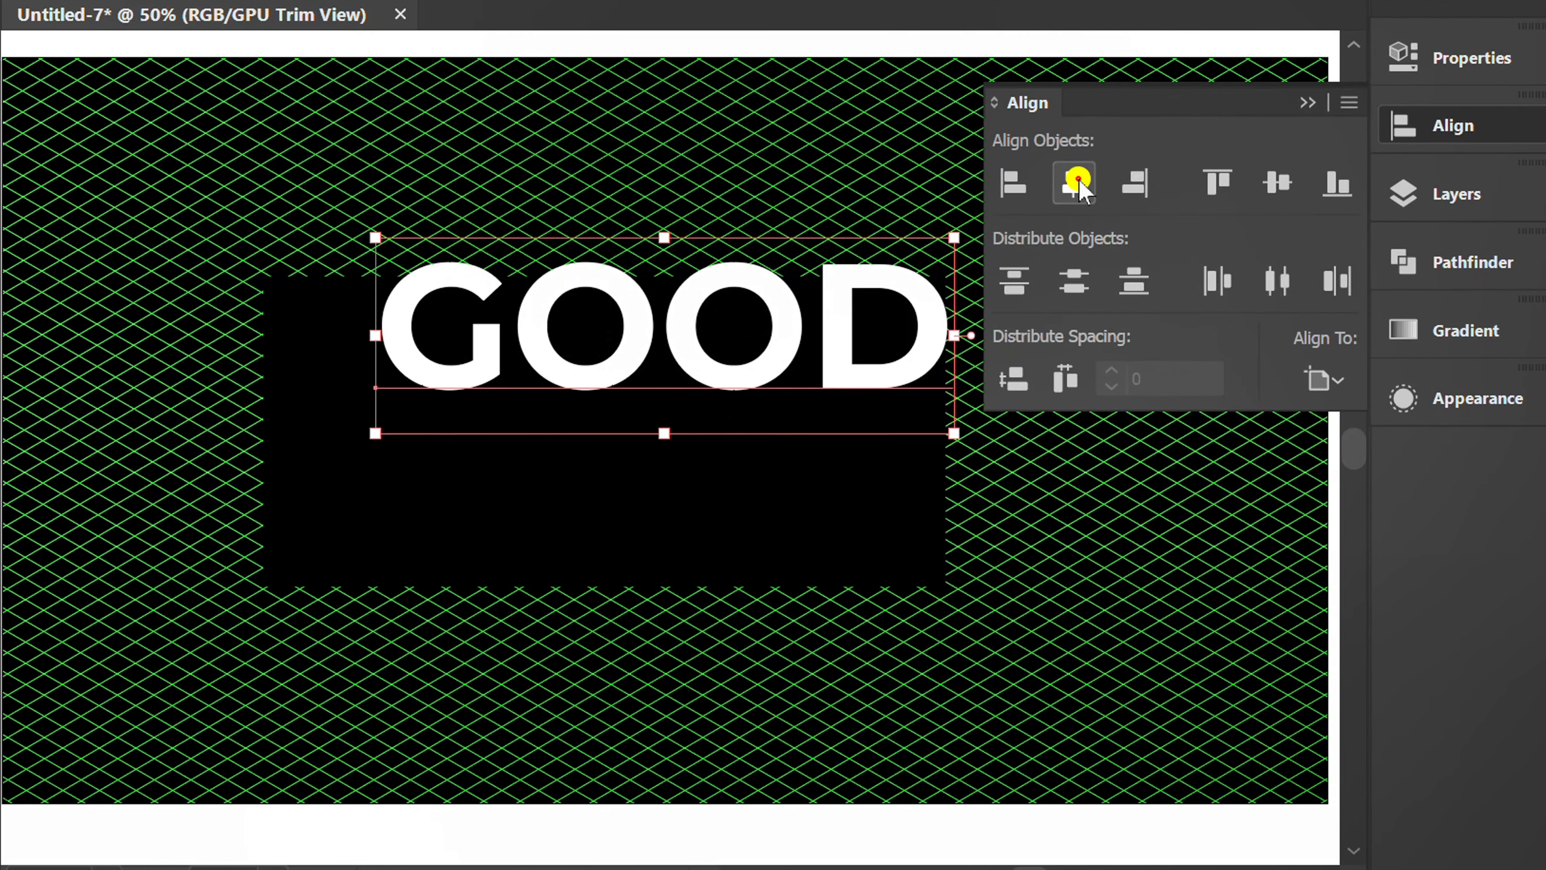
{"action": "left_click", "coordinate": [1306, 108]}
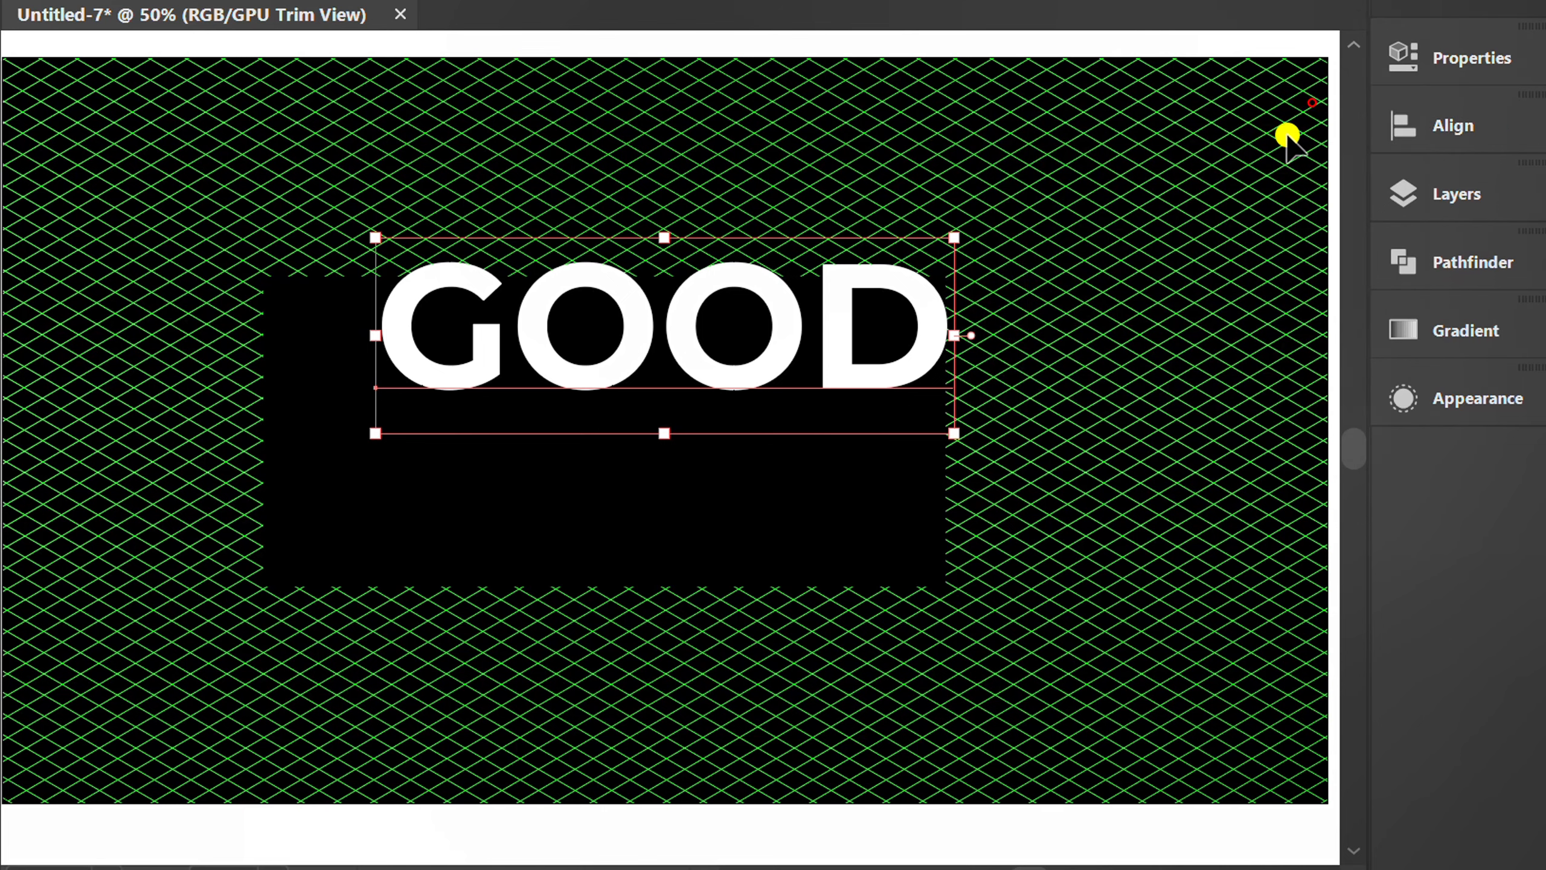
Duplicate the word GOOD directly below itself and change the copy's text to VIBES.
{"action": "left_click_drag", "start_coordinate": [630, 335], "coordinate": [625, 502]}
{"action": "key", "text": "ctrl+a"}
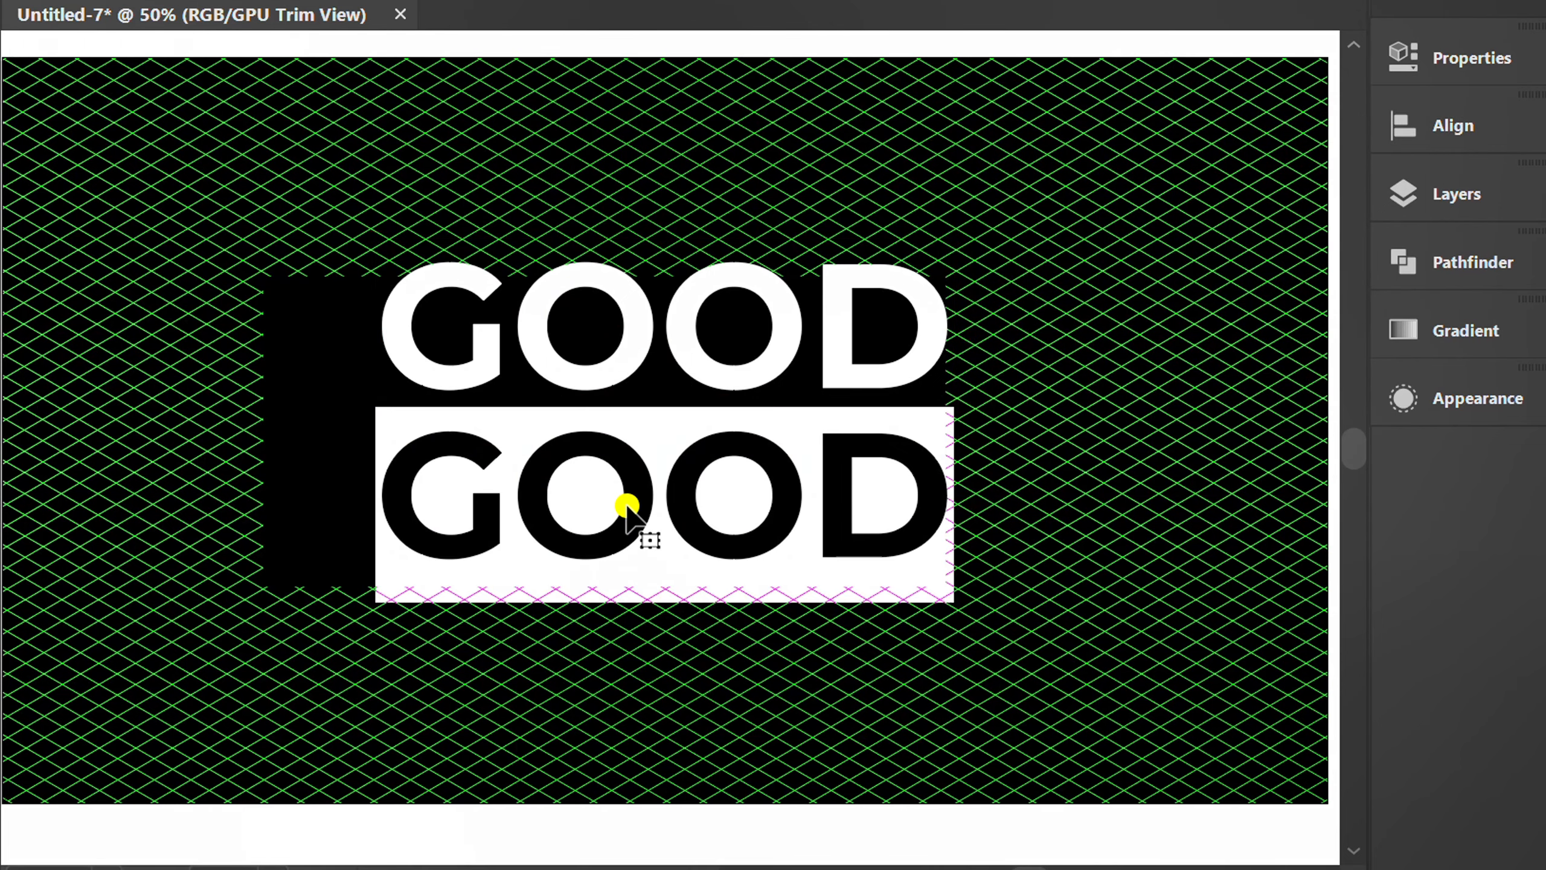
{"action": "type", "text": "VIBES"}
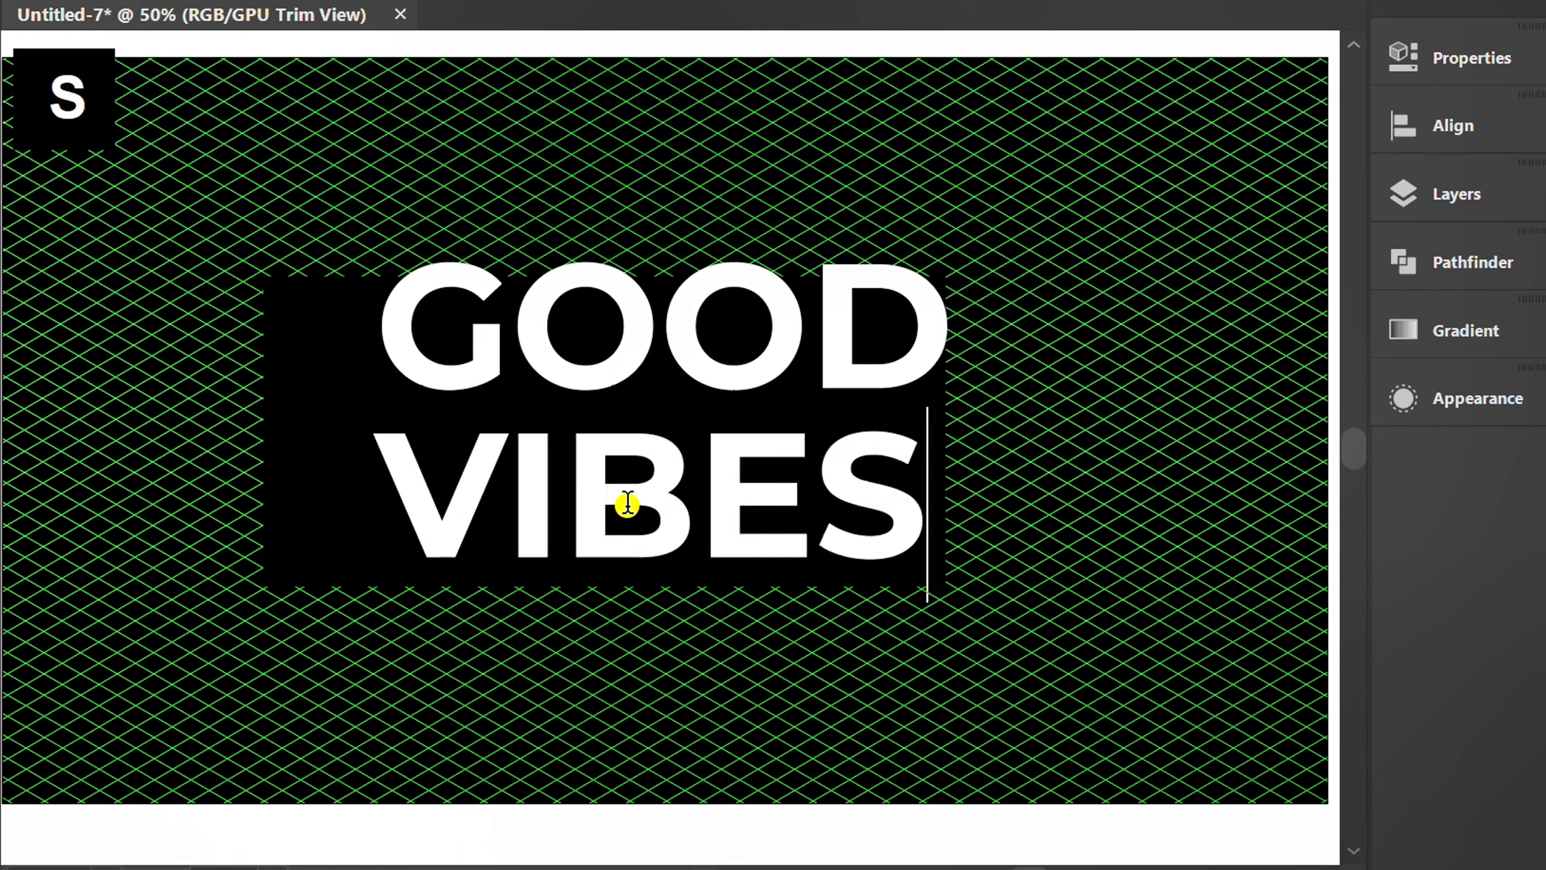
Center GOOD, VIBES and the black rectangle horizontally on the artboard.
{"action": "key", "text": "Escape"}
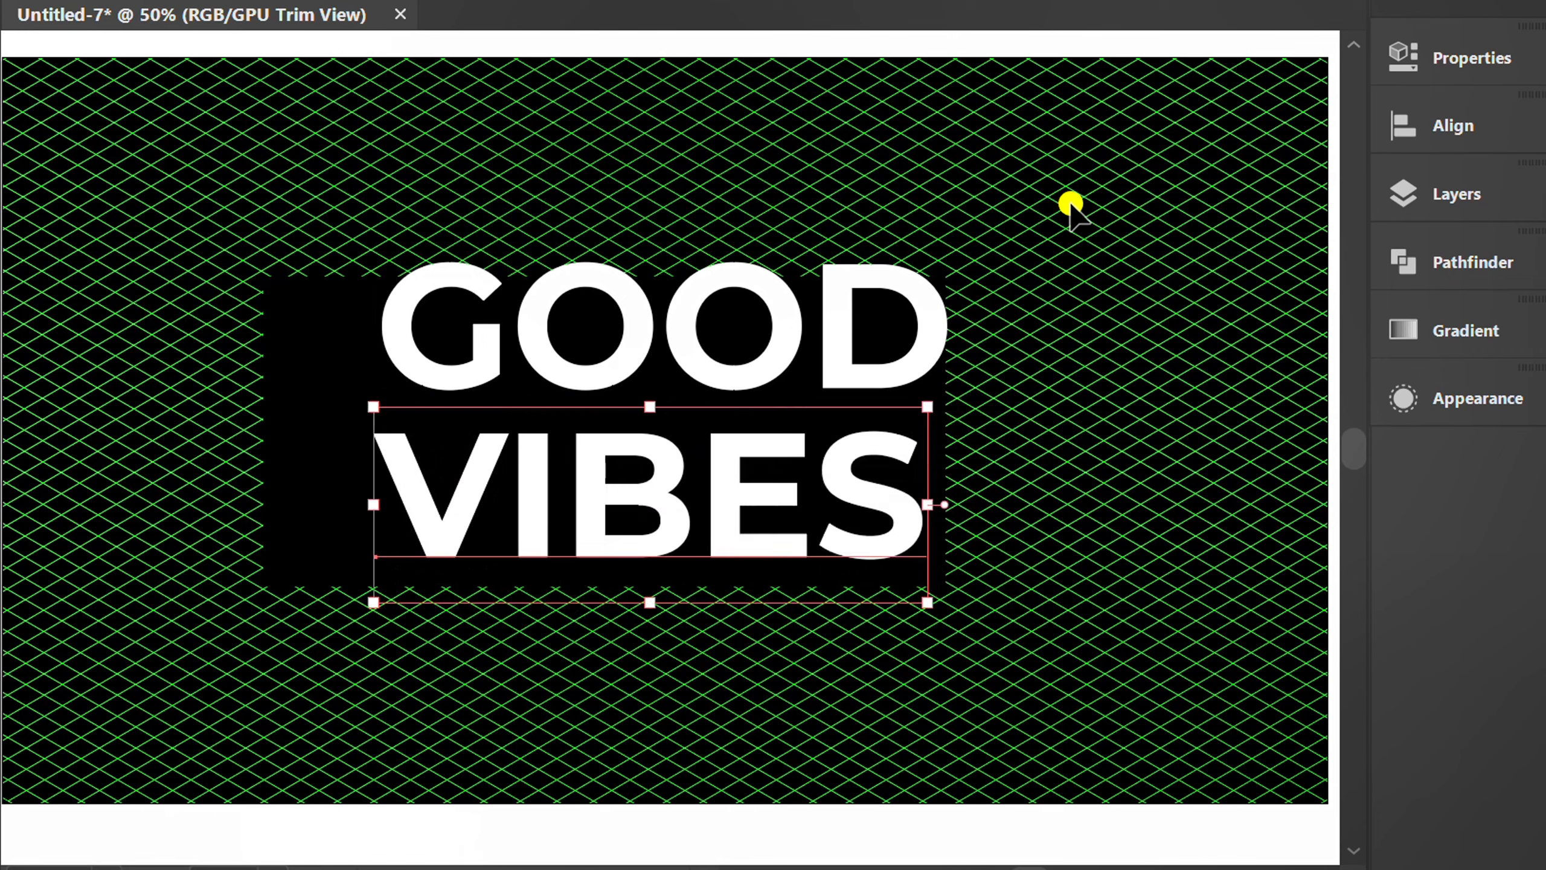
{"action": "key", "text": "ctrl+a"}
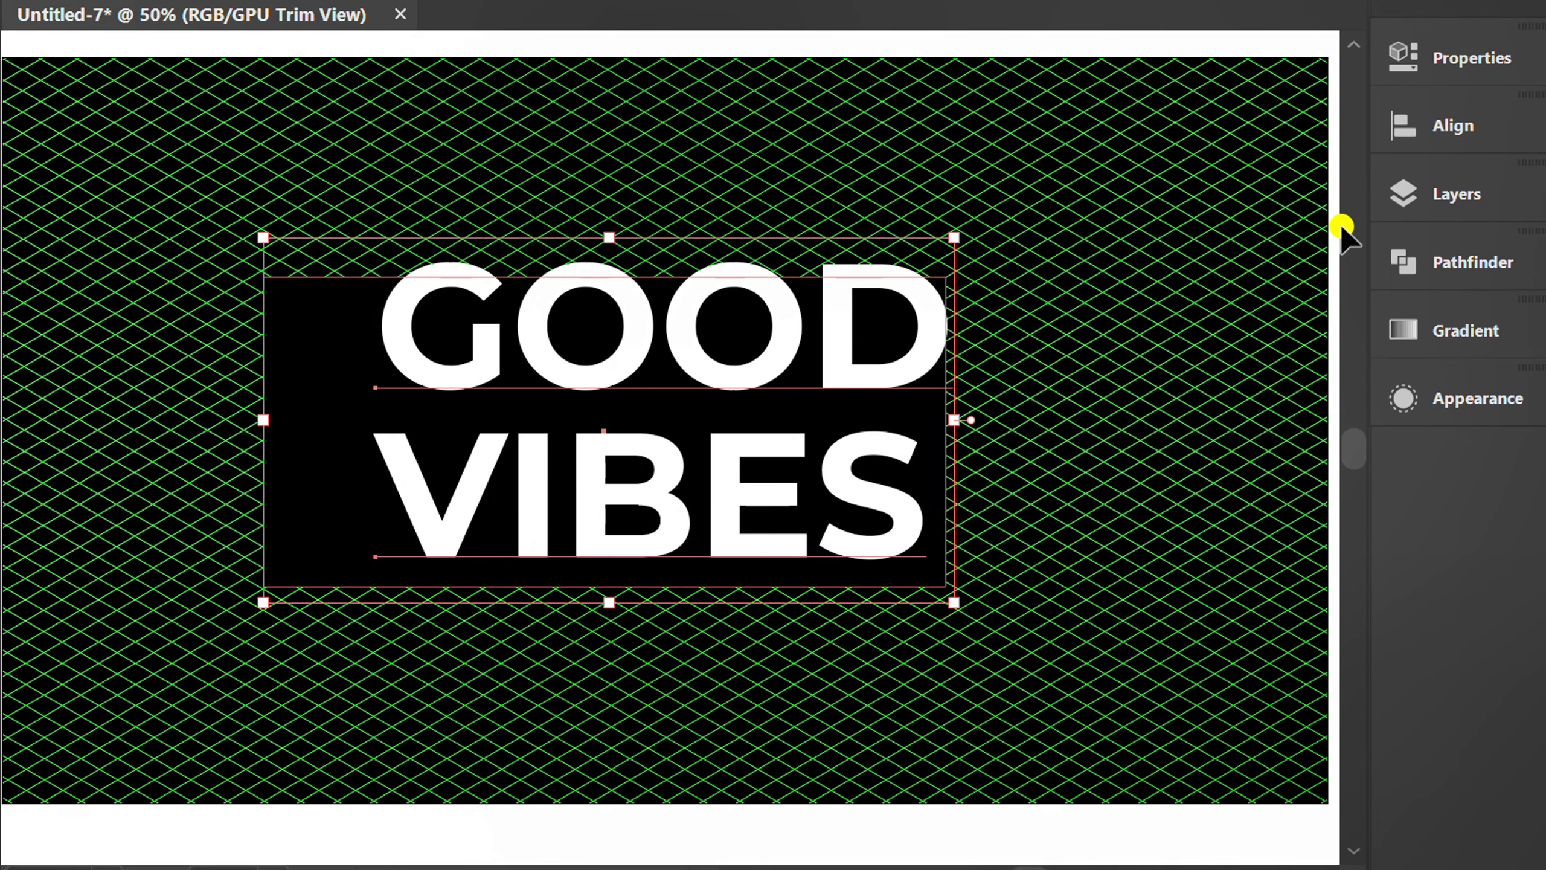
{"action": "left_click", "coordinate": [1409, 127]}
{"action": "left_click", "coordinate": [1071, 182]}
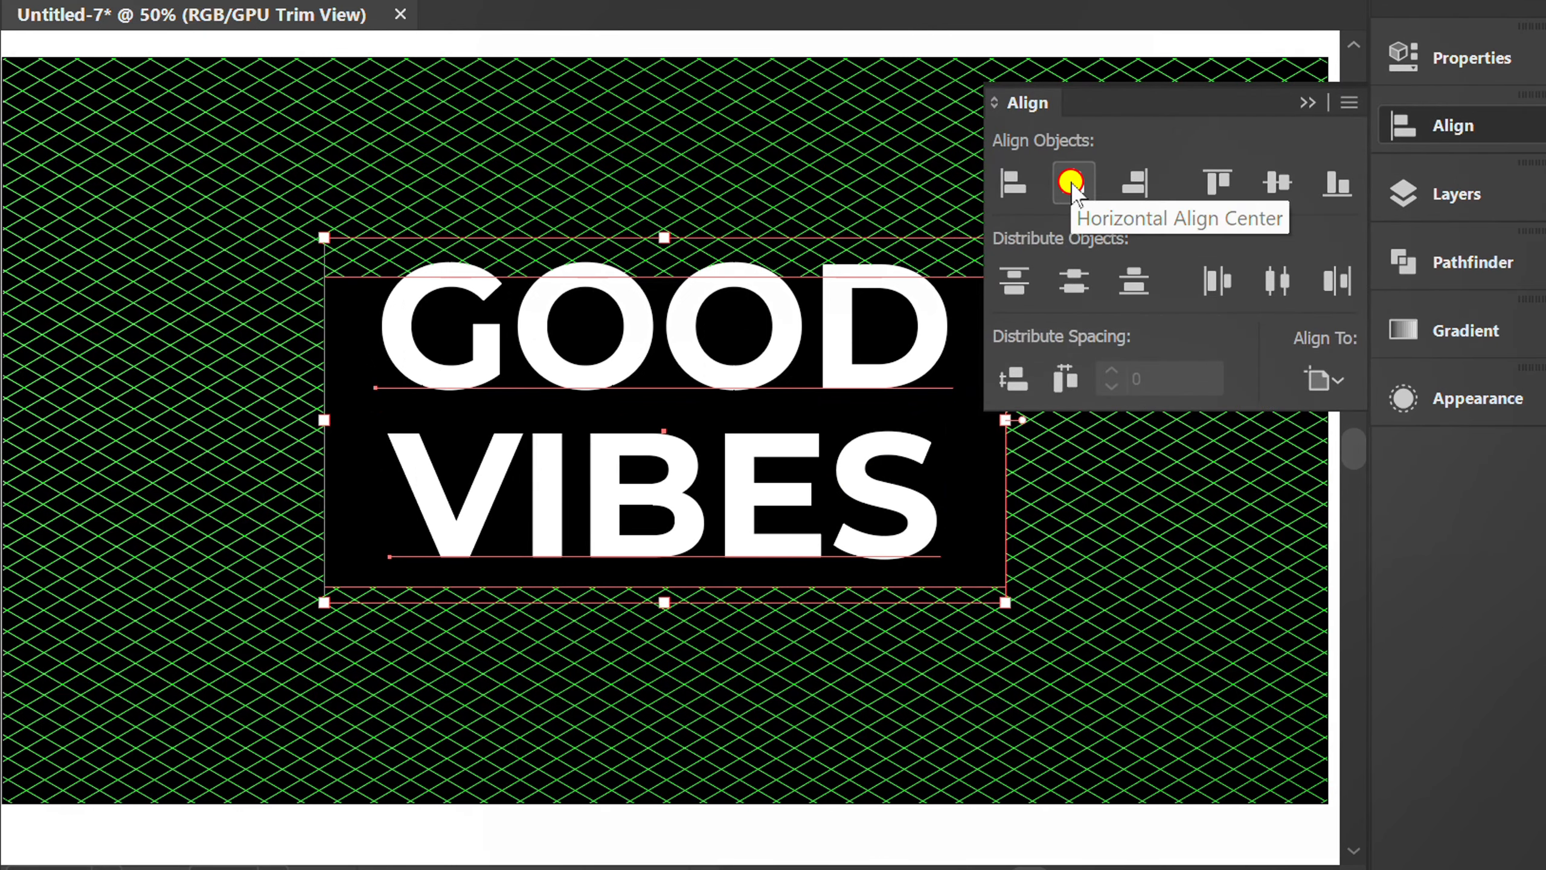
{"action": "left_click", "coordinate": [1311, 102]}
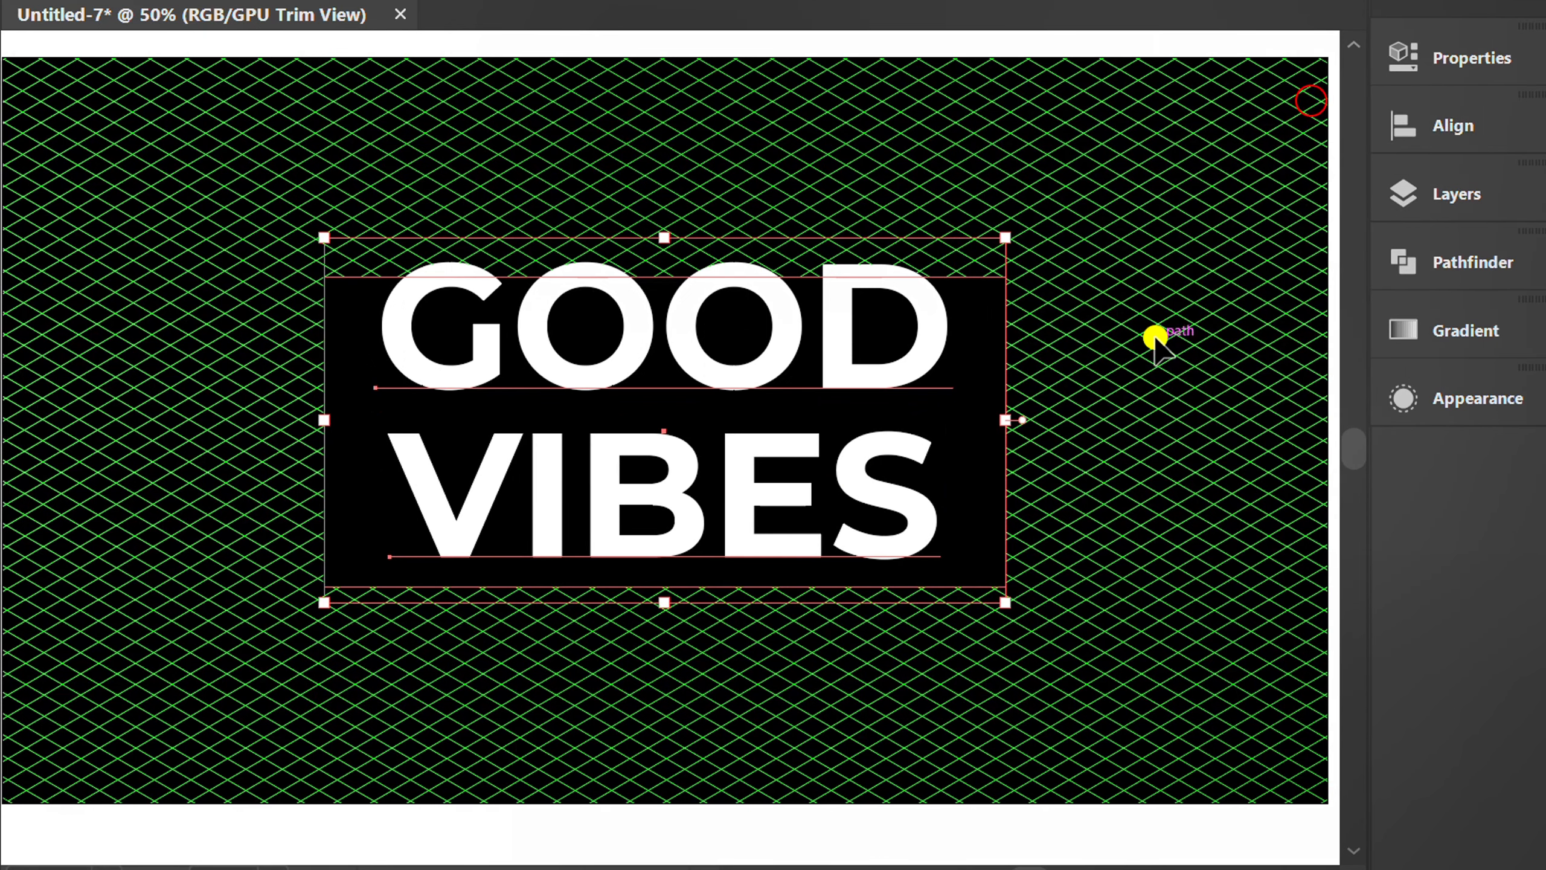
{"action": "left_click", "coordinate": [1155, 337]}
Extend the black rectangle's top edge upward past the word GOOD.
{"action": "left_click", "coordinate": [977, 399]}
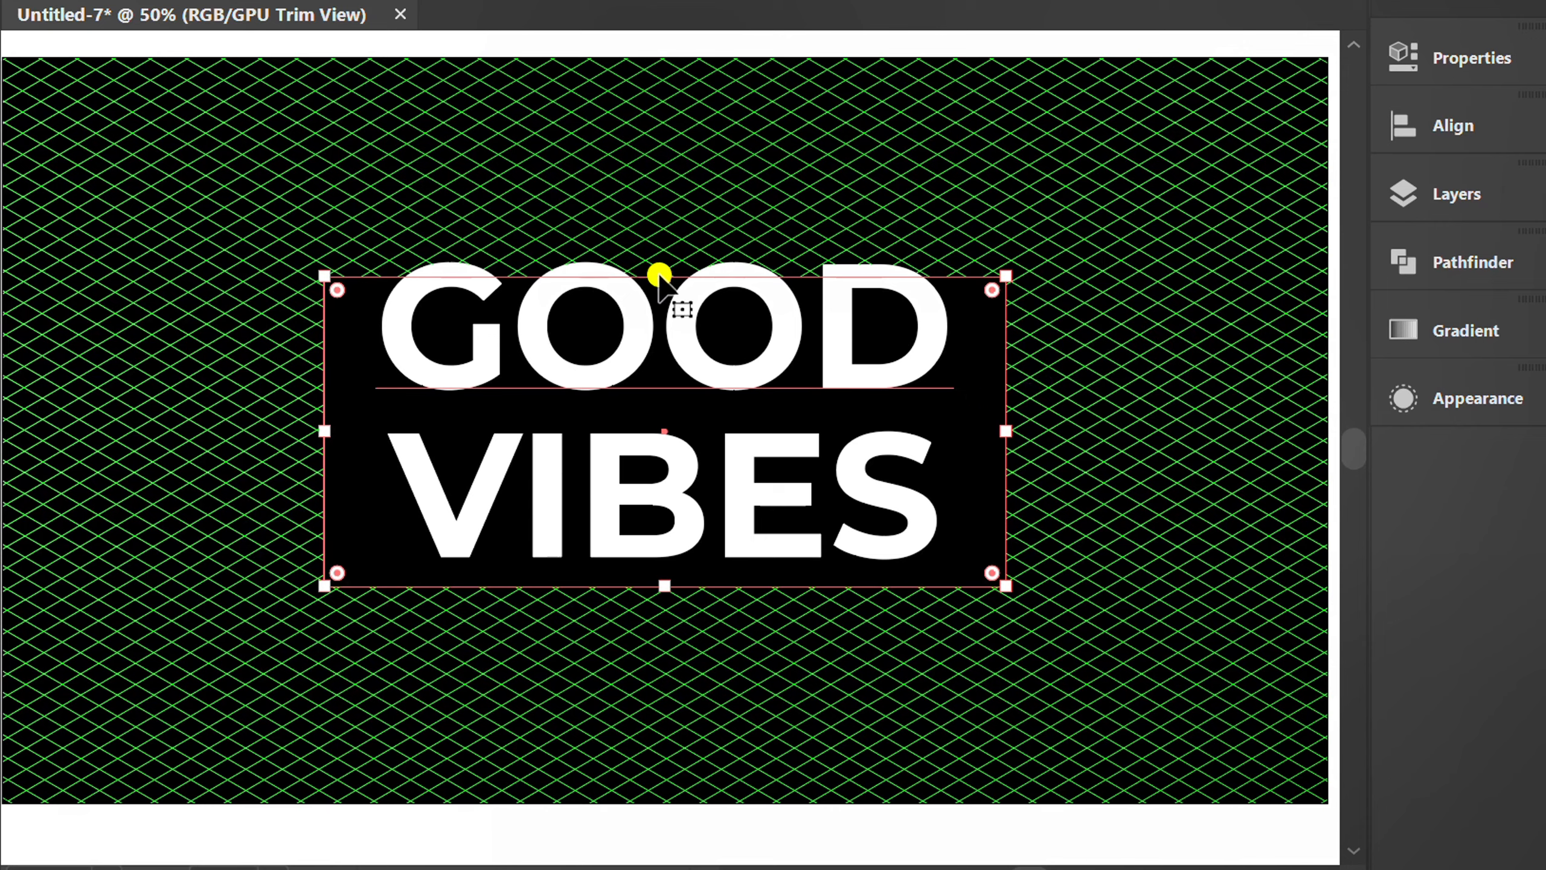
{"action": "left_click_drag", "start_coordinate": [665, 277], "coordinate": [677, 235]}
{"action": "left_click", "coordinate": [708, 677]}
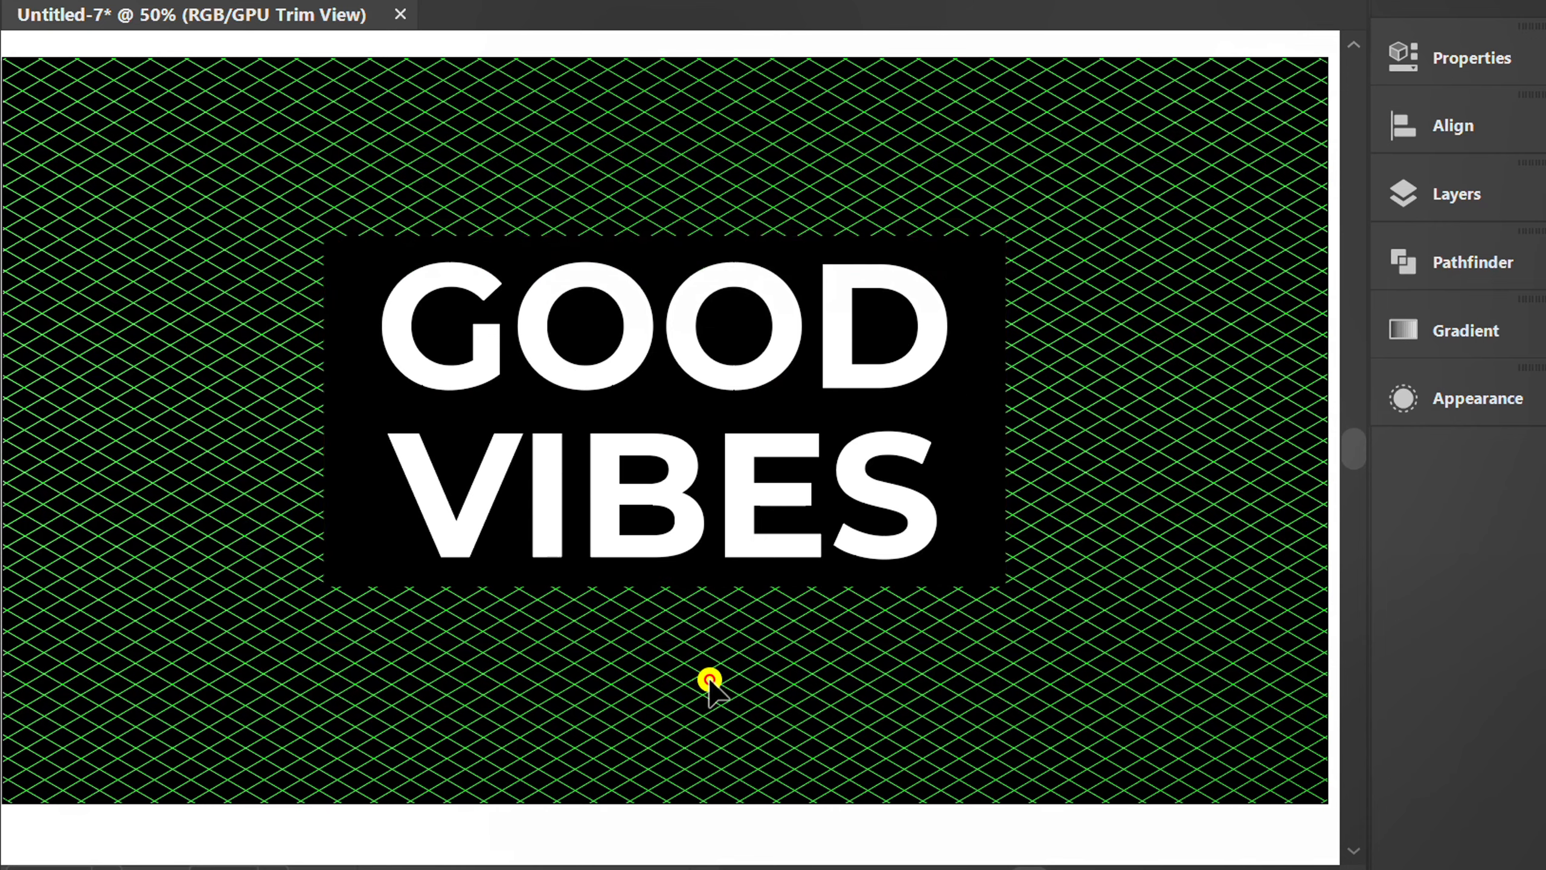
Change the fill of the word VIBES to bright green, RGB 0, 255, 70 (#00FF46).
{"action": "left_click", "coordinate": [541, 500]}
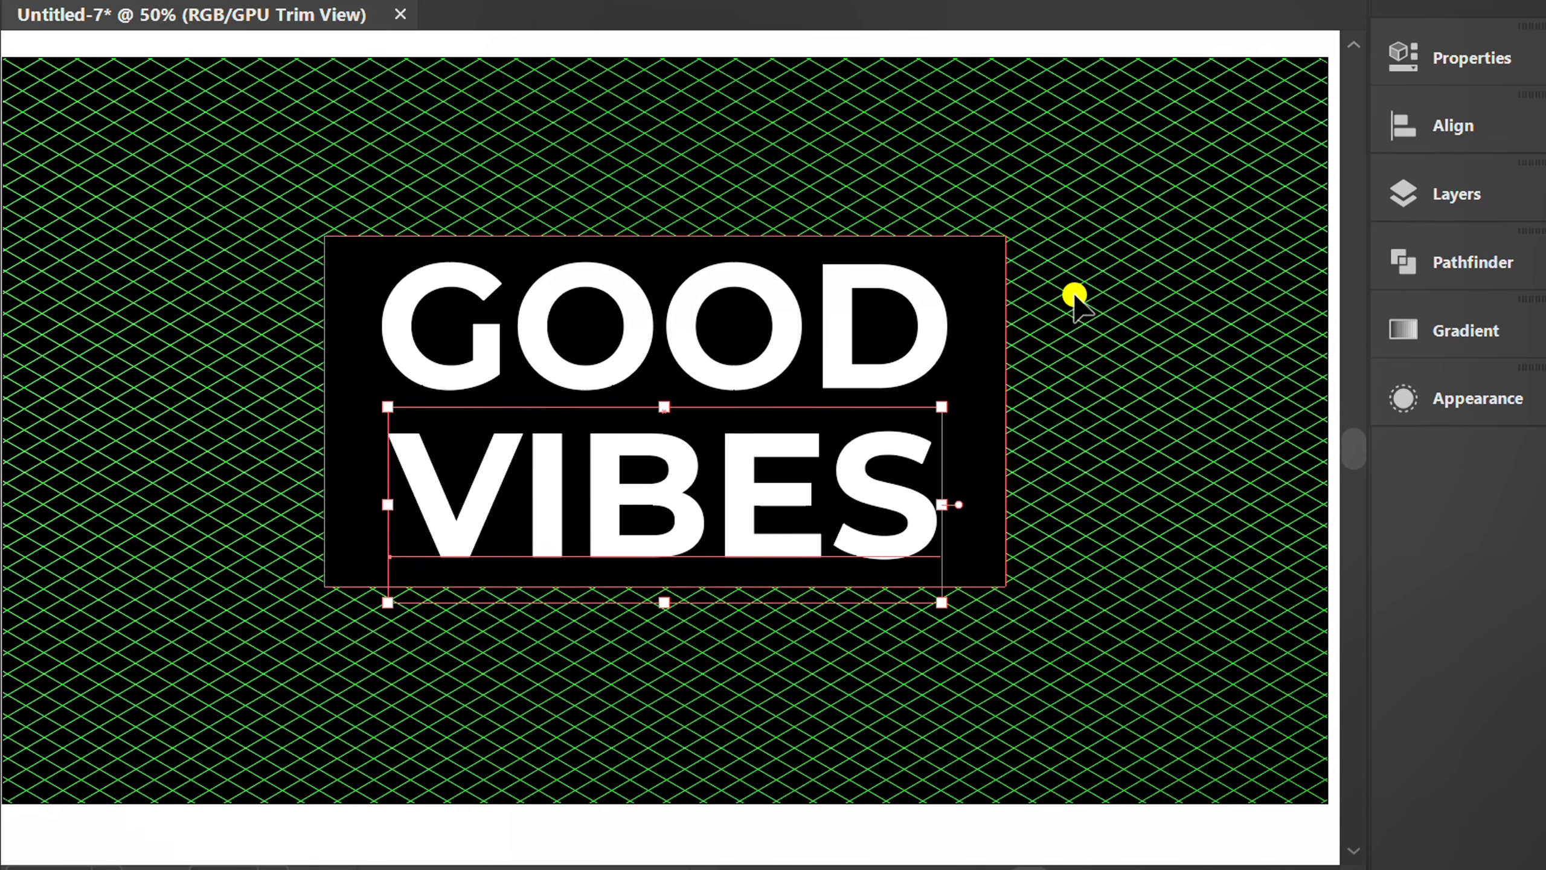
{"action": "left_click", "coordinate": [1493, 49]}
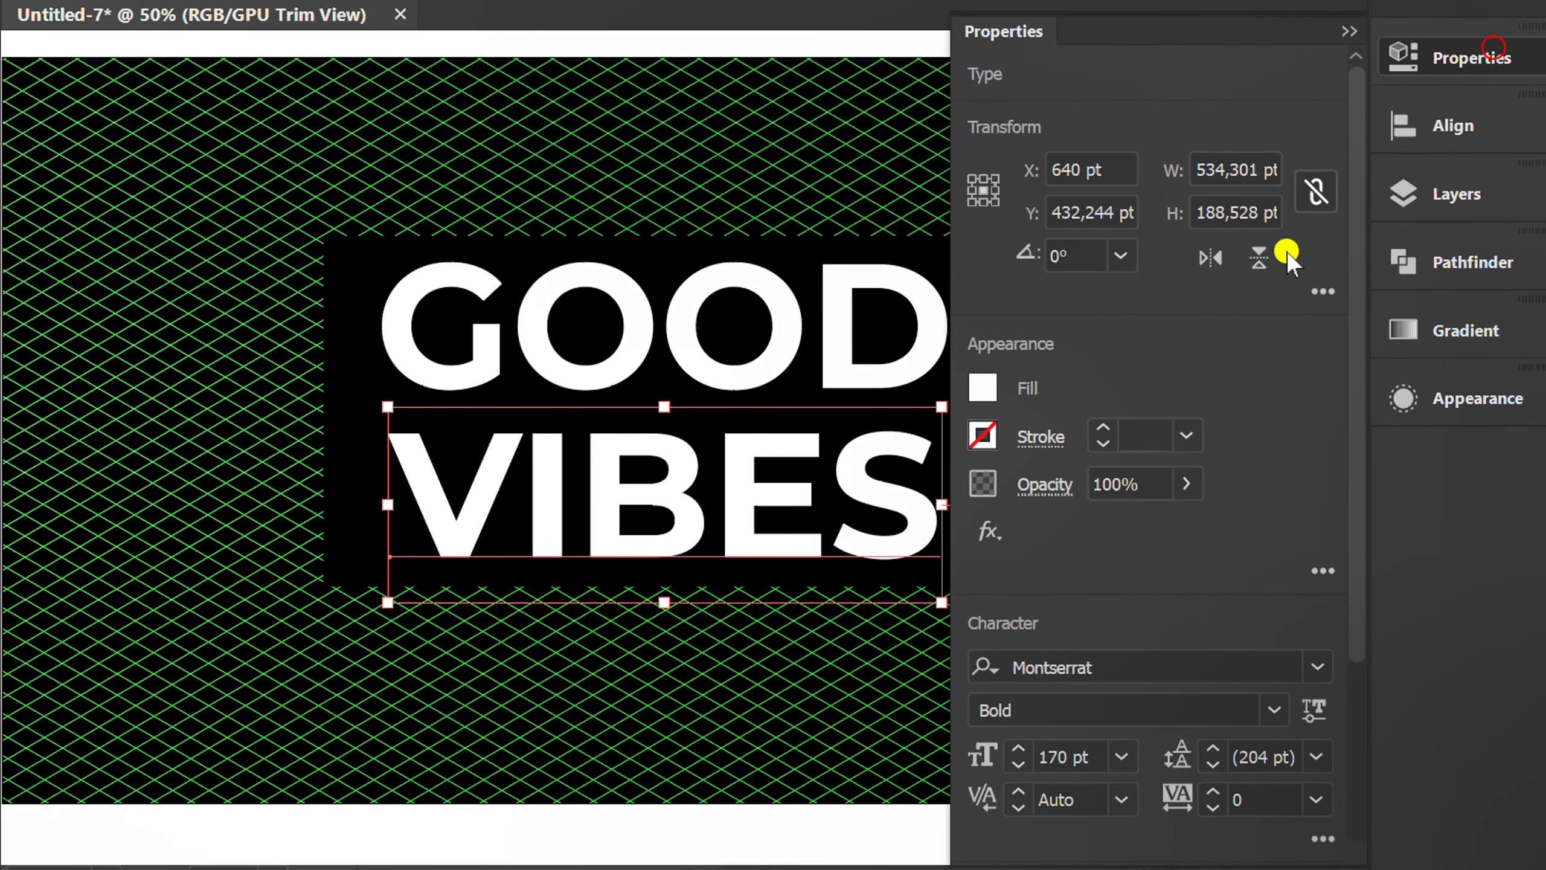
{"action": "left_click", "coordinate": [981, 390]}
{"action": "left_click", "coordinate": [760, 507]}
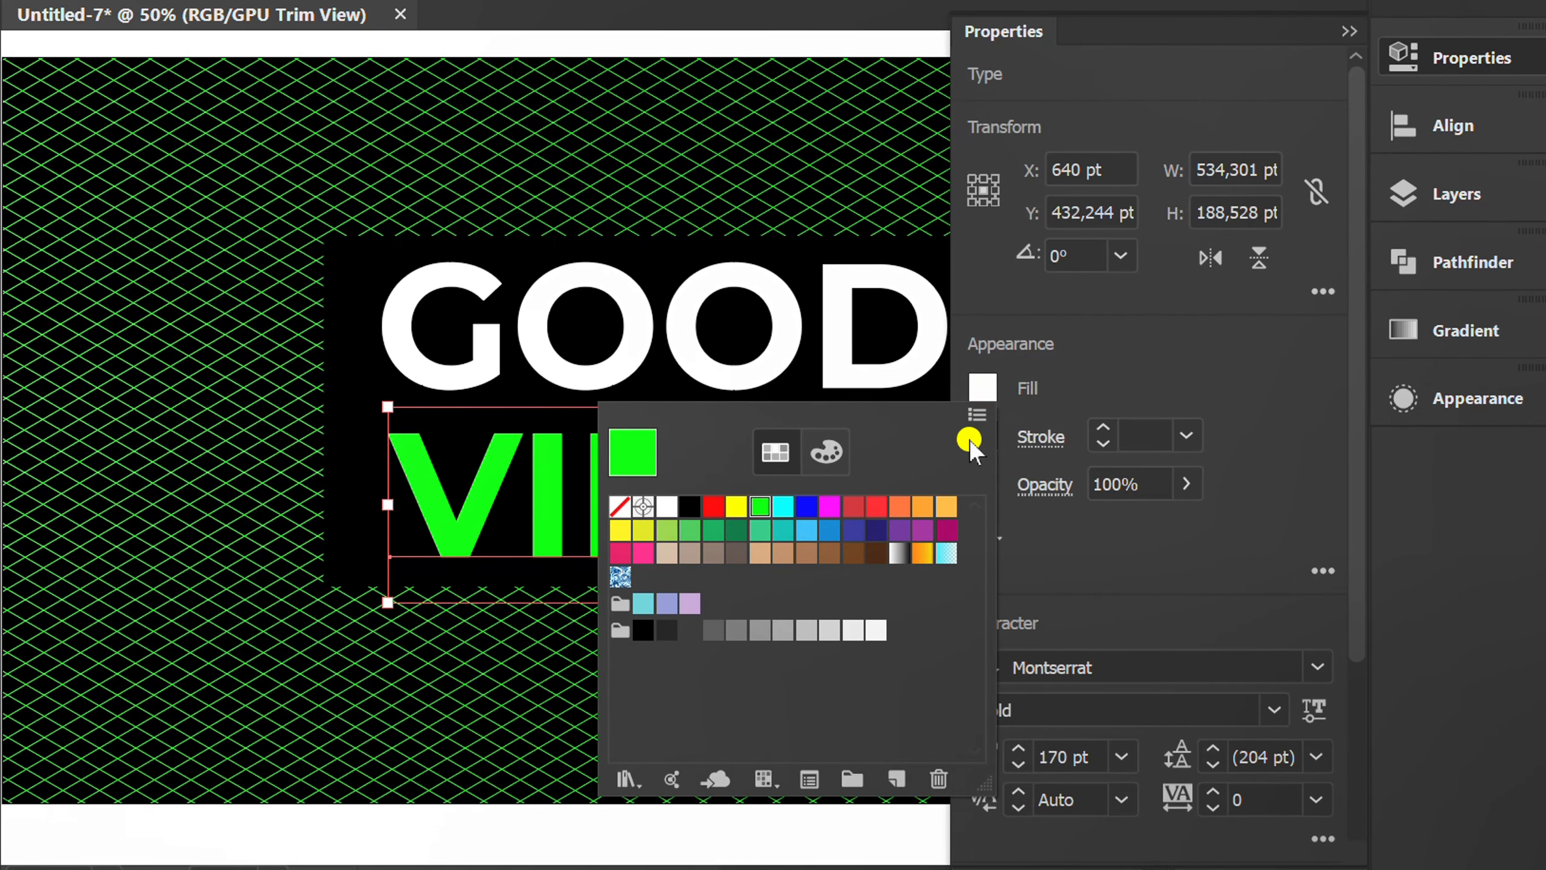
{"action": "left_click", "coordinate": [826, 451]}
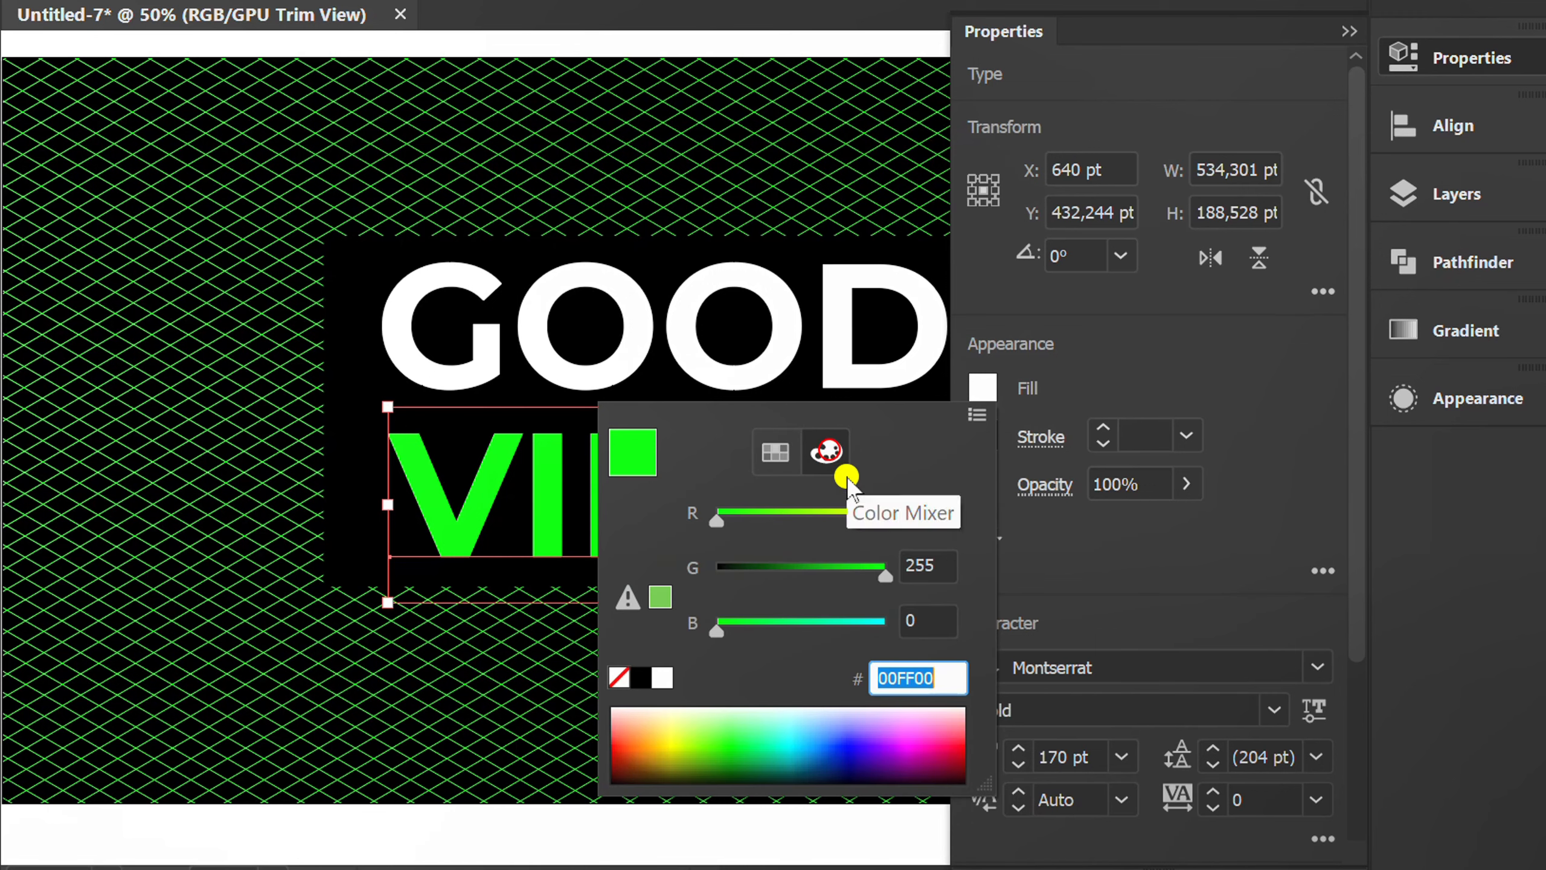
{"action": "left_click", "coordinate": [943, 622]}
{"action": "type", "text": "20"}
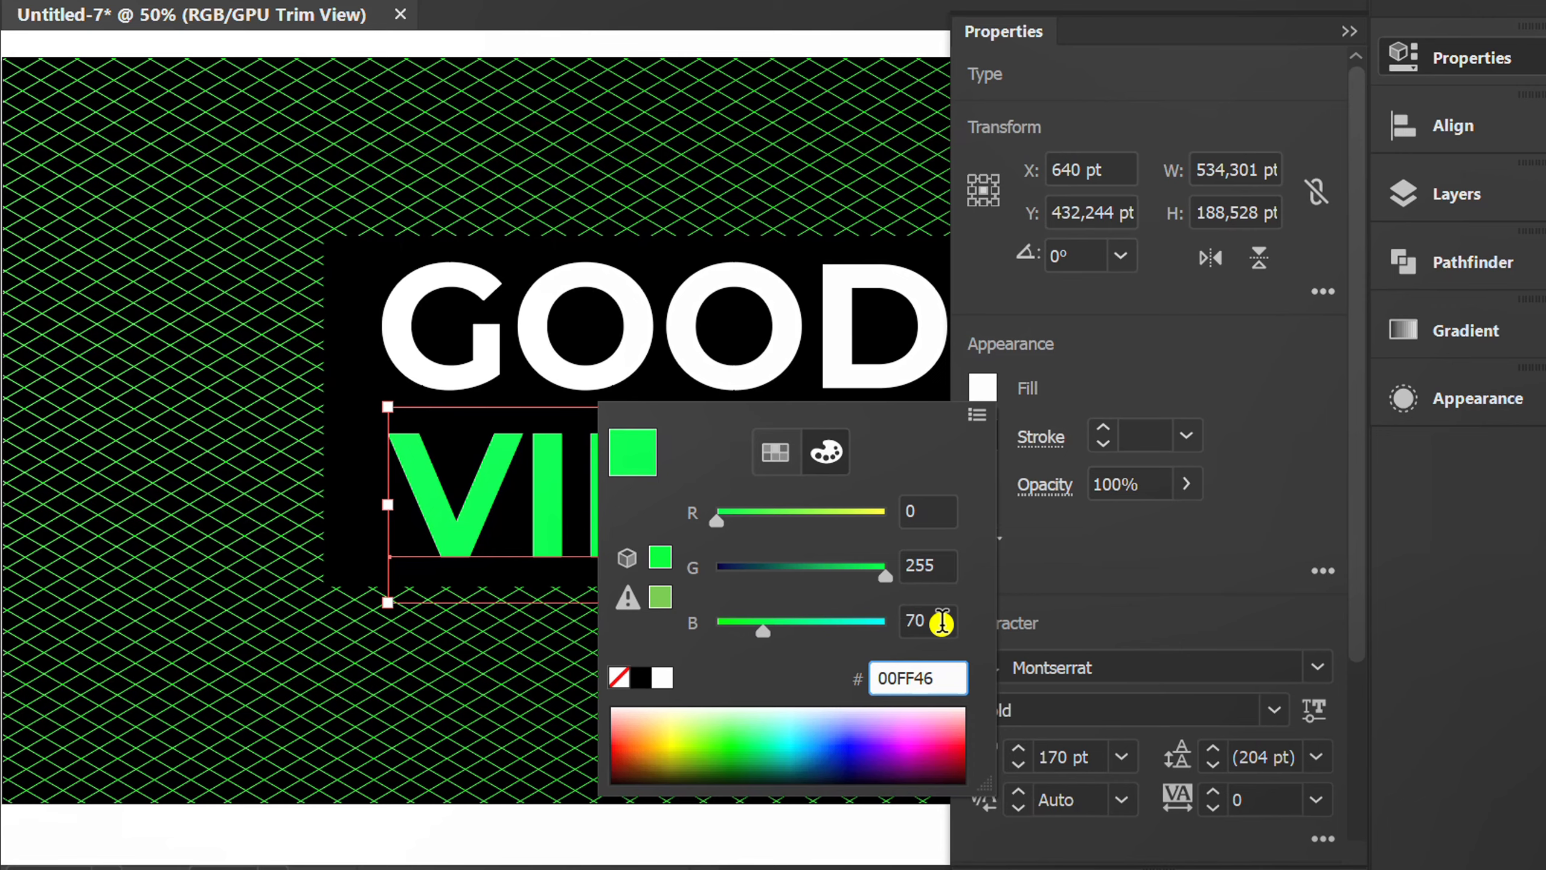
{"action": "left_click", "coordinate": [1246, 368]}
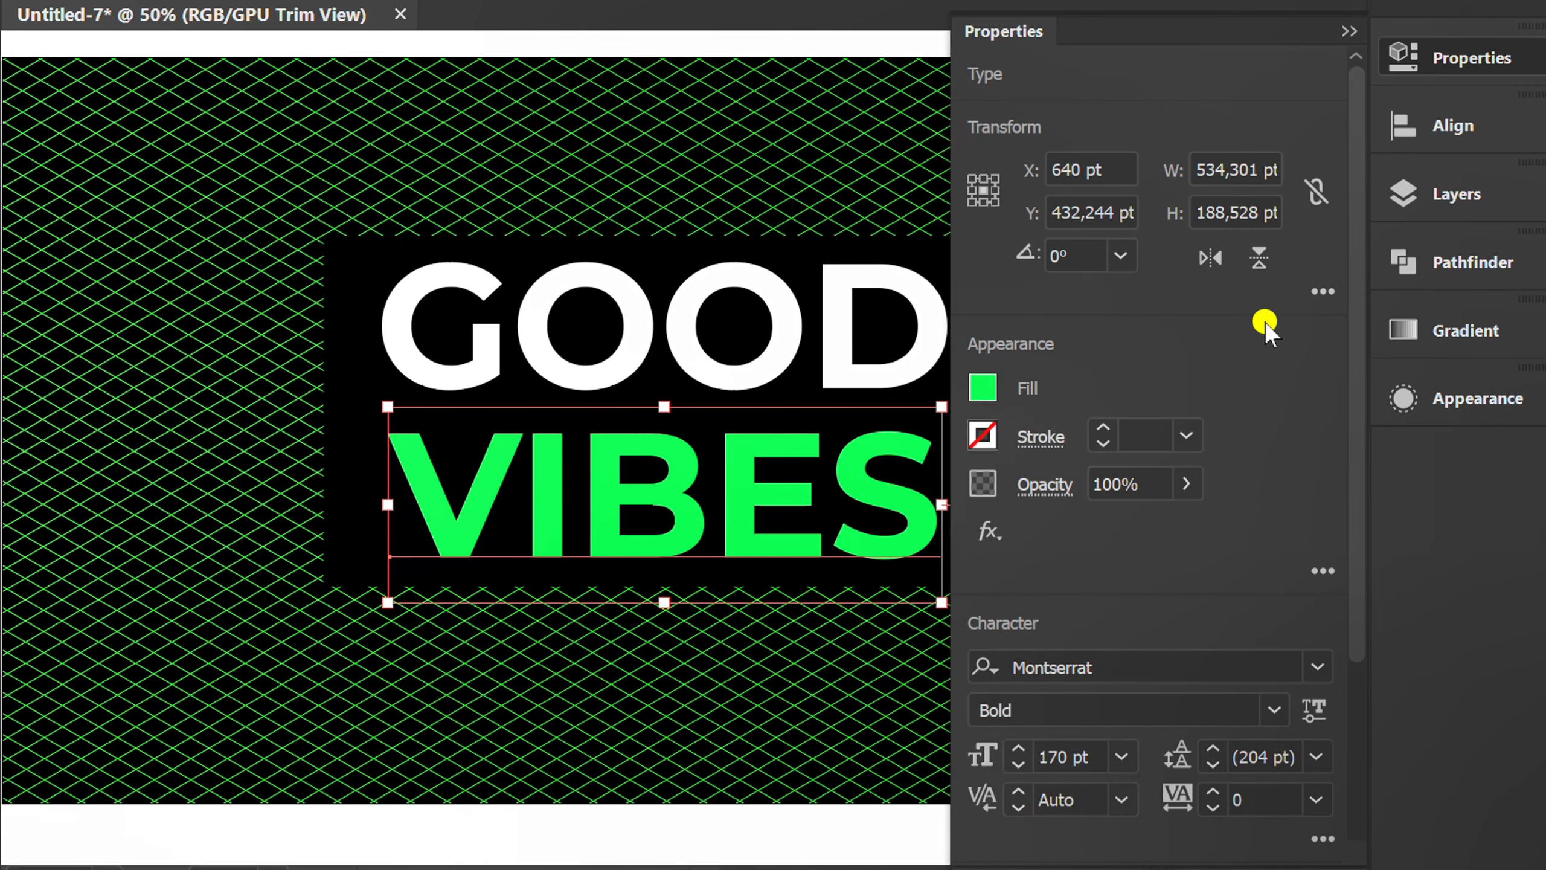
{"action": "left_click", "coordinate": [1349, 30]}
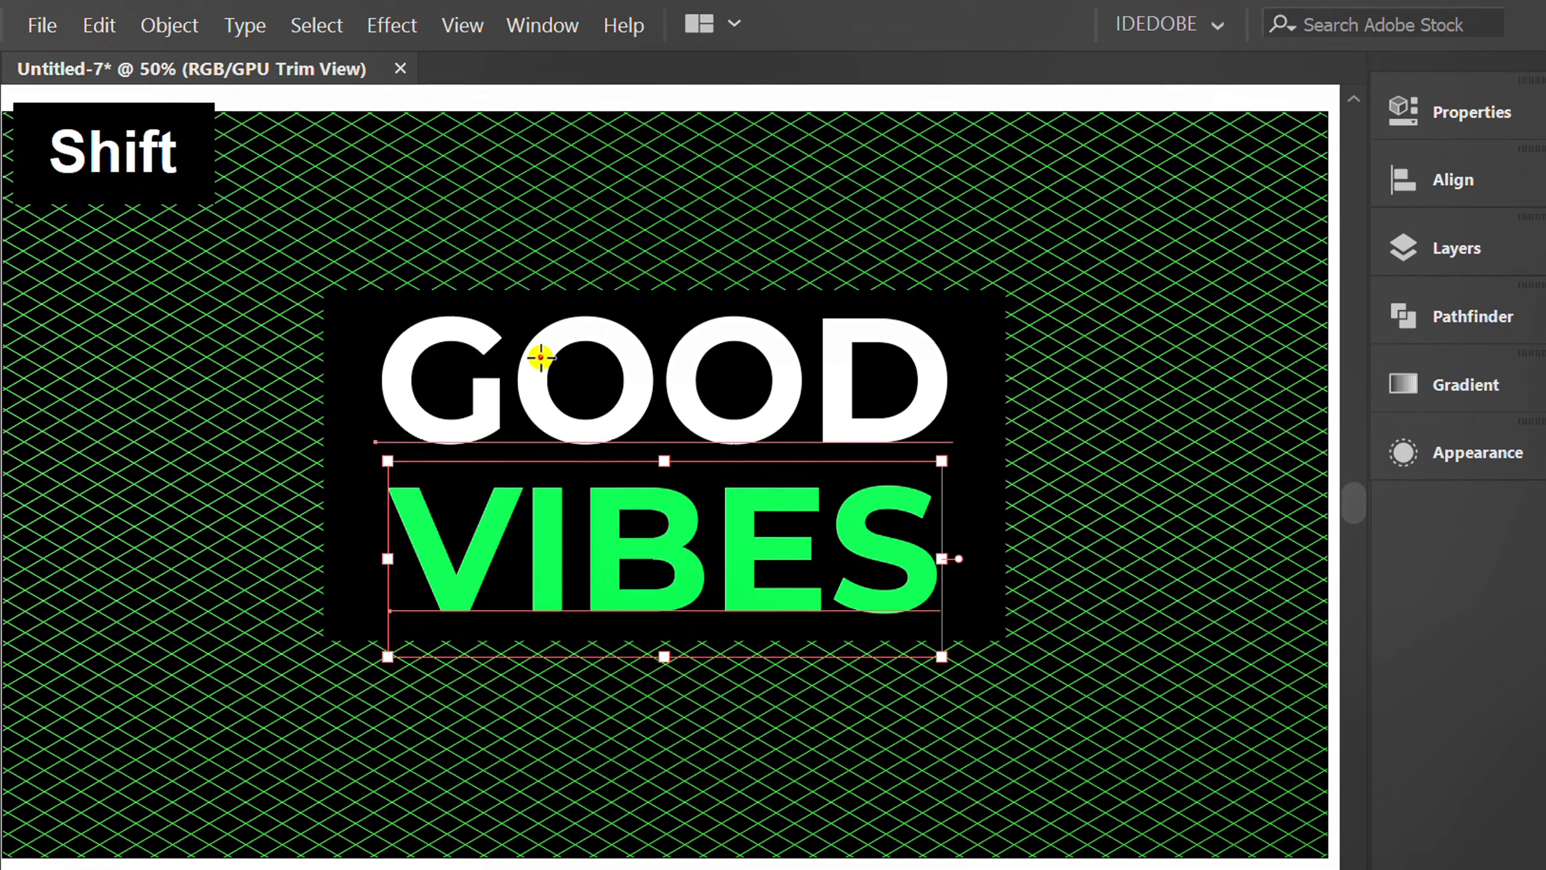
Group the words GOOD and VIBES together.
{"action": "left_click", "coordinate": [539, 299], "text": "shift"}
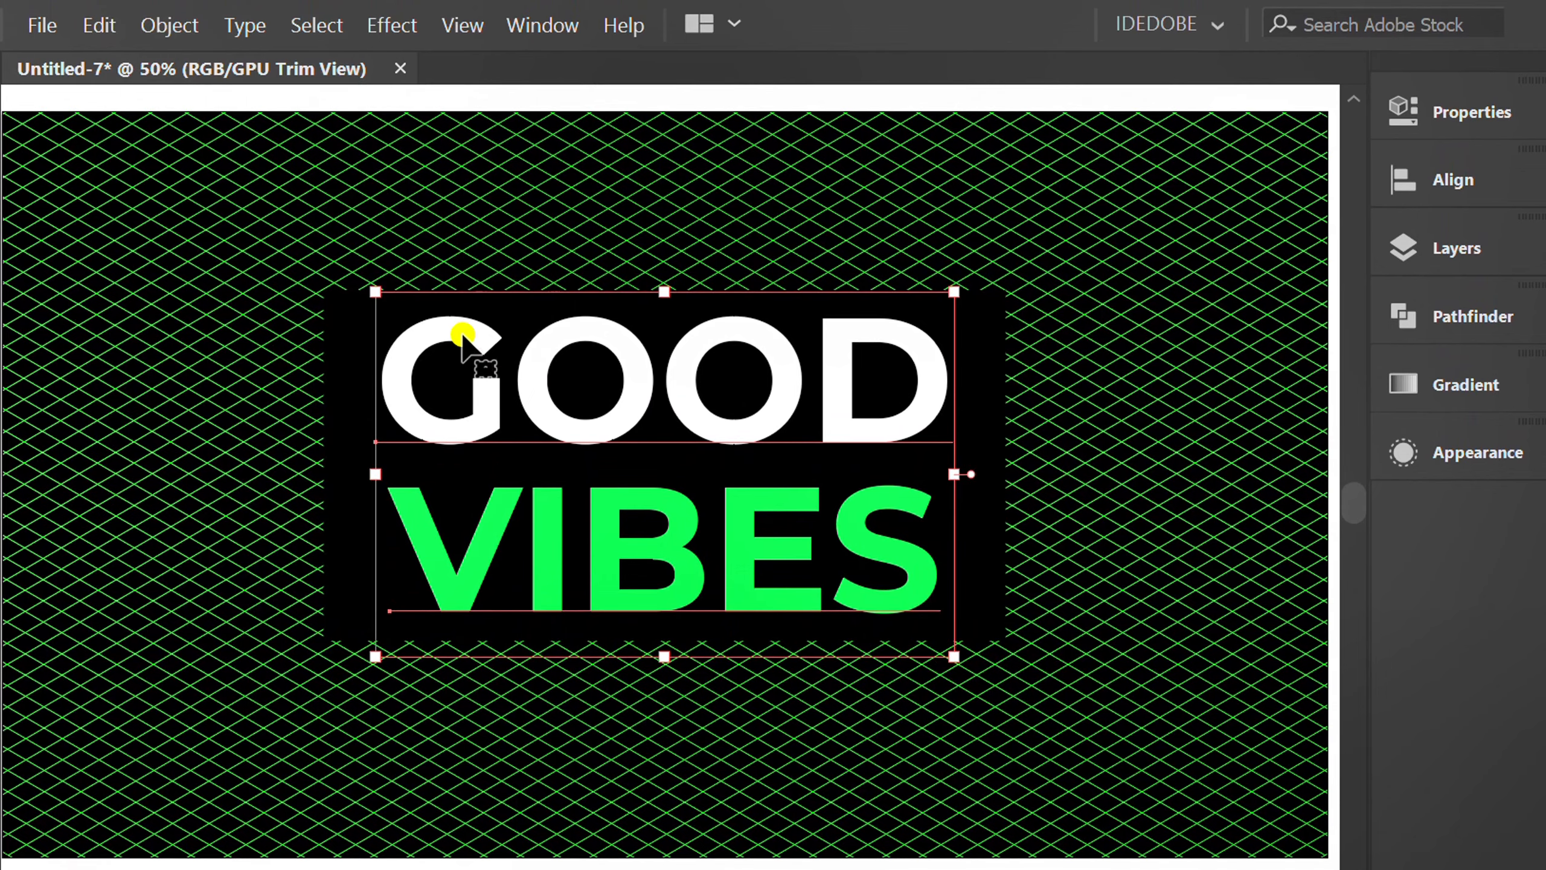
{"action": "left_click", "coordinate": [151, 24]}
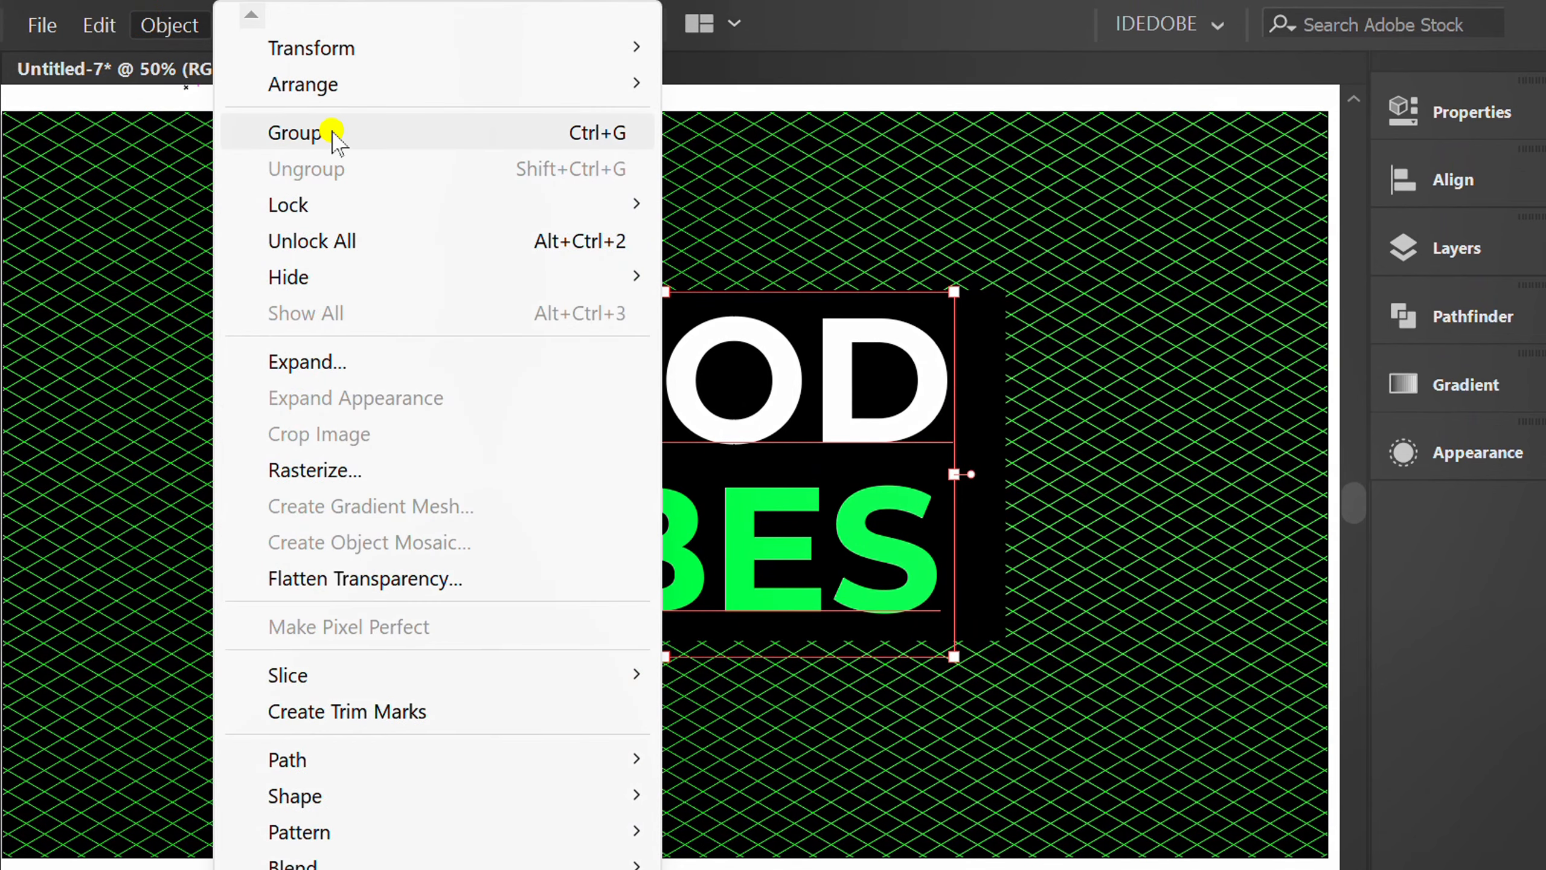
{"action": "left_click", "coordinate": [333, 134]}
{"action": "left_click", "coordinate": [177, 316]}
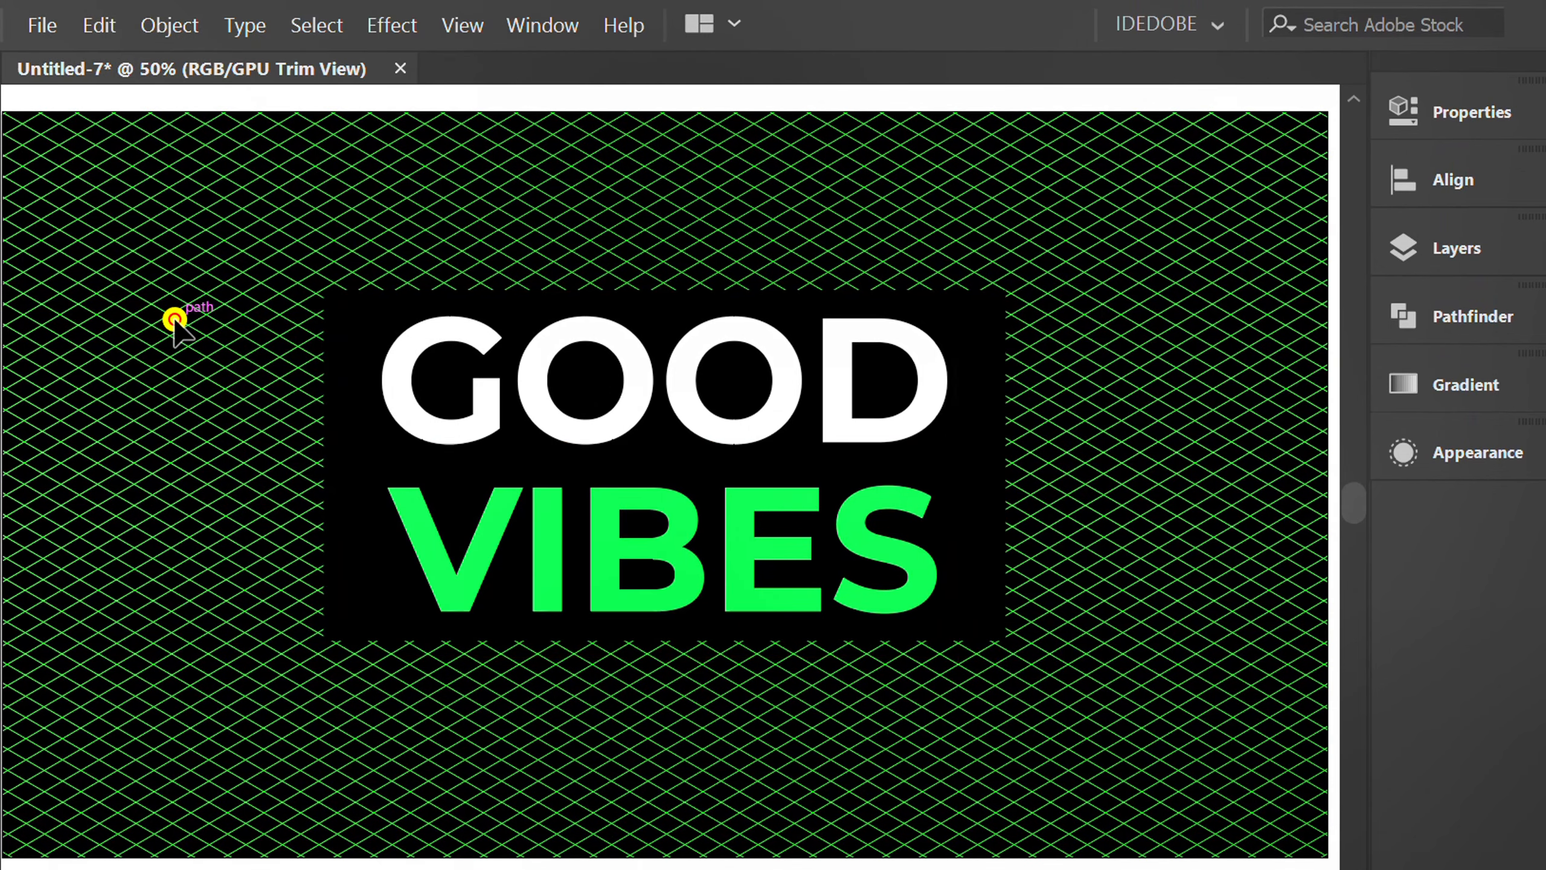
Stretch the black rectangle slightly at its top and bottom edges, and center it and the words on the artboard both ways.
{"action": "left_click", "coordinate": [368, 346]}
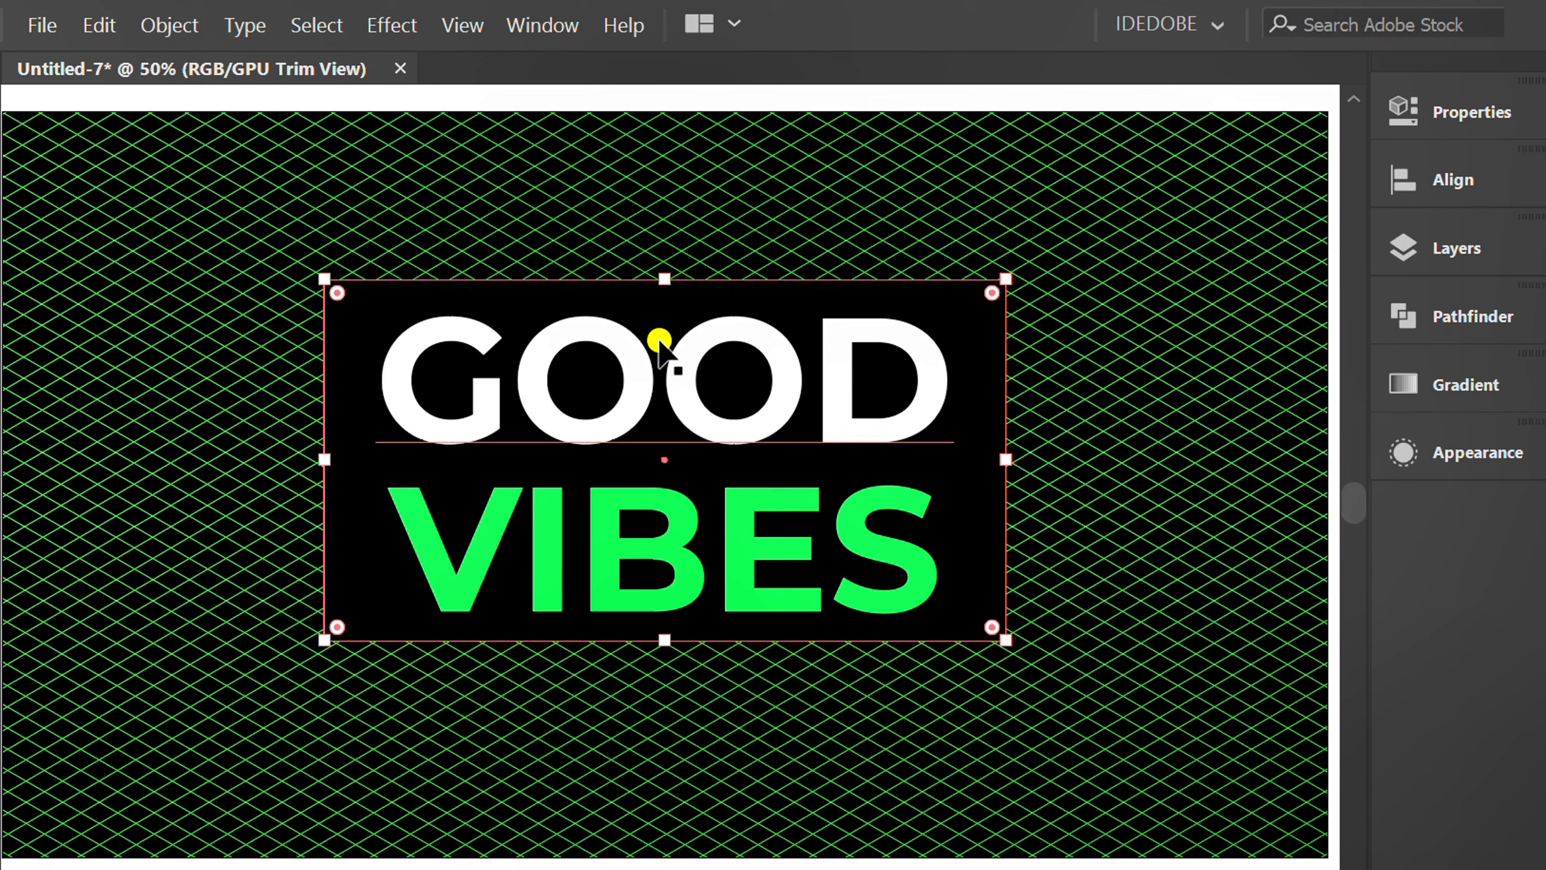
{"action": "left_click_drag", "start_coordinate": [664, 639], "coordinate": [668, 655]}
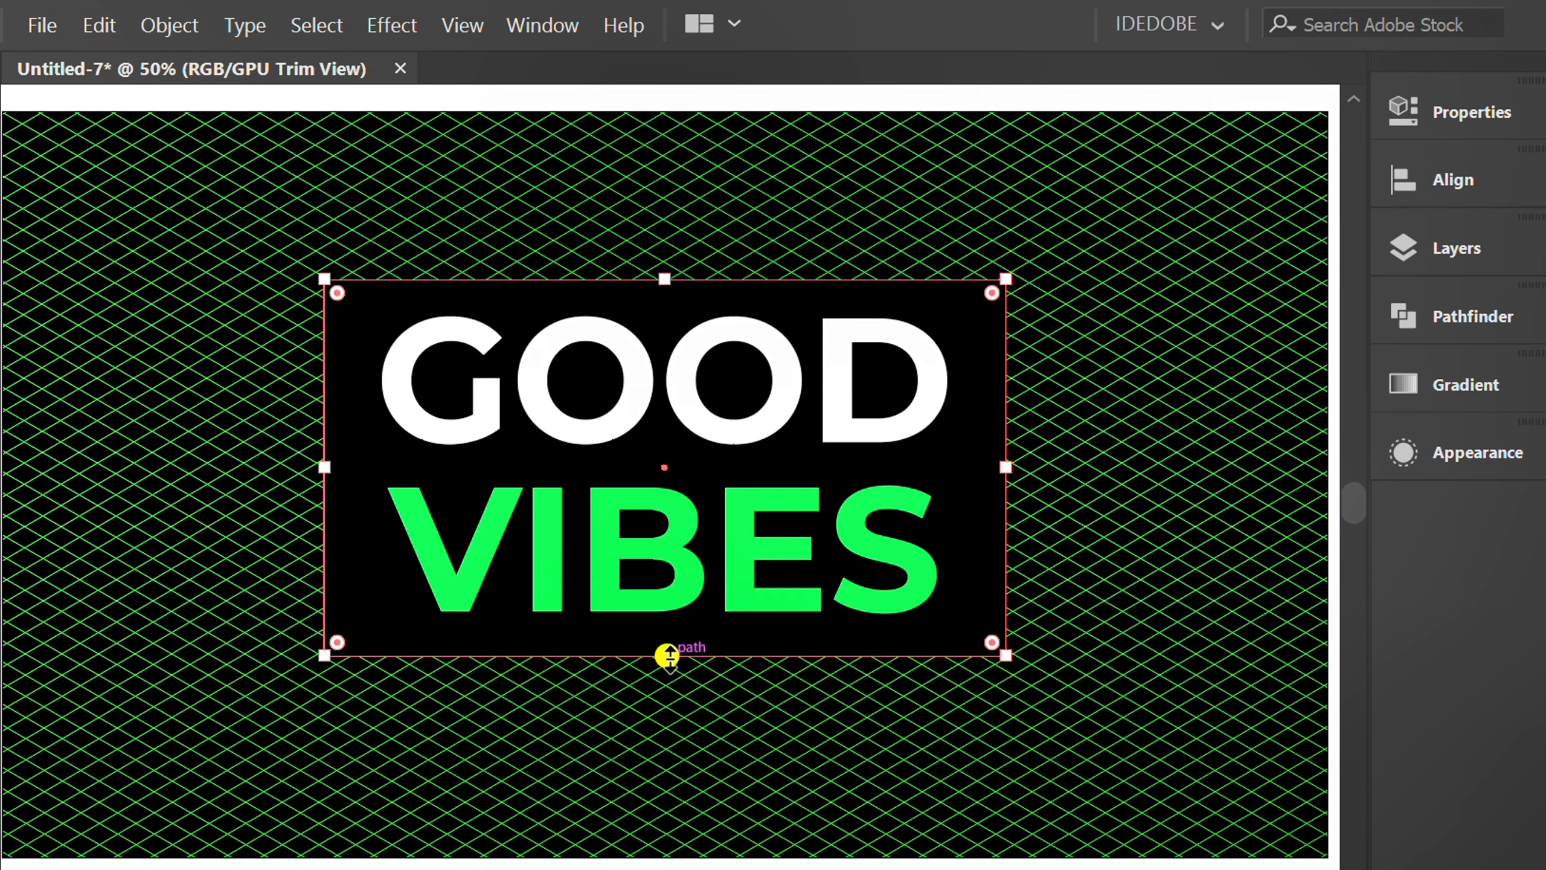
{"action": "left_click_drag", "start_coordinate": [1051, 274], "coordinate": [218, 772]}
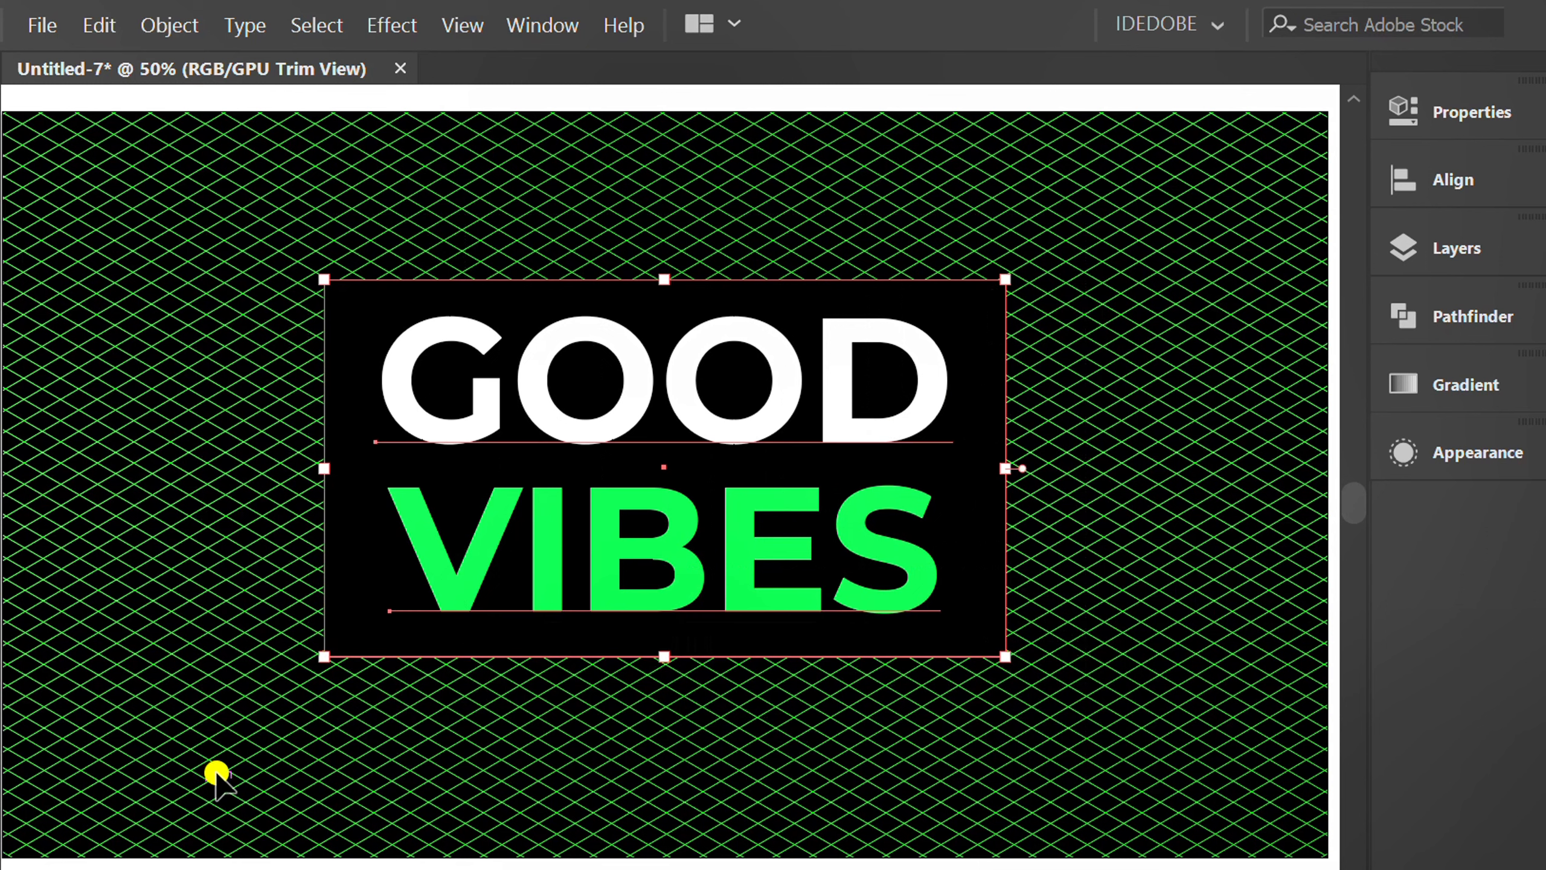
{"action": "left_click", "coordinate": [1436, 181]}
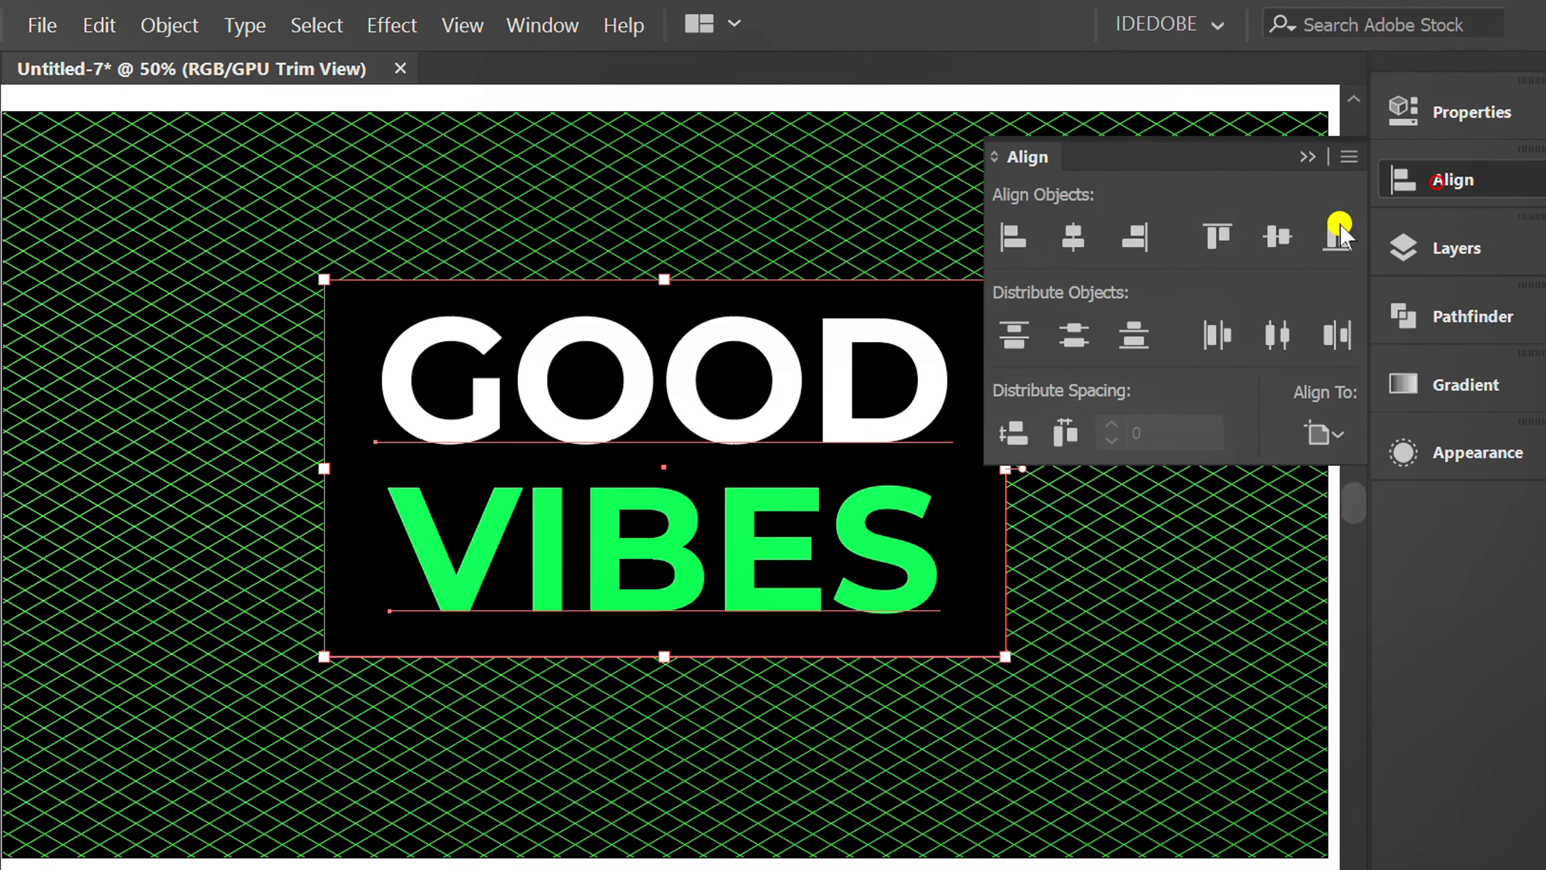
{"action": "left_click", "coordinate": [1074, 242]}
{"action": "left_click", "coordinate": [1278, 236]}
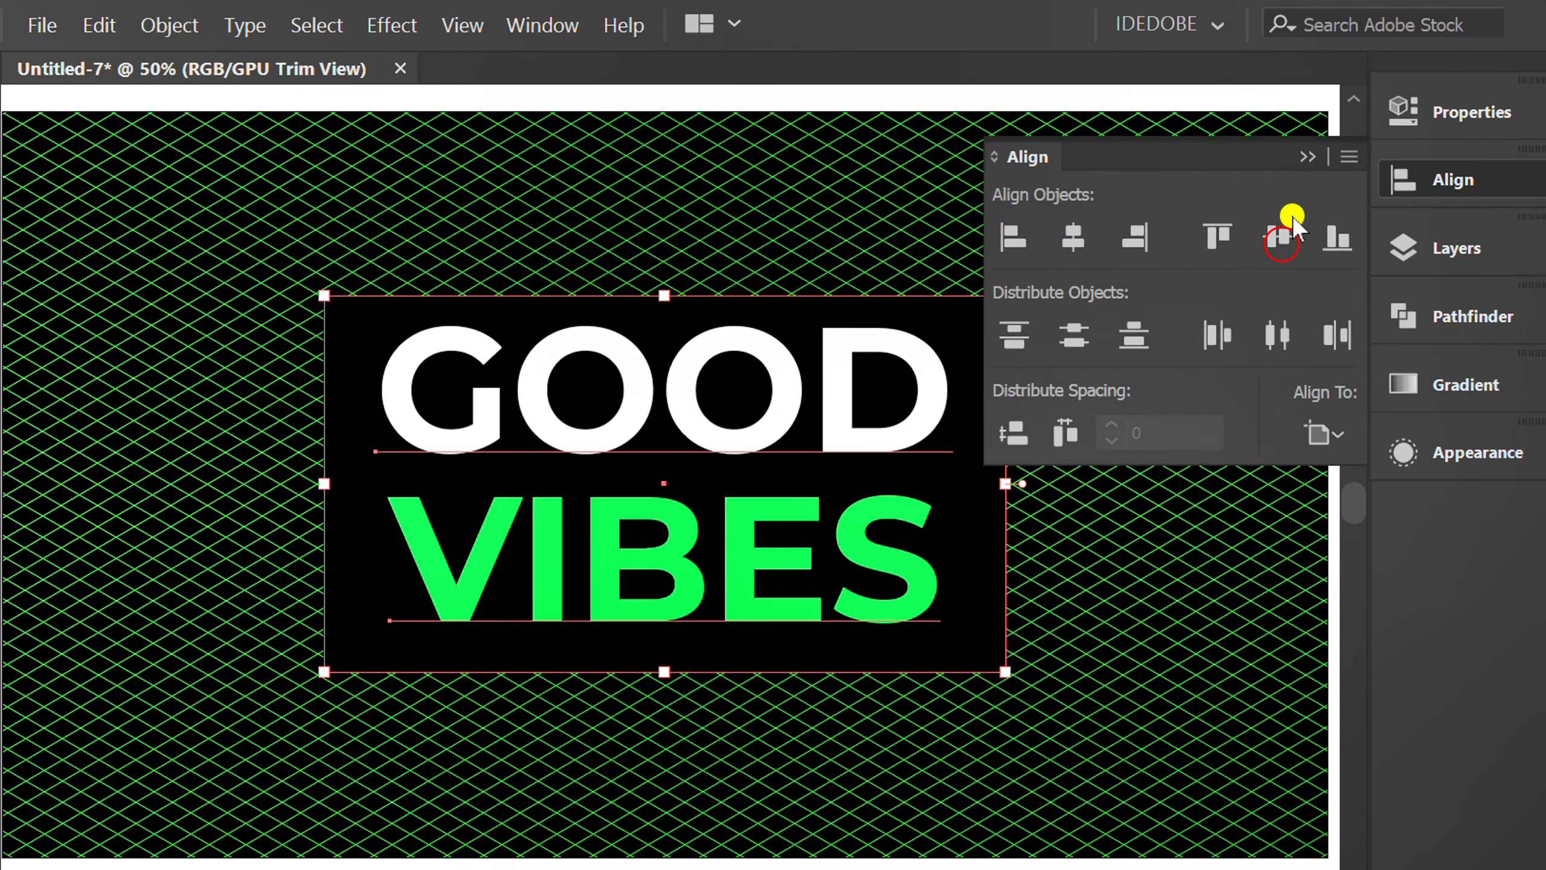
{"action": "left_click", "coordinate": [1303, 157]}
Group the black rectangle with the GOOD VIBES lettering.
{"action": "right_click", "coordinate": [570, 428]}
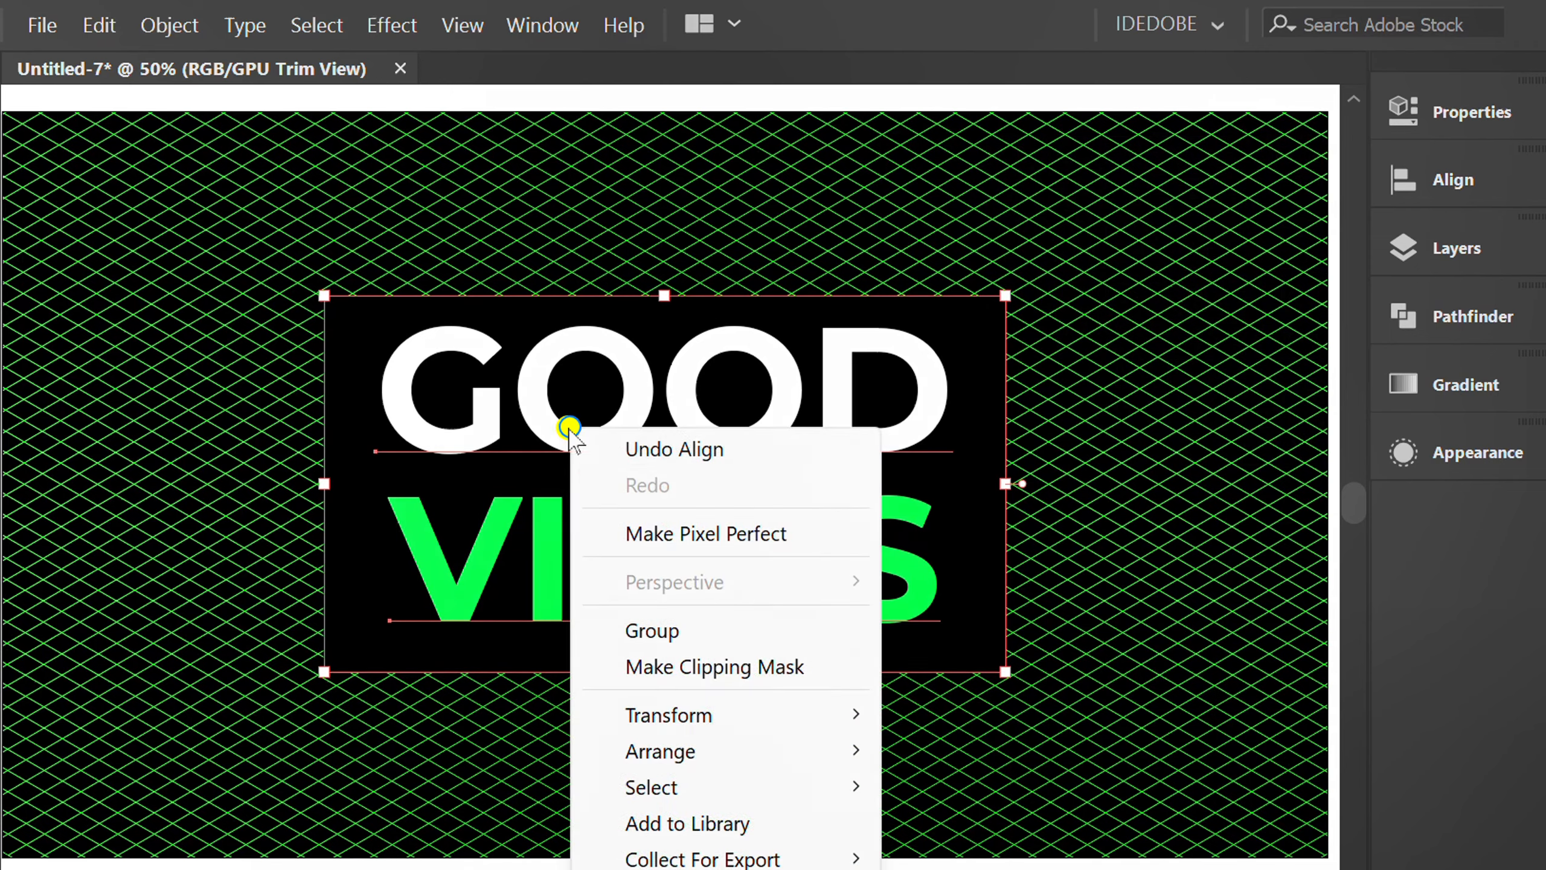
{"action": "left_click", "coordinate": [725, 631]}
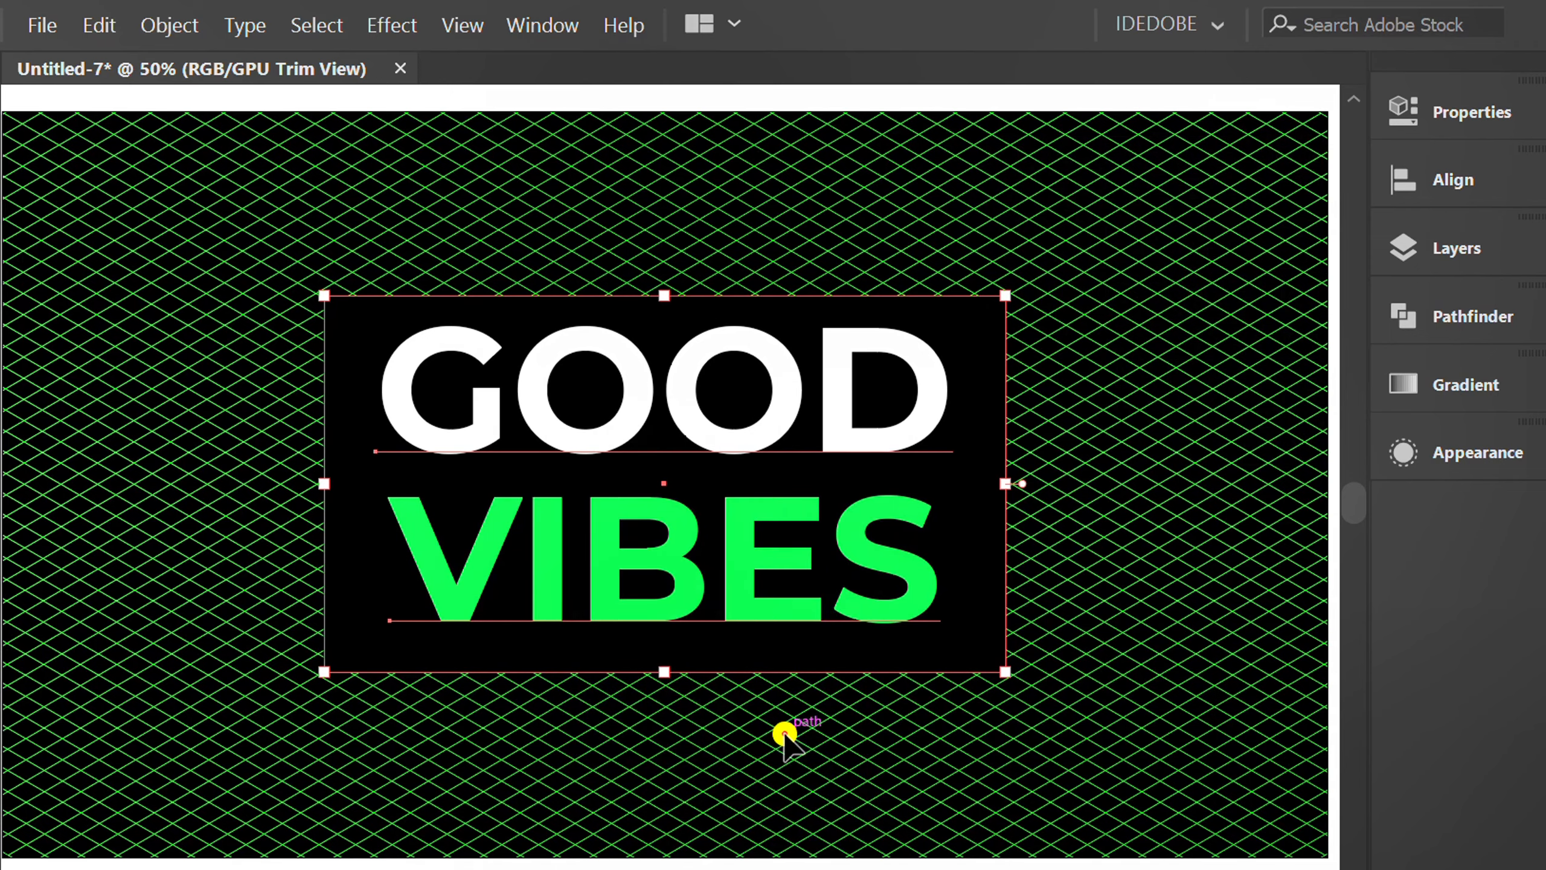
{"action": "left_click", "coordinate": [784, 730]}
Start a 3D Rotate effect on the lettering group with the preview on and the Isometric Top position.
{"action": "key", "text": "ctrl+minus"}
{"action": "key", "text": "space"}
{"action": "left_click_drag", "start_coordinate": [1065, 684], "coordinate": [767, 639]}
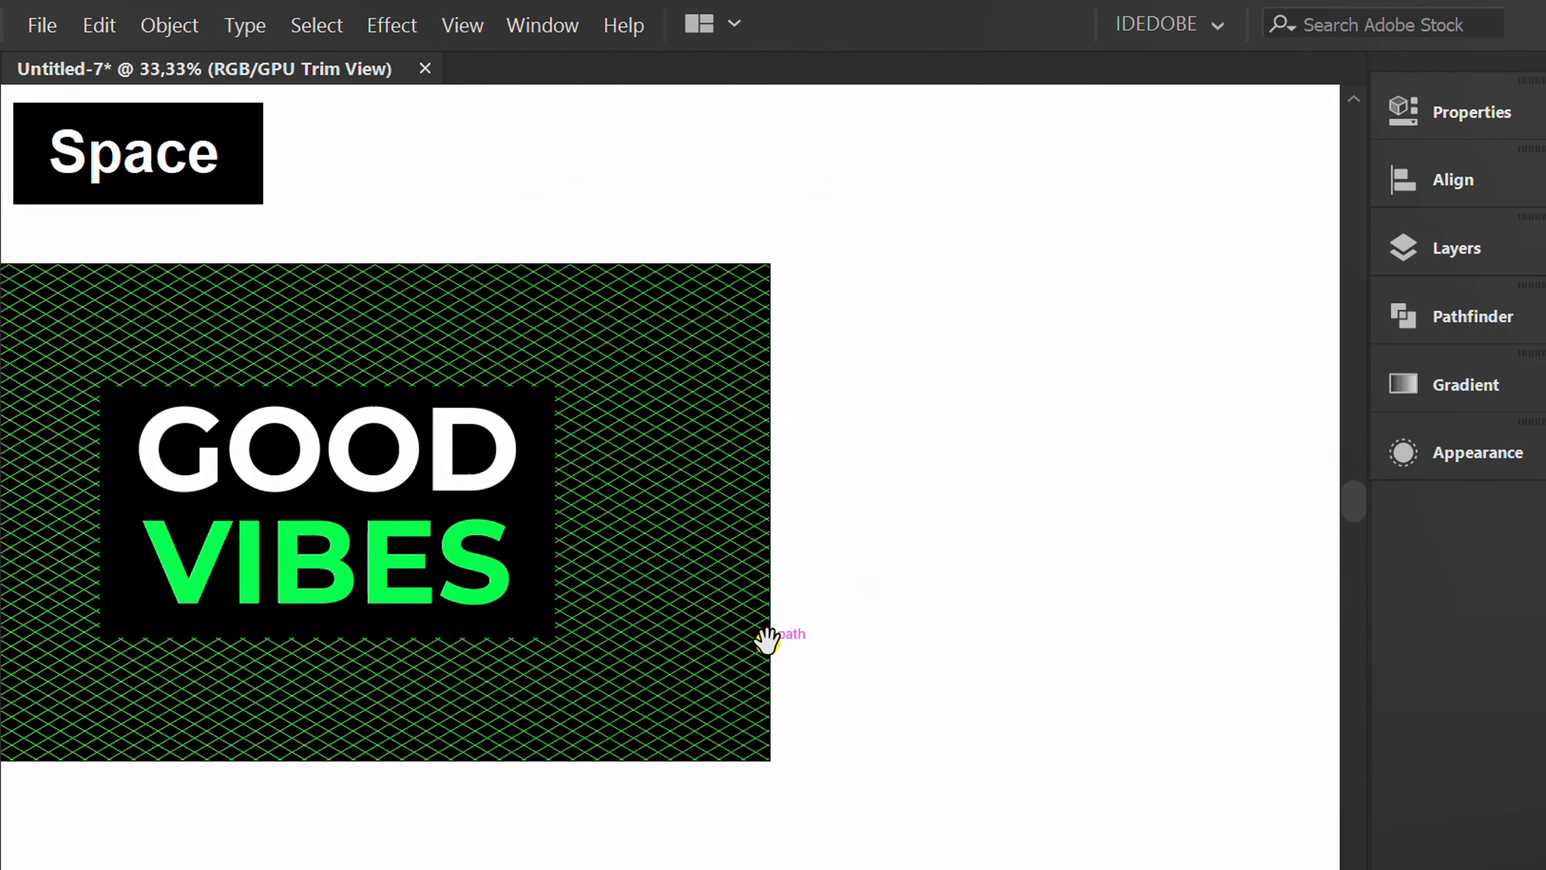
{"action": "left_click", "coordinate": [213, 614]}
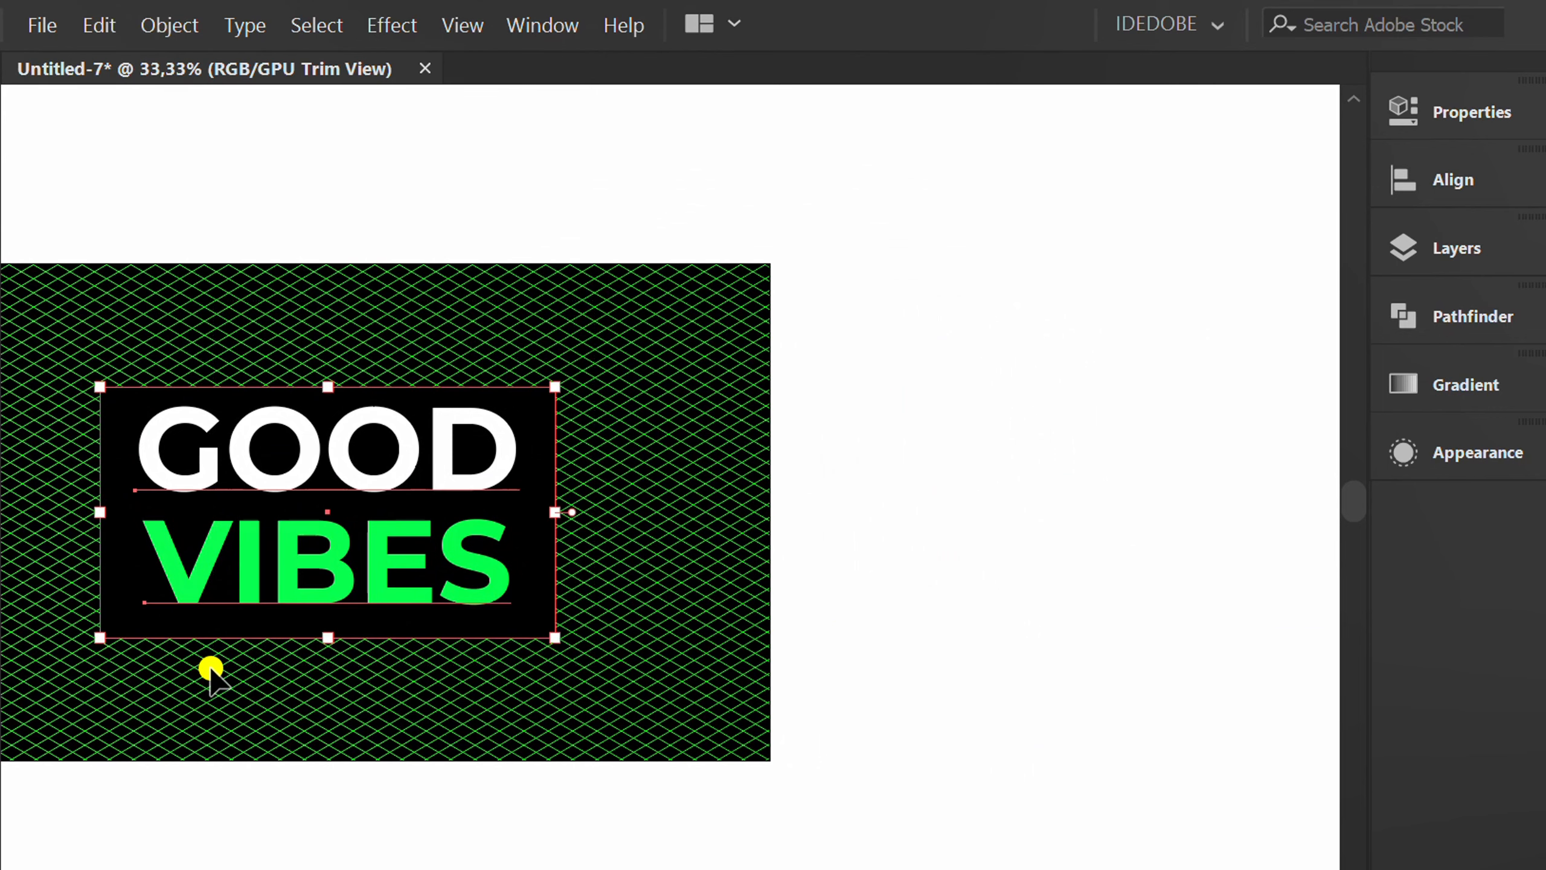
{"action": "left_click", "coordinate": [395, 27]}
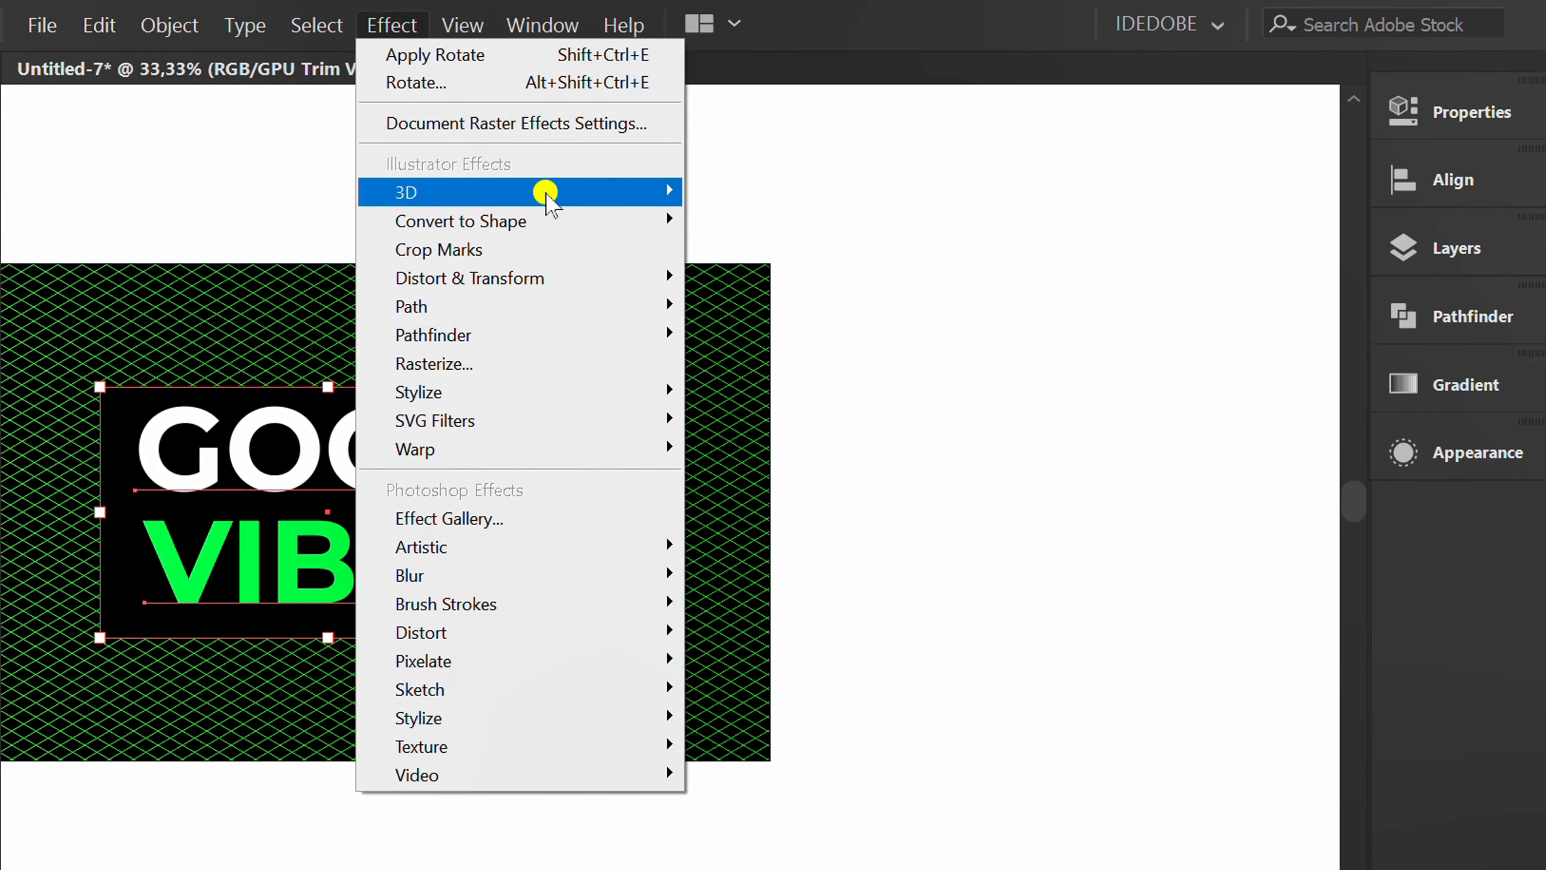
{"action": "mouse_move", "coordinate": [546, 195]}
{"action": "left_click", "coordinate": [779, 273]}
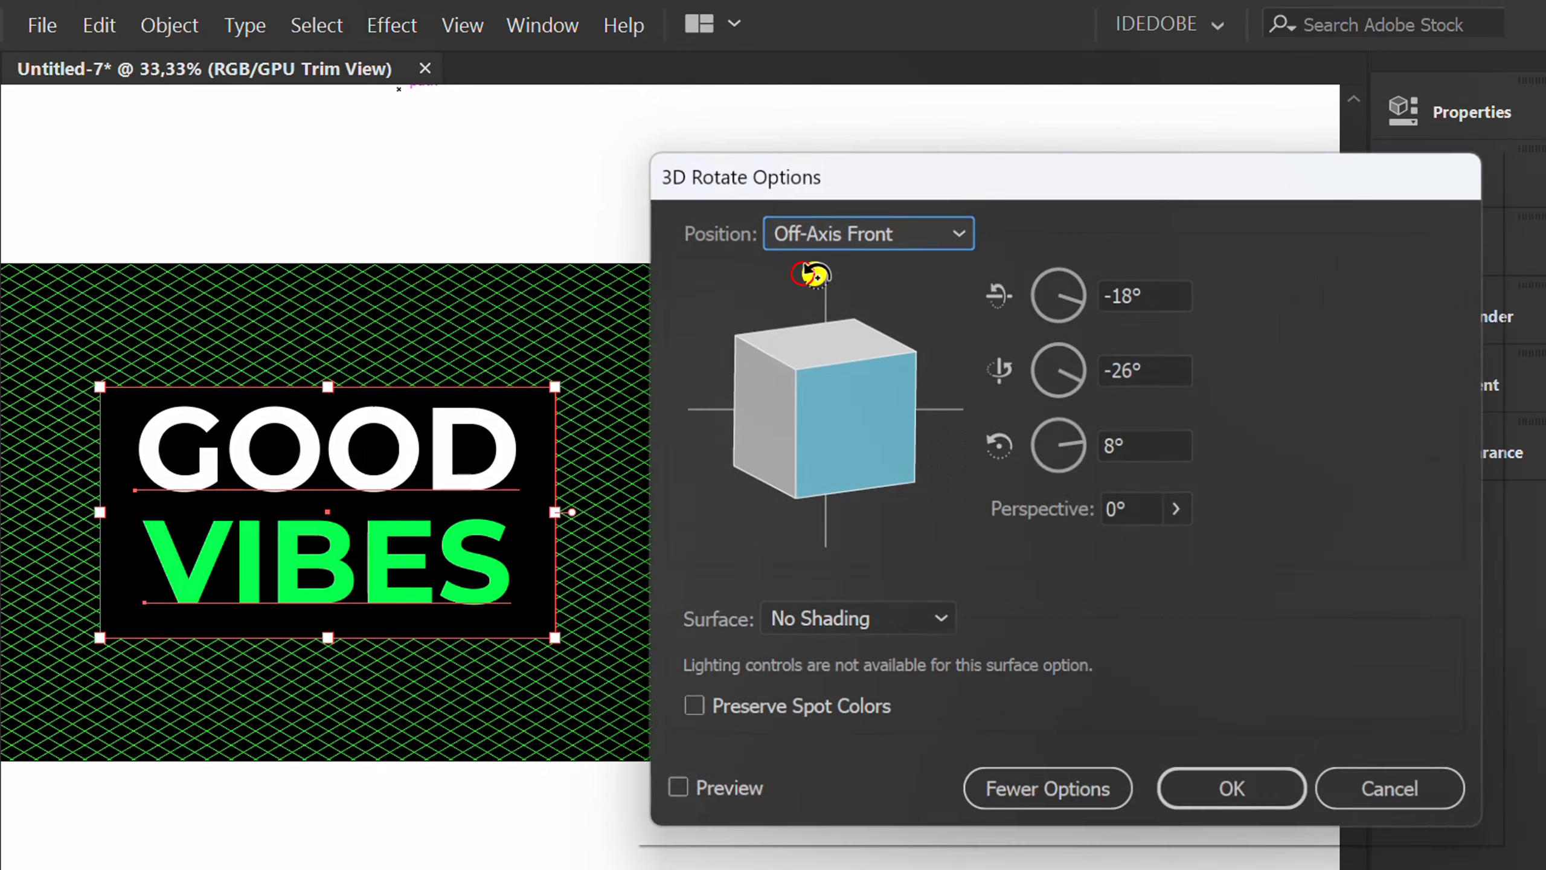
{"action": "left_click_drag", "start_coordinate": [1001, 182], "coordinate": [945, 163]}
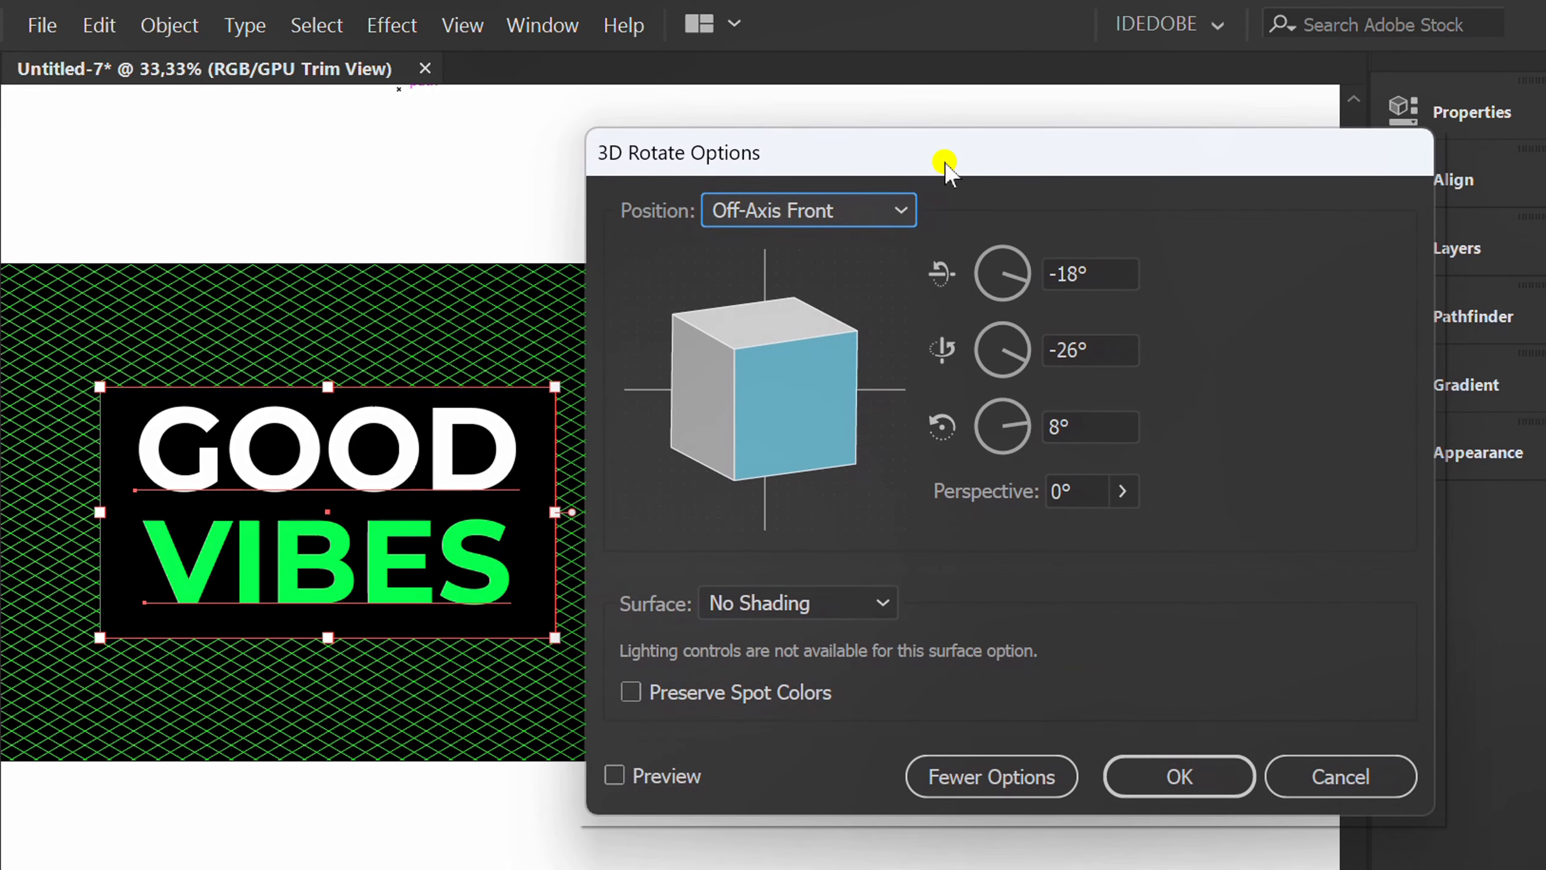
{"action": "left_click", "coordinate": [633, 776]}
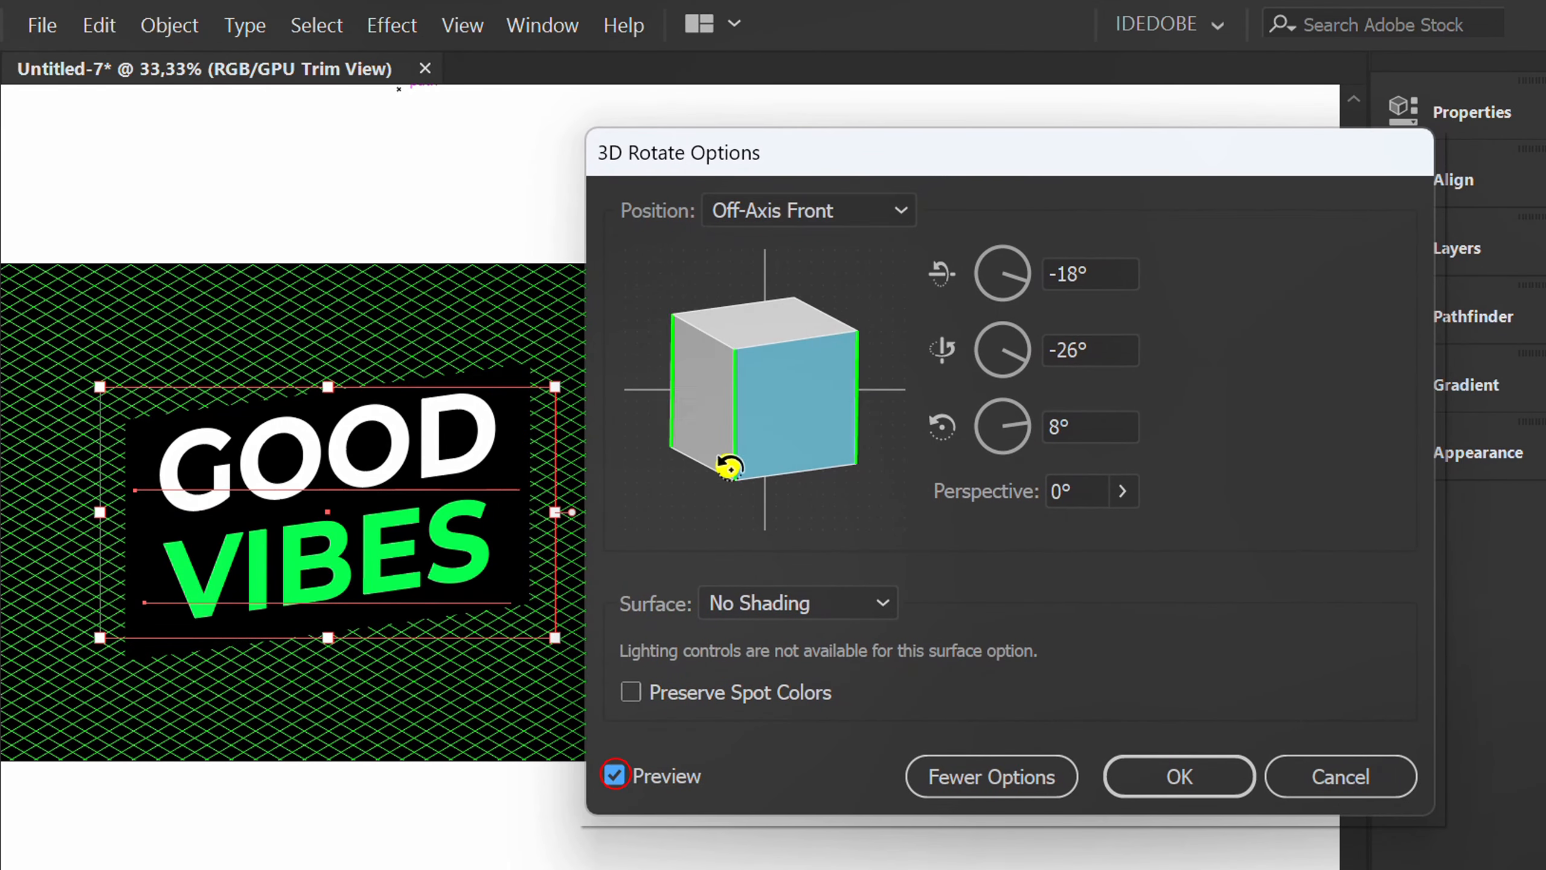
{"action": "left_click", "coordinate": [821, 213]}
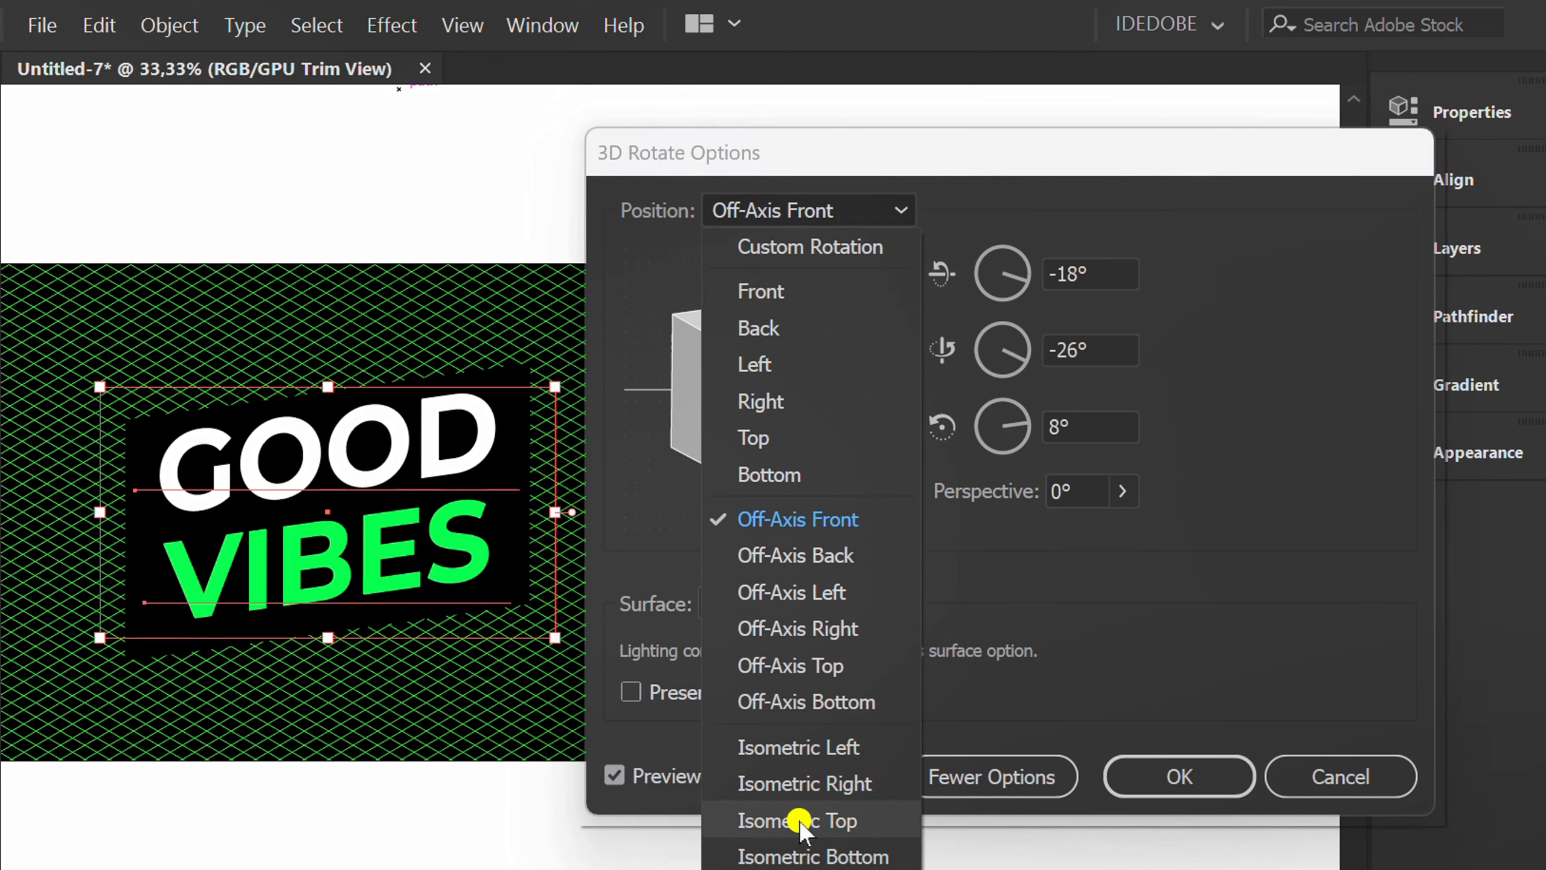
{"action": "left_click", "coordinate": [826, 819]}
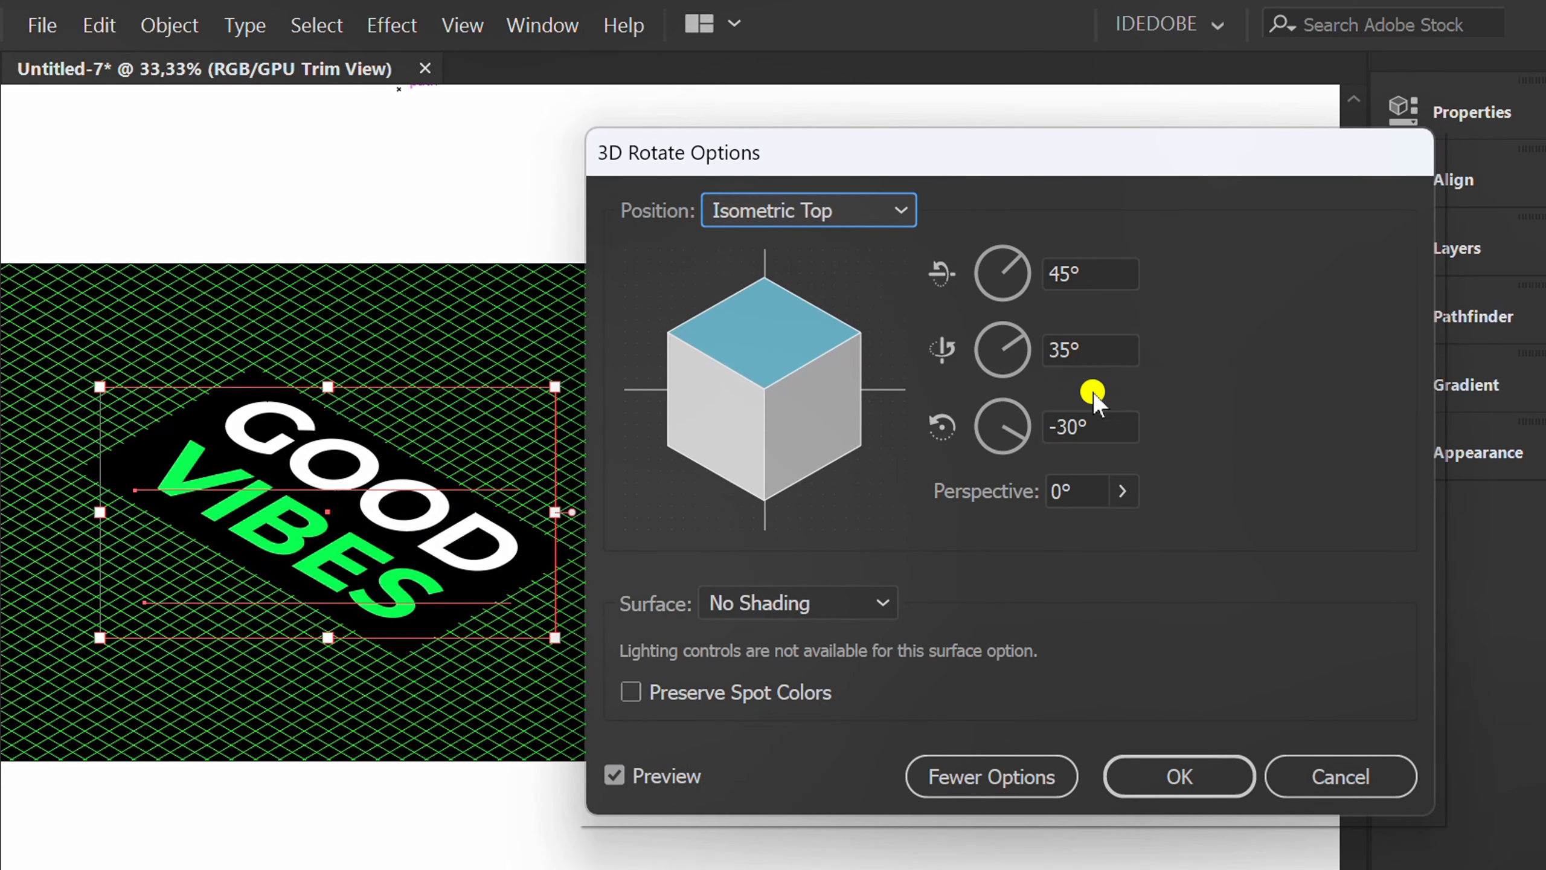
Set the lettering's rotation to -35° around the vertical axis and 30° around the depth axis, and apply the 3D Rotate effect.
{"action": "left_click", "coordinate": [1058, 428]}
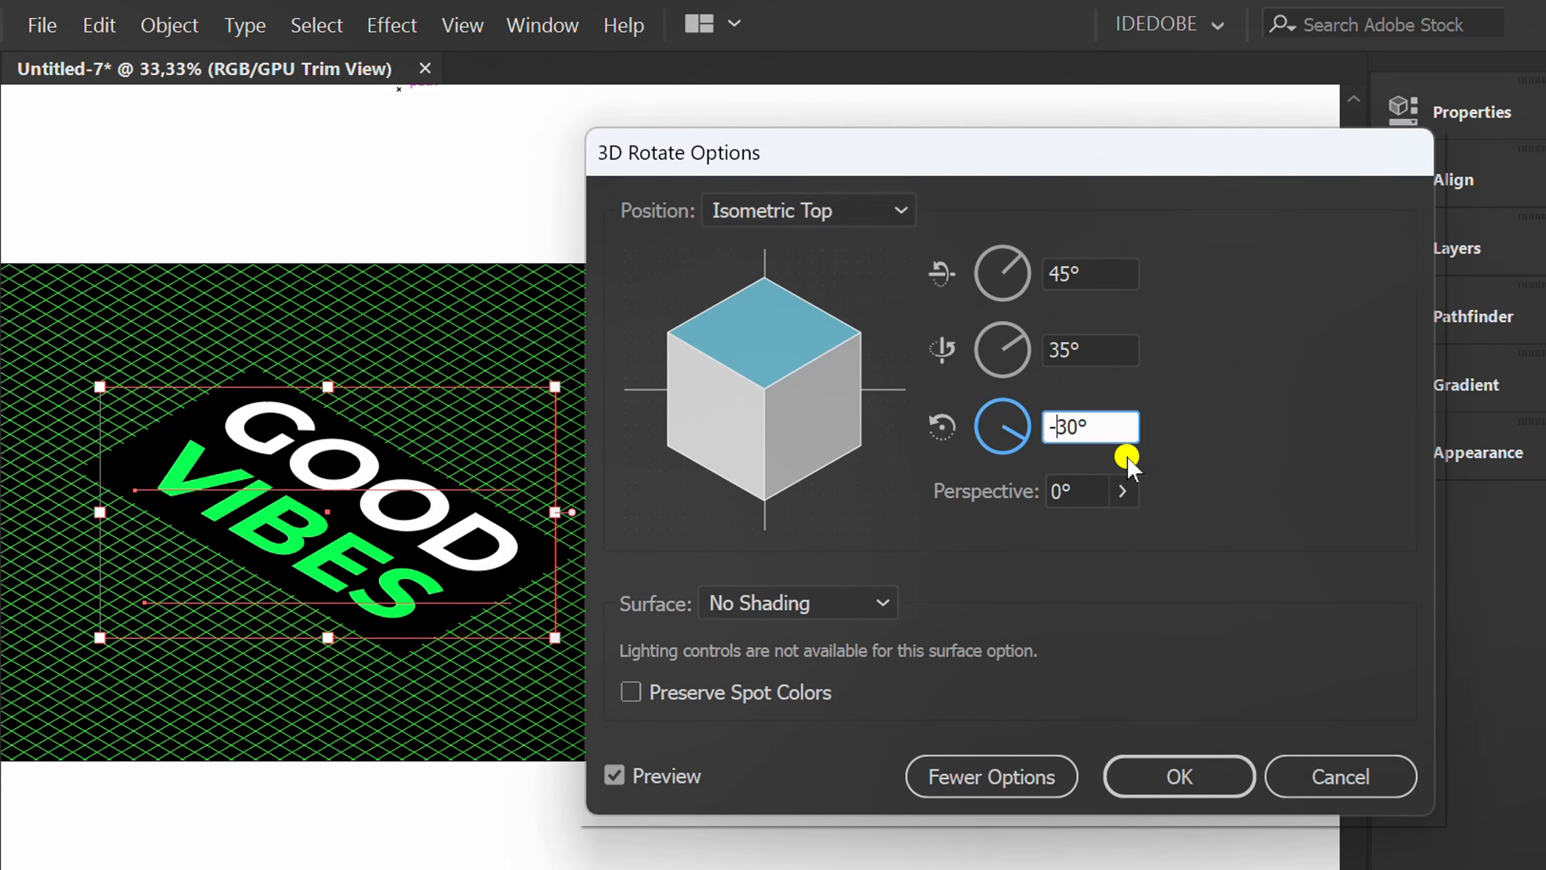
{"action": "key", "text": "BackSpace"}
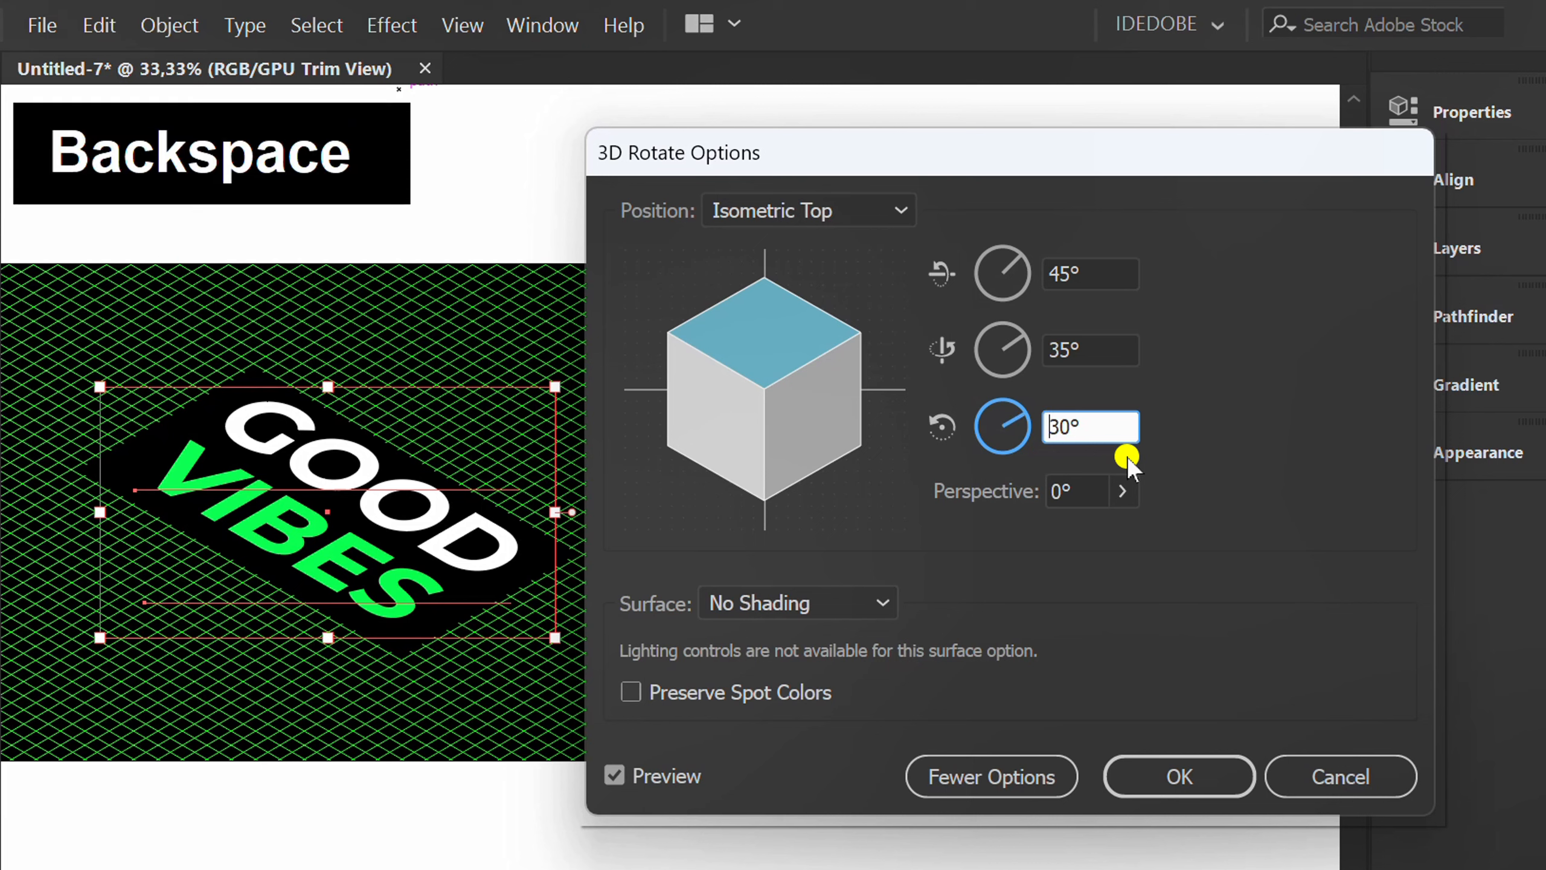
{"action": "left_click", "coordinate": [1053, 348]}
{"action": "type", "text": "-"}
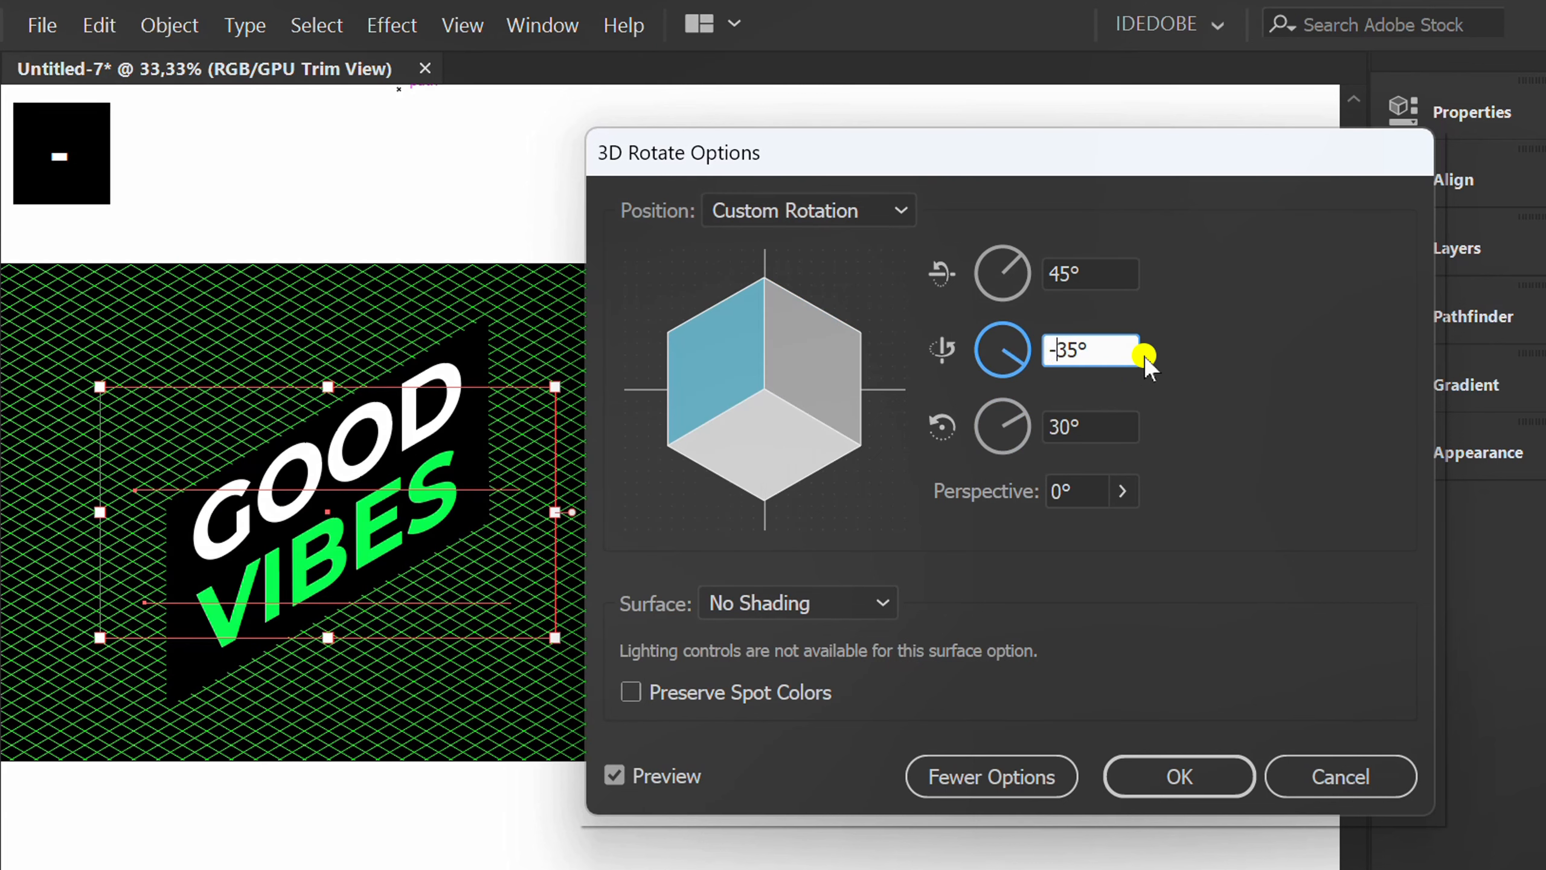
{"action": "left_click", "coordinate": [1100, 428]}
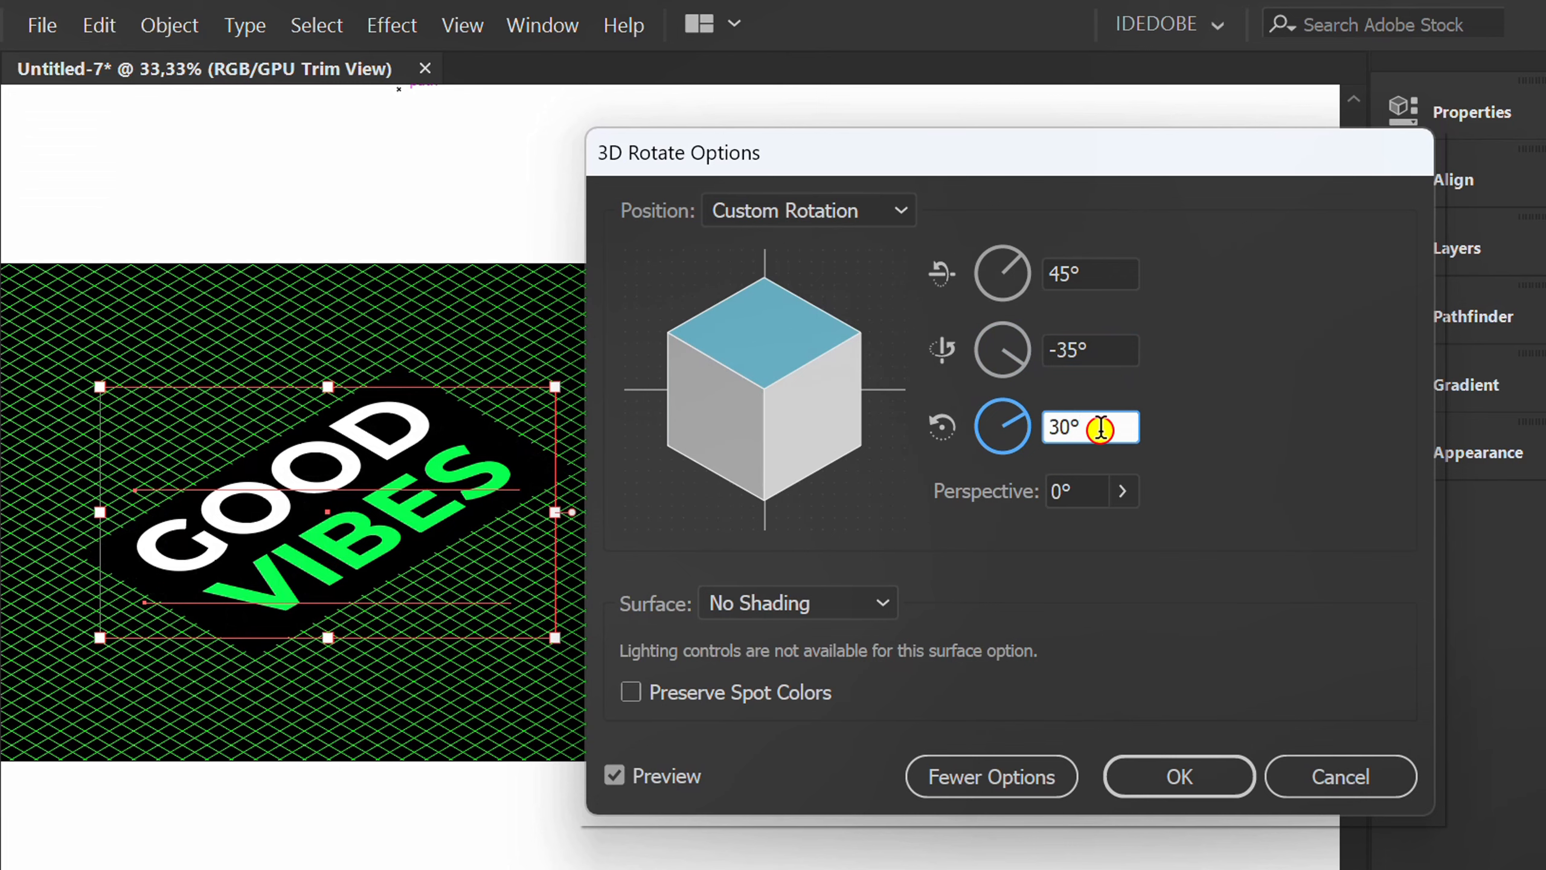
{"action": "left_click", "coordinate": [1190, 776]}
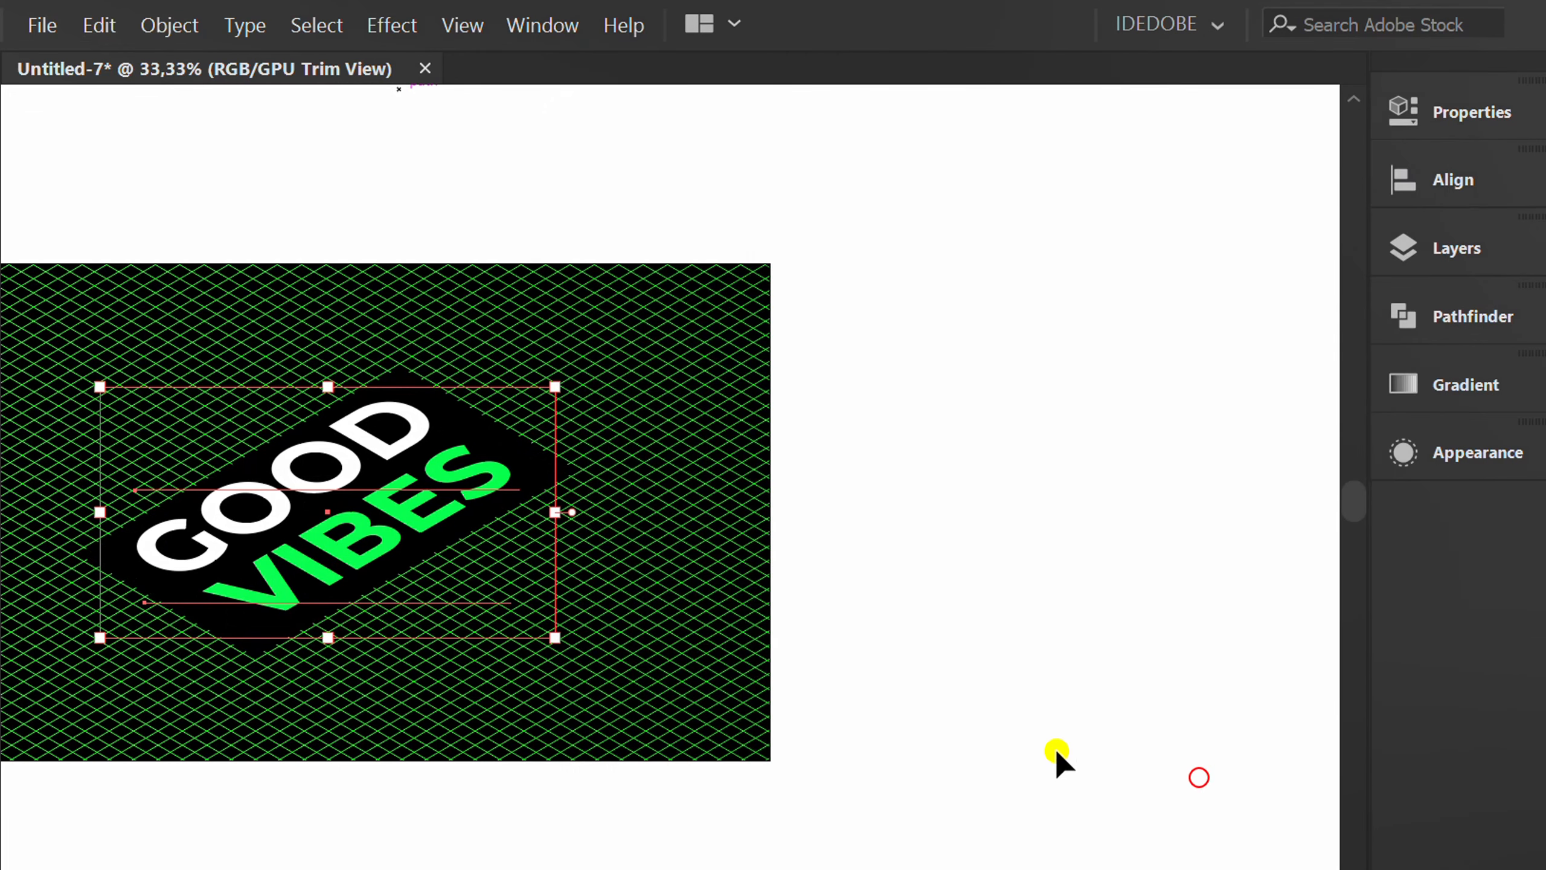
{"action": "left_click", "coordinate": [326, 849]}
Draw a 1280 × 720 pt rectangle covering the whole artboard, over the lettering and grid.
{"action": "left_click_drag", "start_coordinate": [303, 839], "coordinate": [604, 839]}
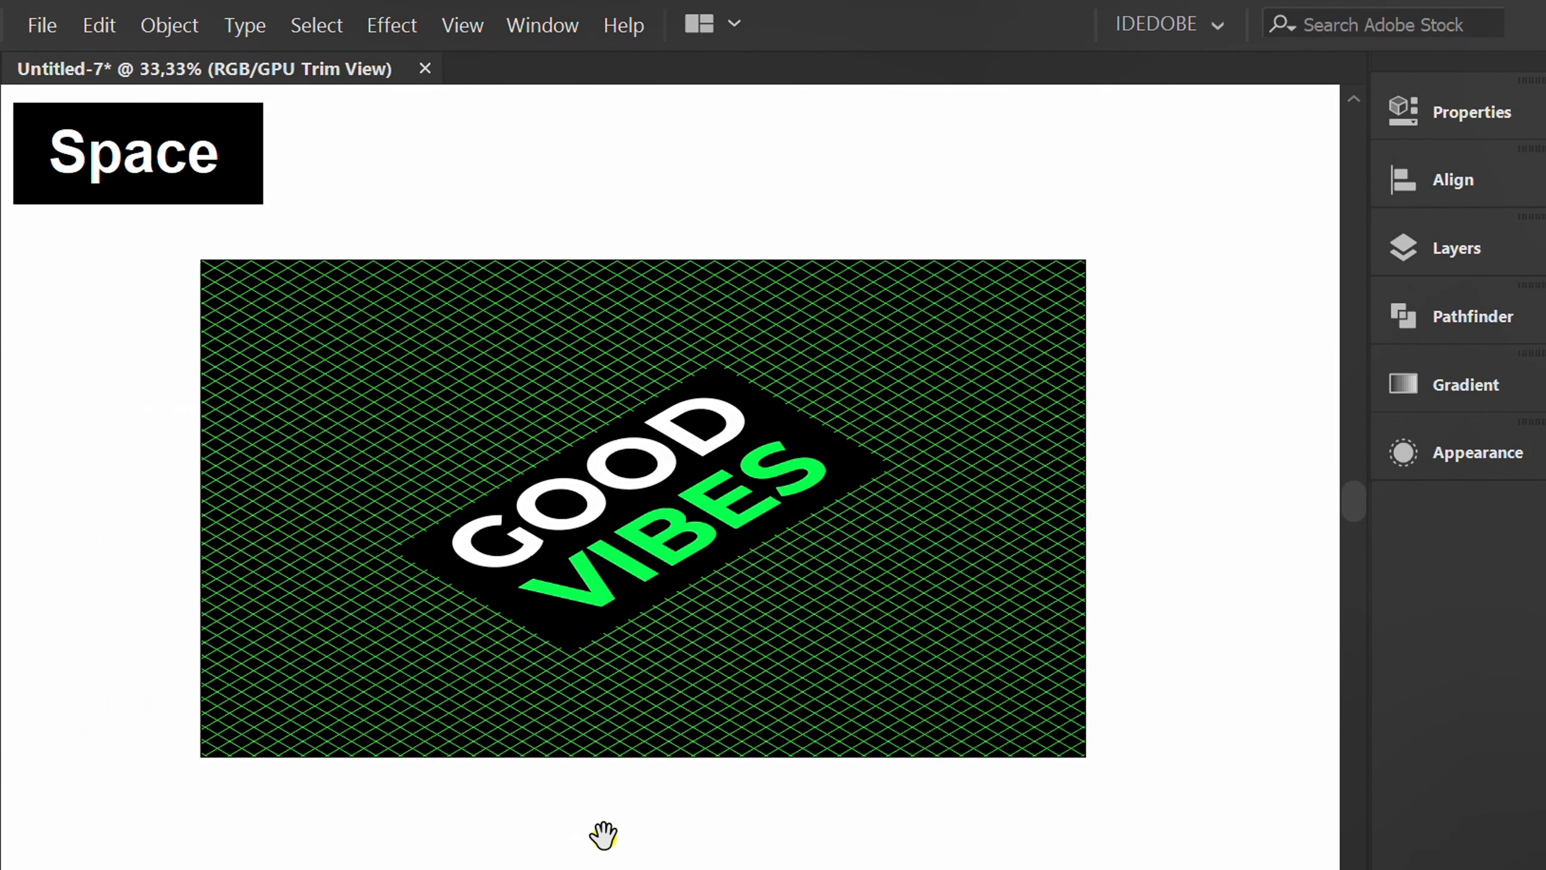
{"action": "key", "text": "m"}
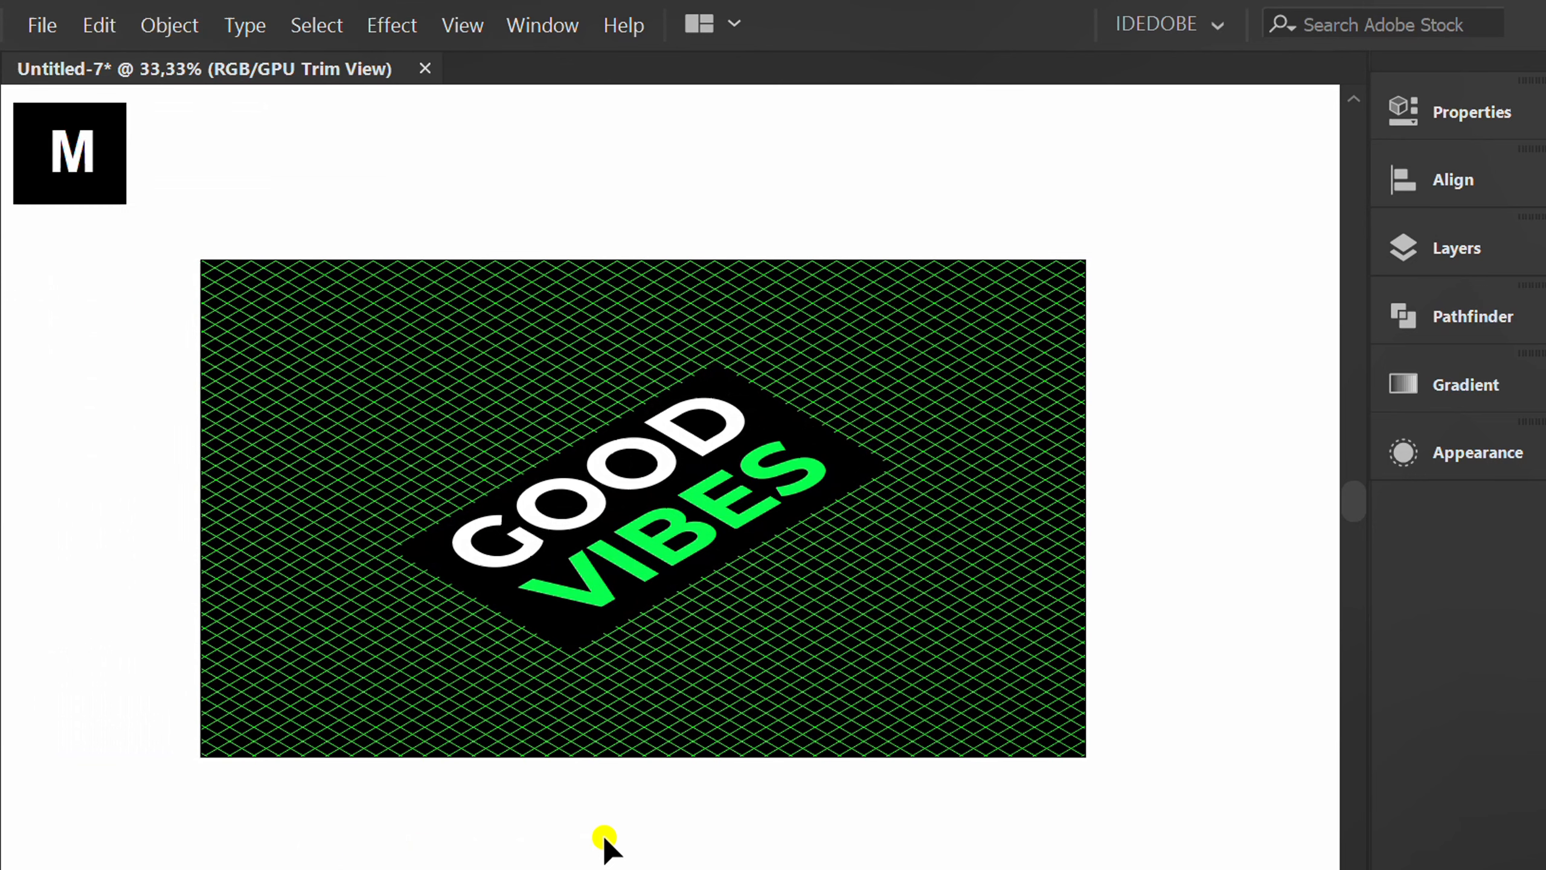
{"action": "left_click_drag", "start_coordinate": [203, 259], "coordinate": [1085, 755]}
Fill the artboard-sized rectangle with a radial gradient from white at the center to pure black at the outer stop.
{"action": "left_click", "coordinate": [1426, 387]}
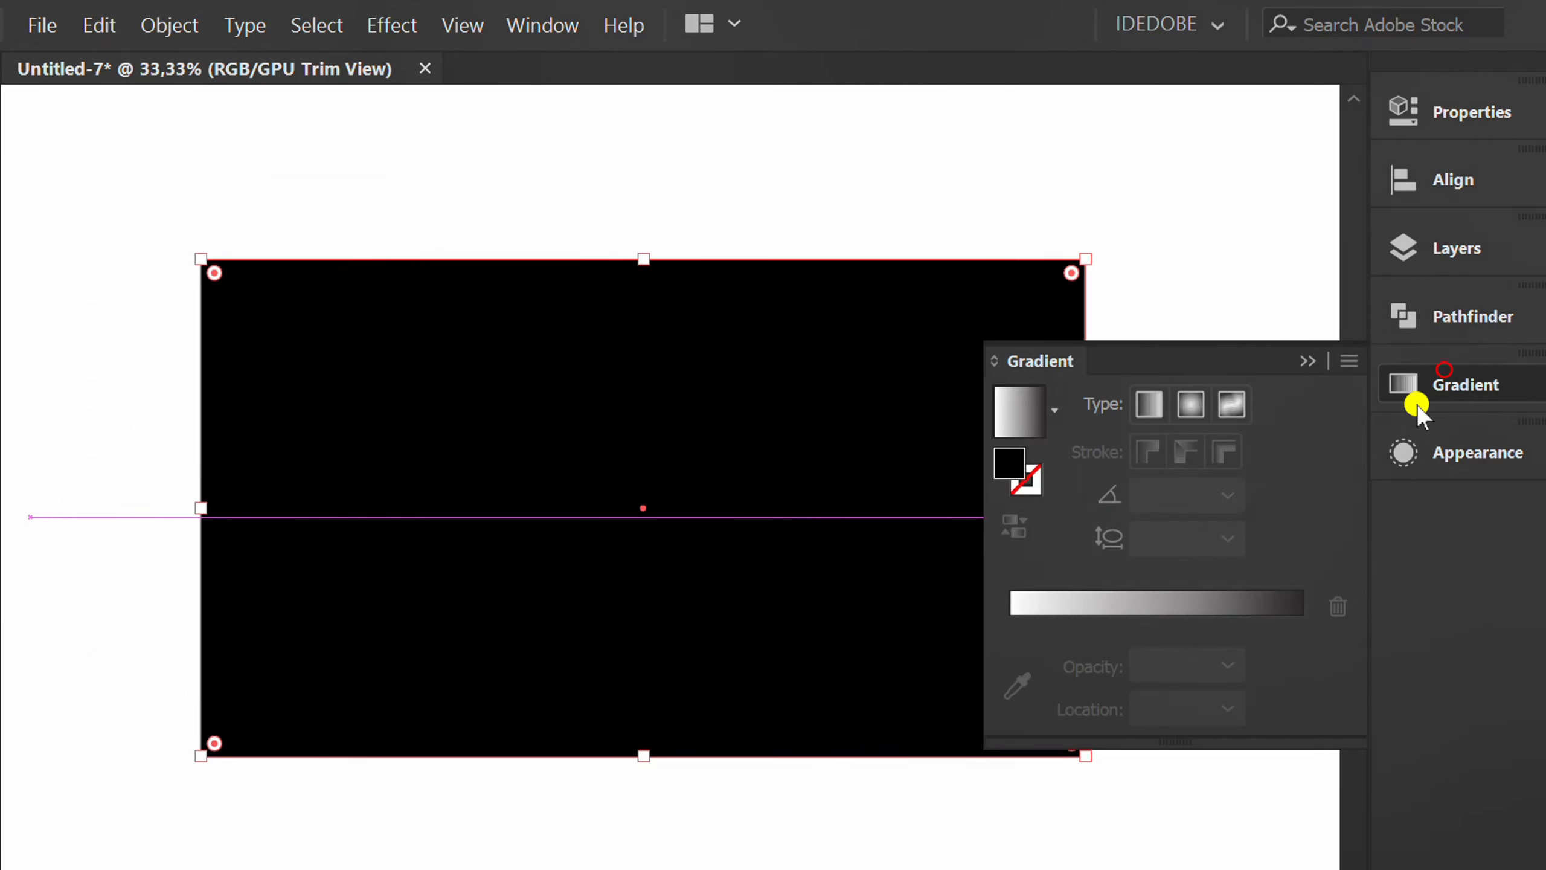
{"action": "left_click", "coordinate": [1013, 425]}
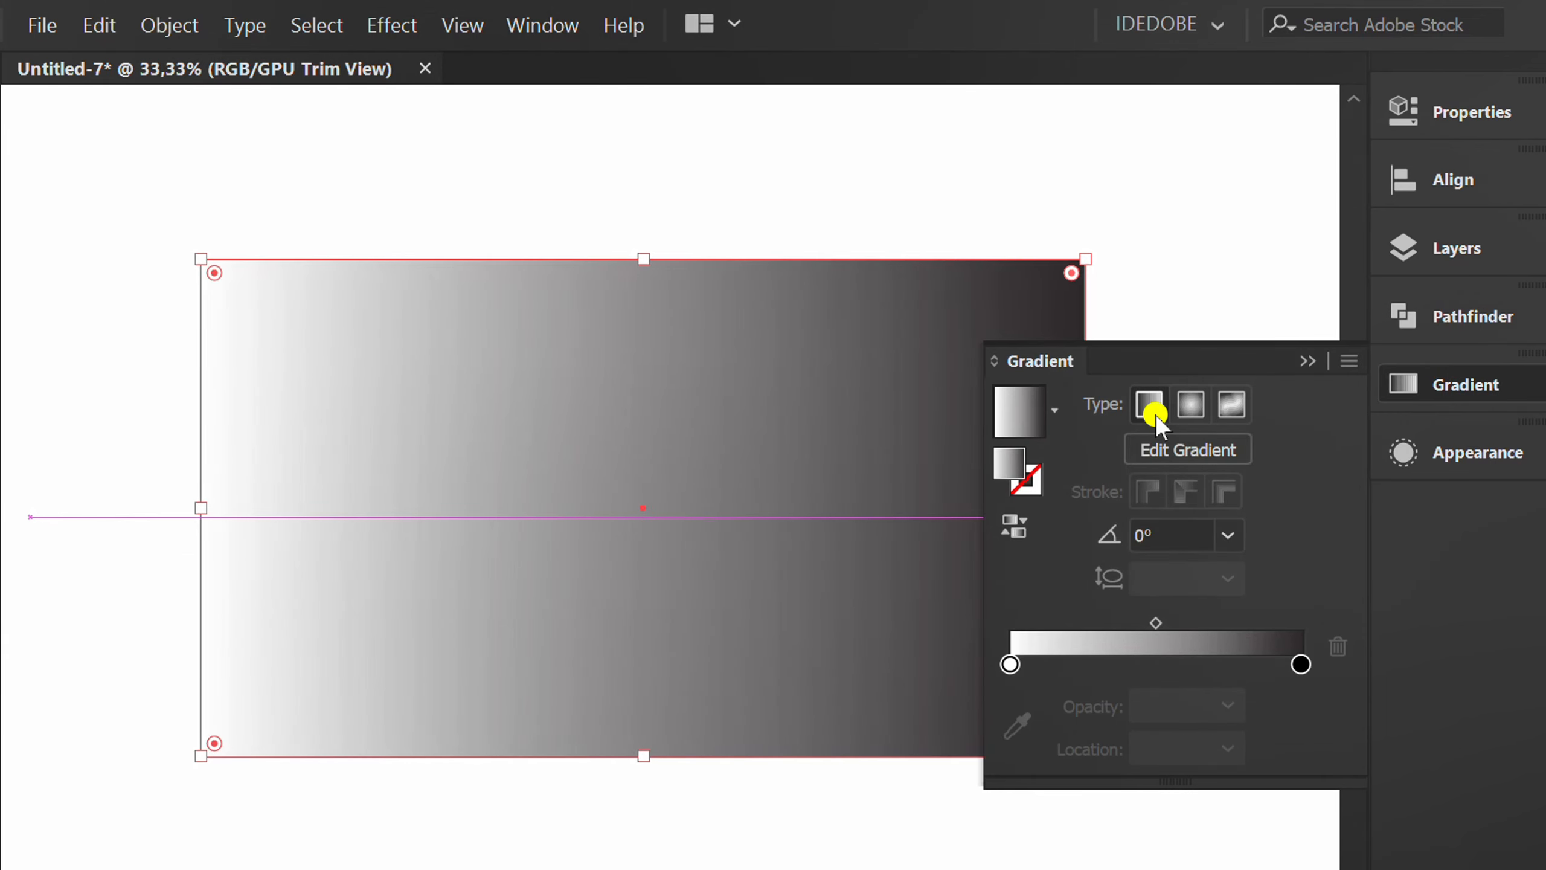
{"action": "left_click", "coordinate": [1190, 402]}
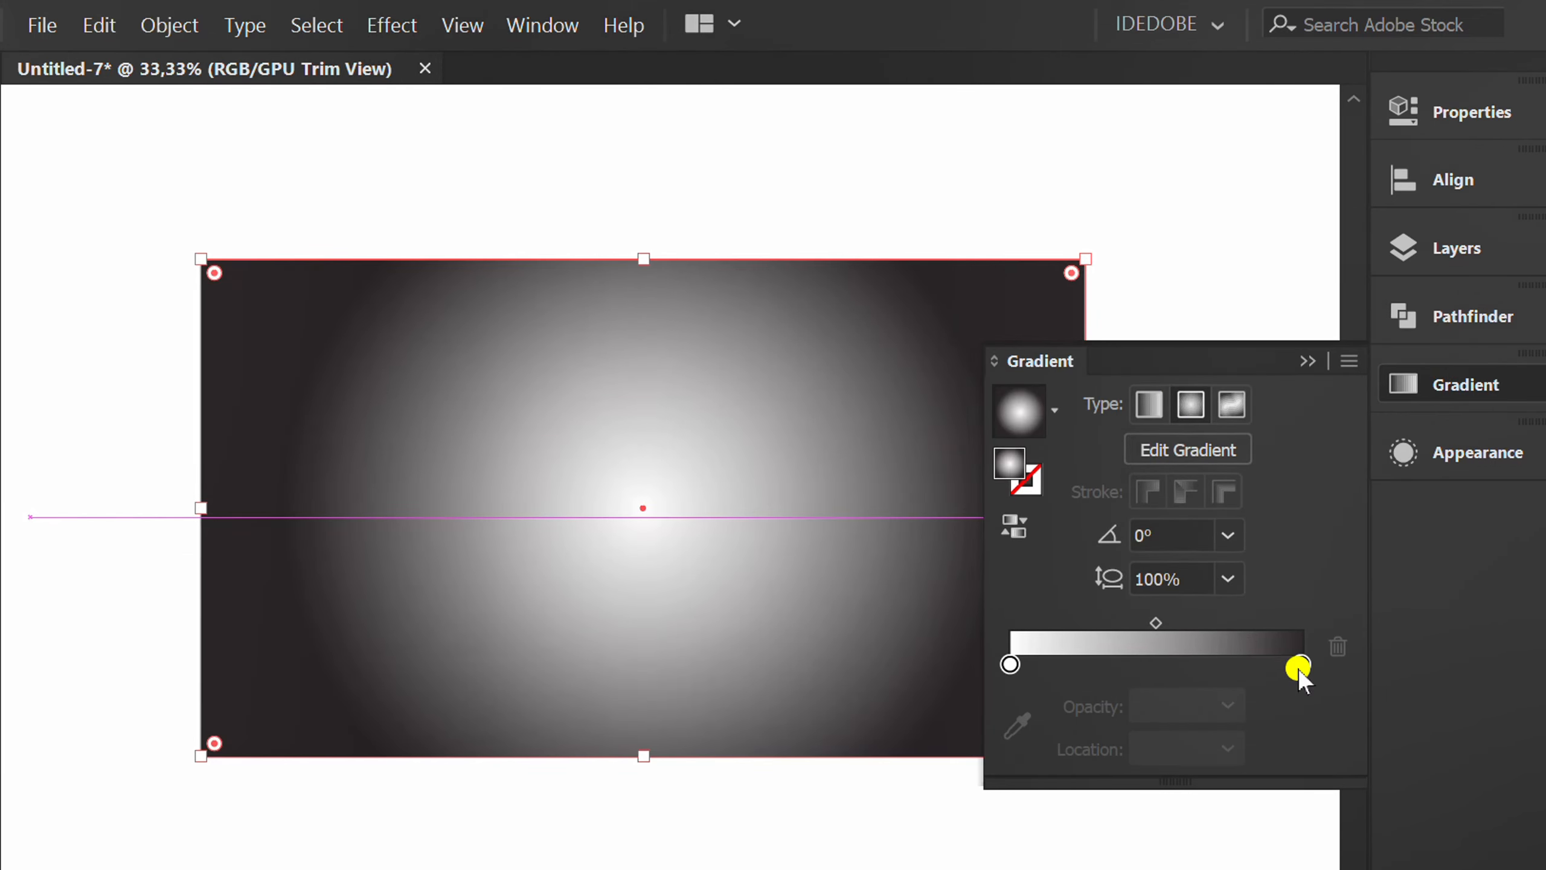
{"action": "double_click", "coordinate": [1299, 666]}
{"action": "left_click", "coordinate": [942, 339]}
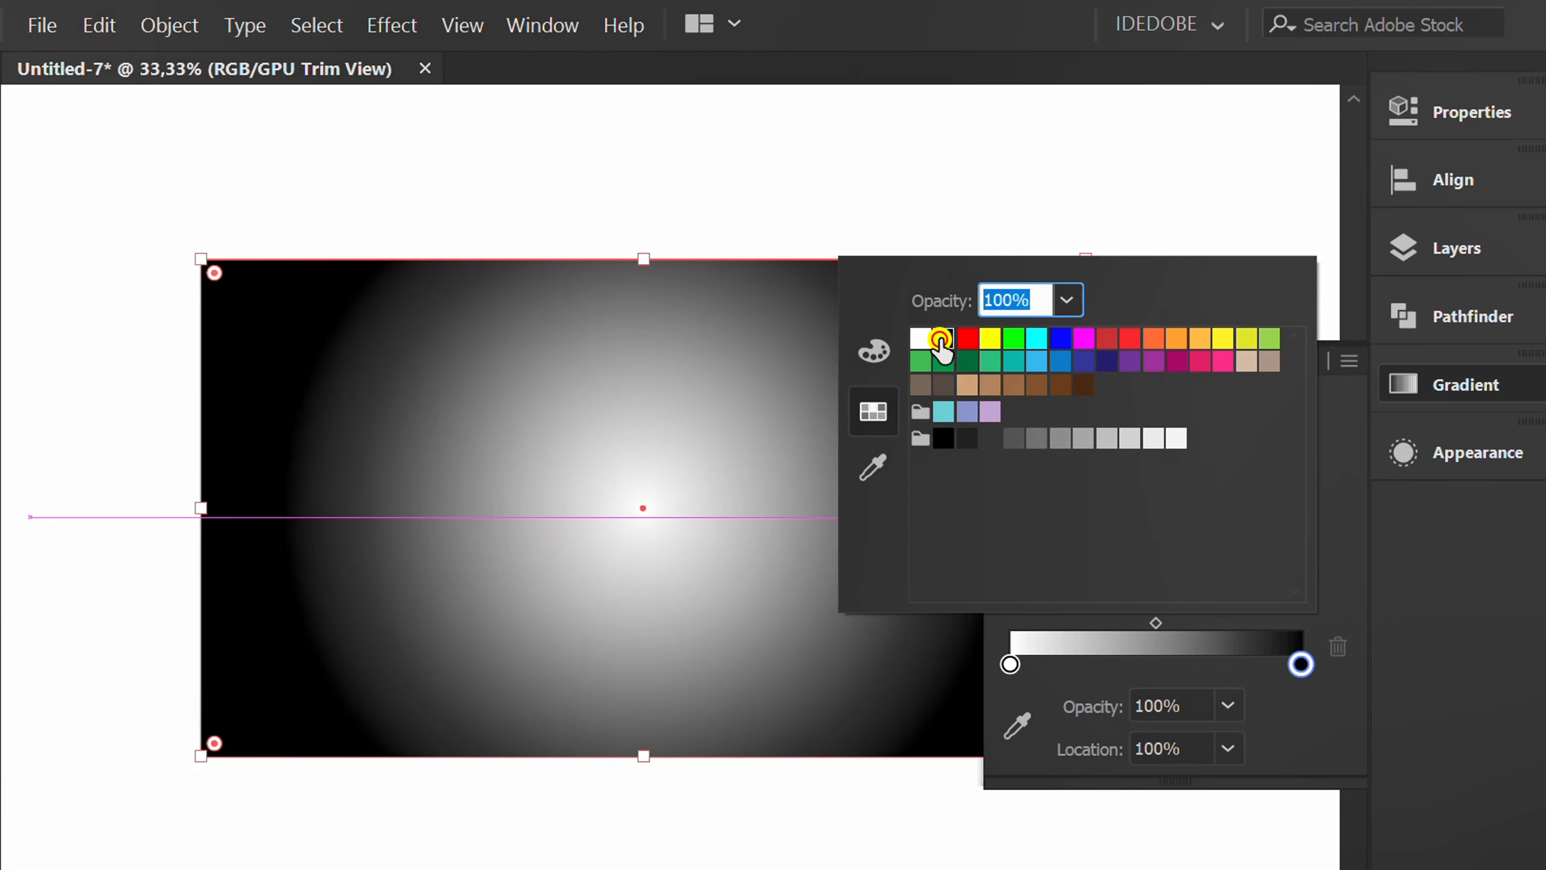
{"action": "left_click", "coordinate": [1313, 738]}
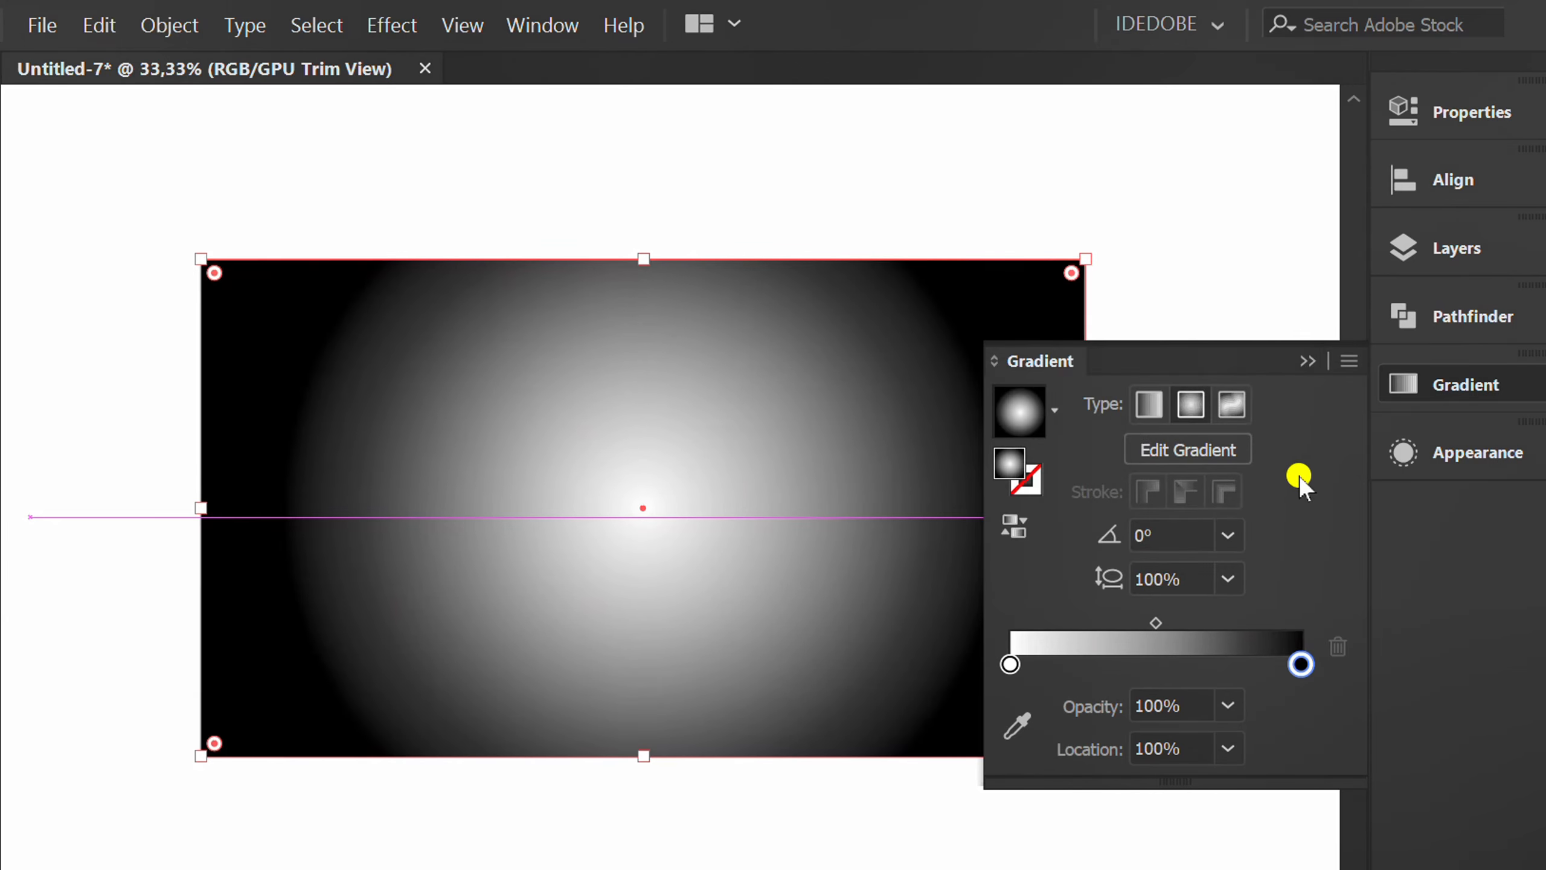
{"action": "left_click", "coordinate": [1307, 366]}
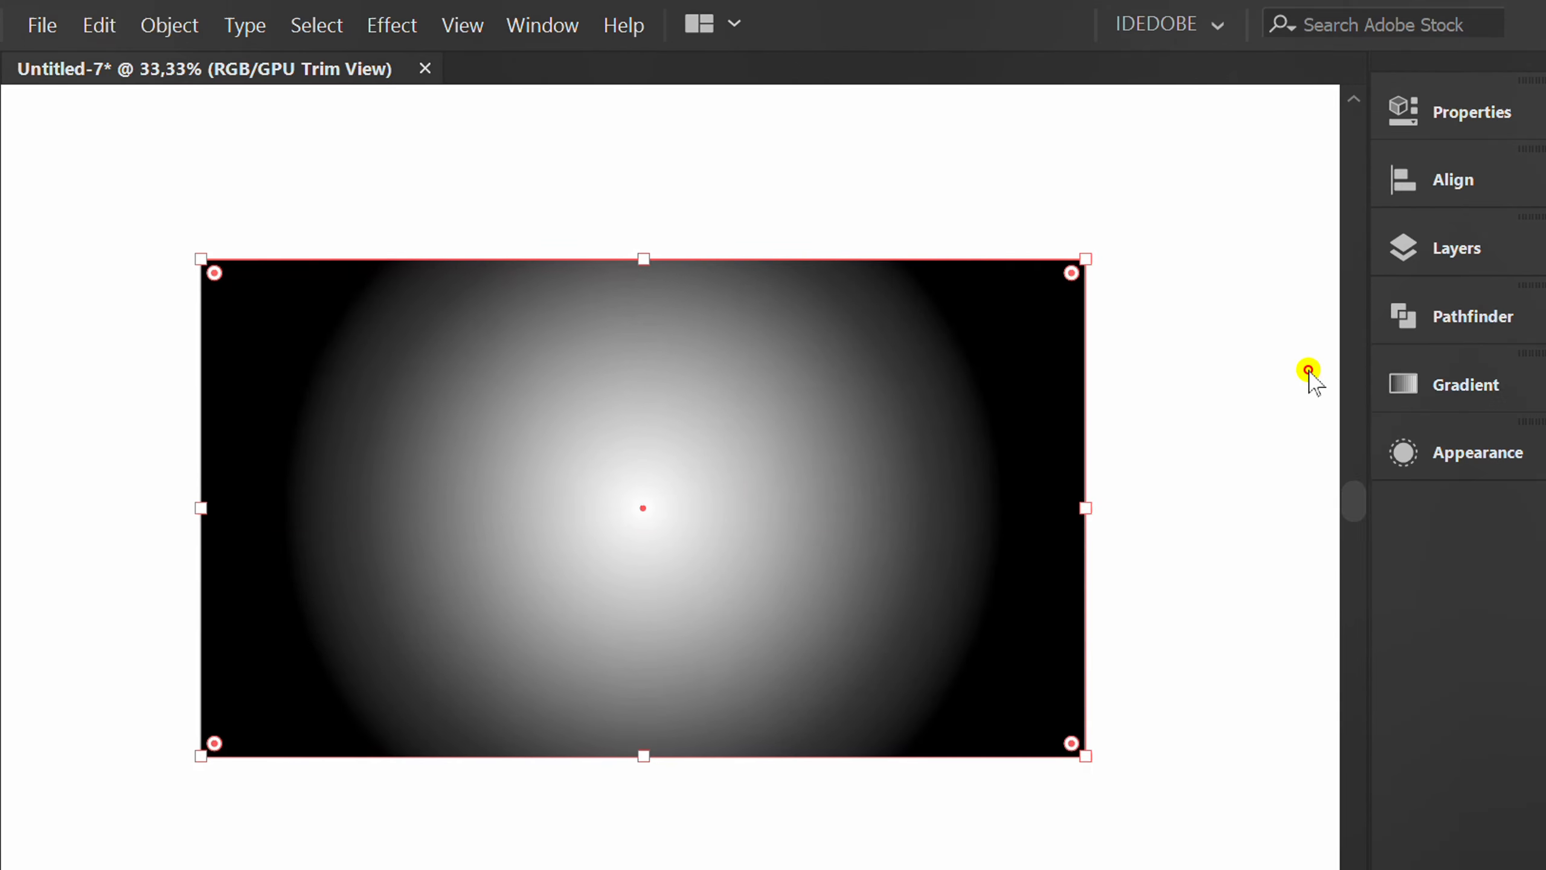
Set the gradient rectangle's blending mode to Multiply.
{"action": "left_click", "coordinate": [1442, 116]}
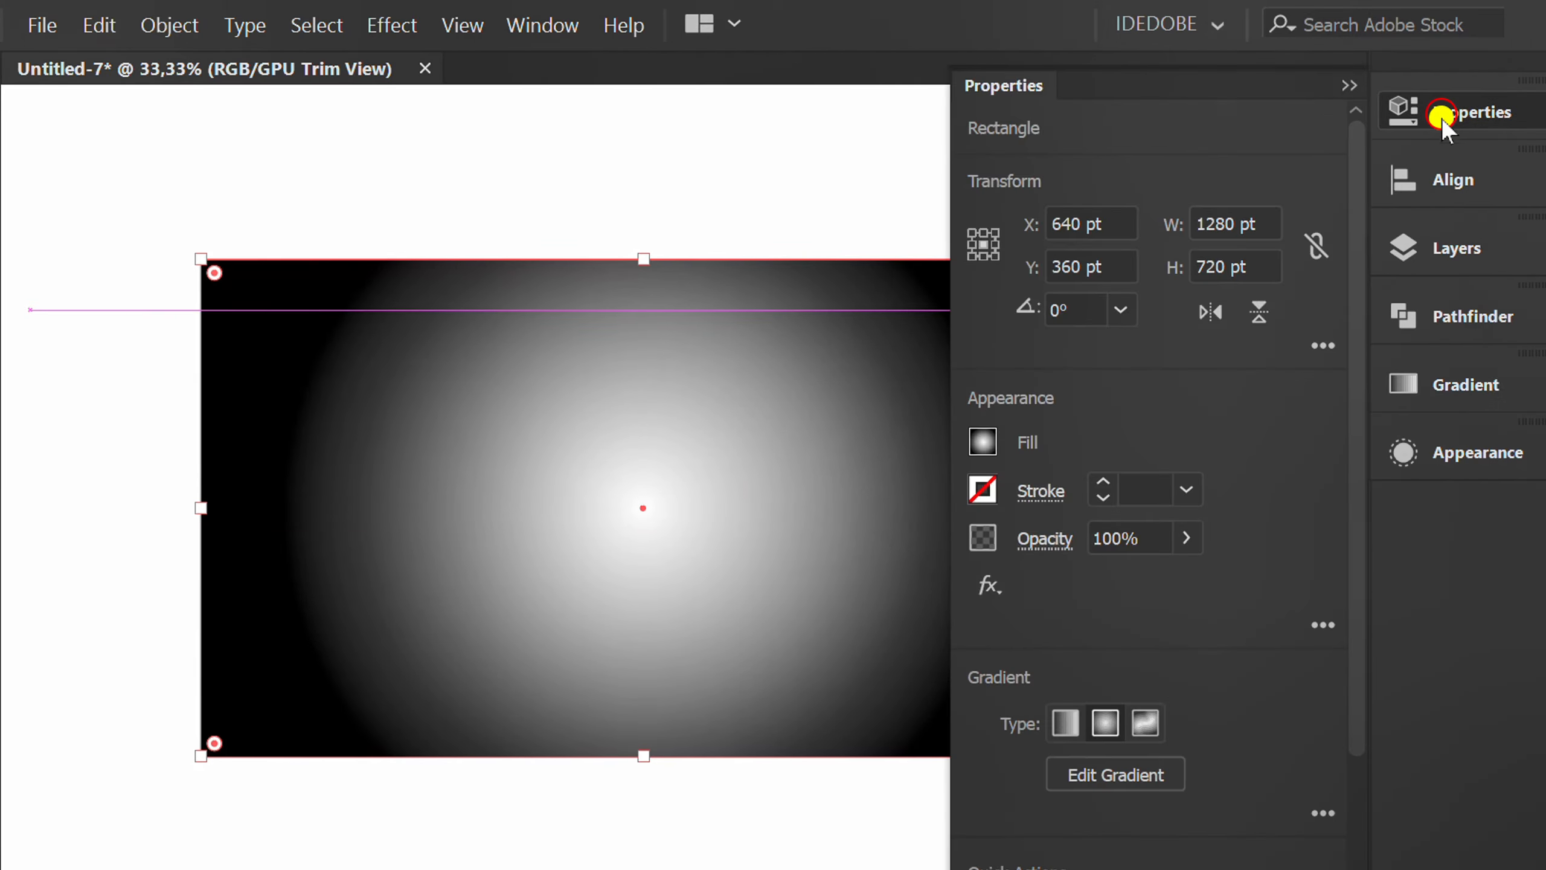
{"action": "left_click", "coordinate": [1049, 539]}
{"action": "left_click", "coordinate": [779, 596]}
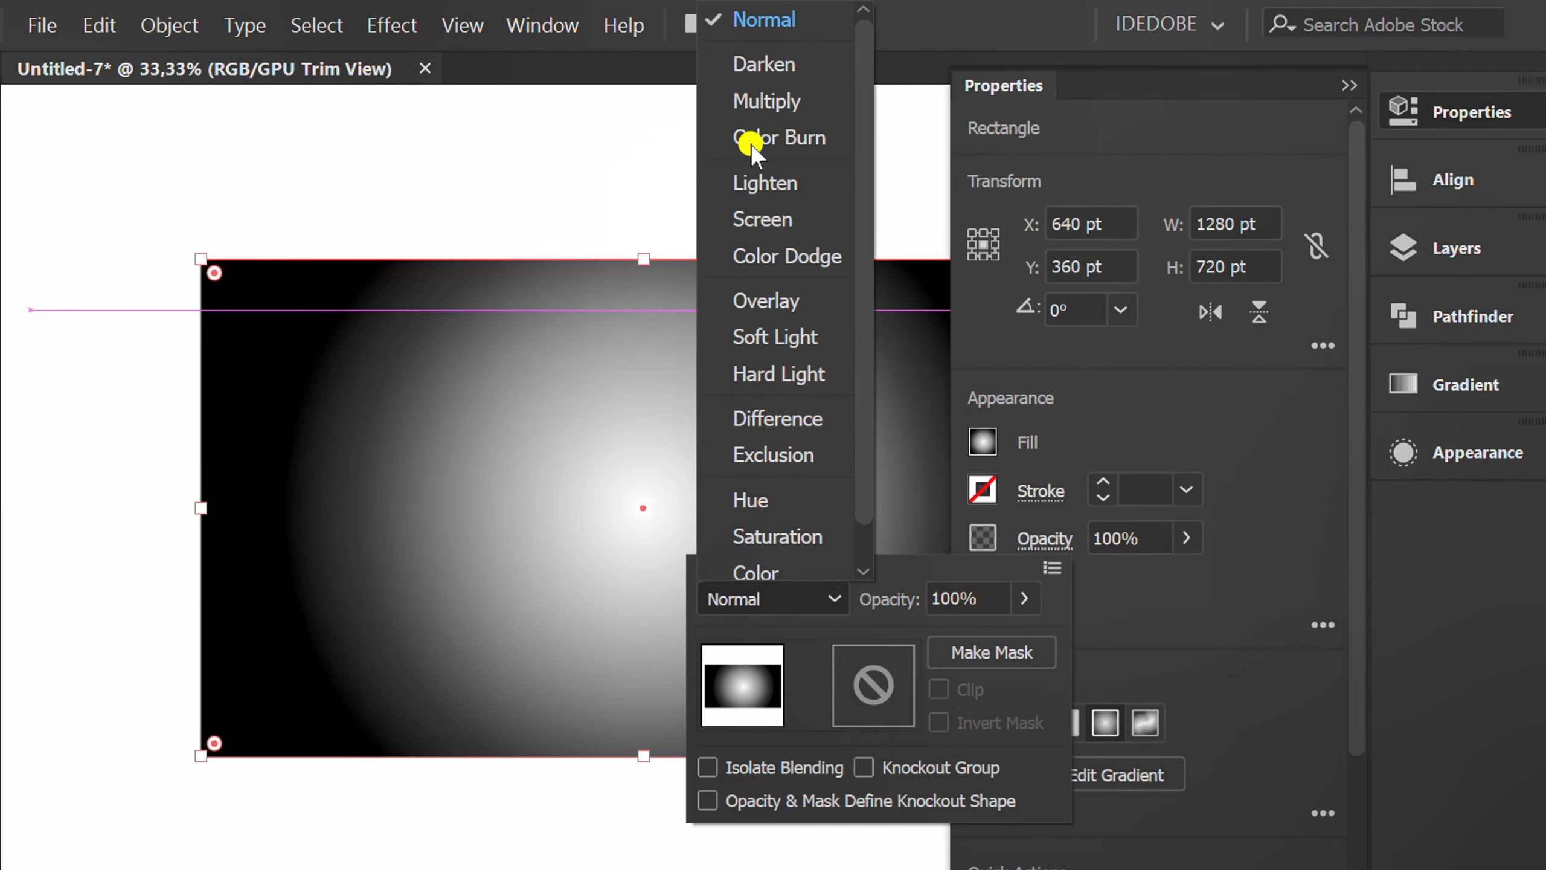
{"action": "left_click", "coordinate": [790, 102]}
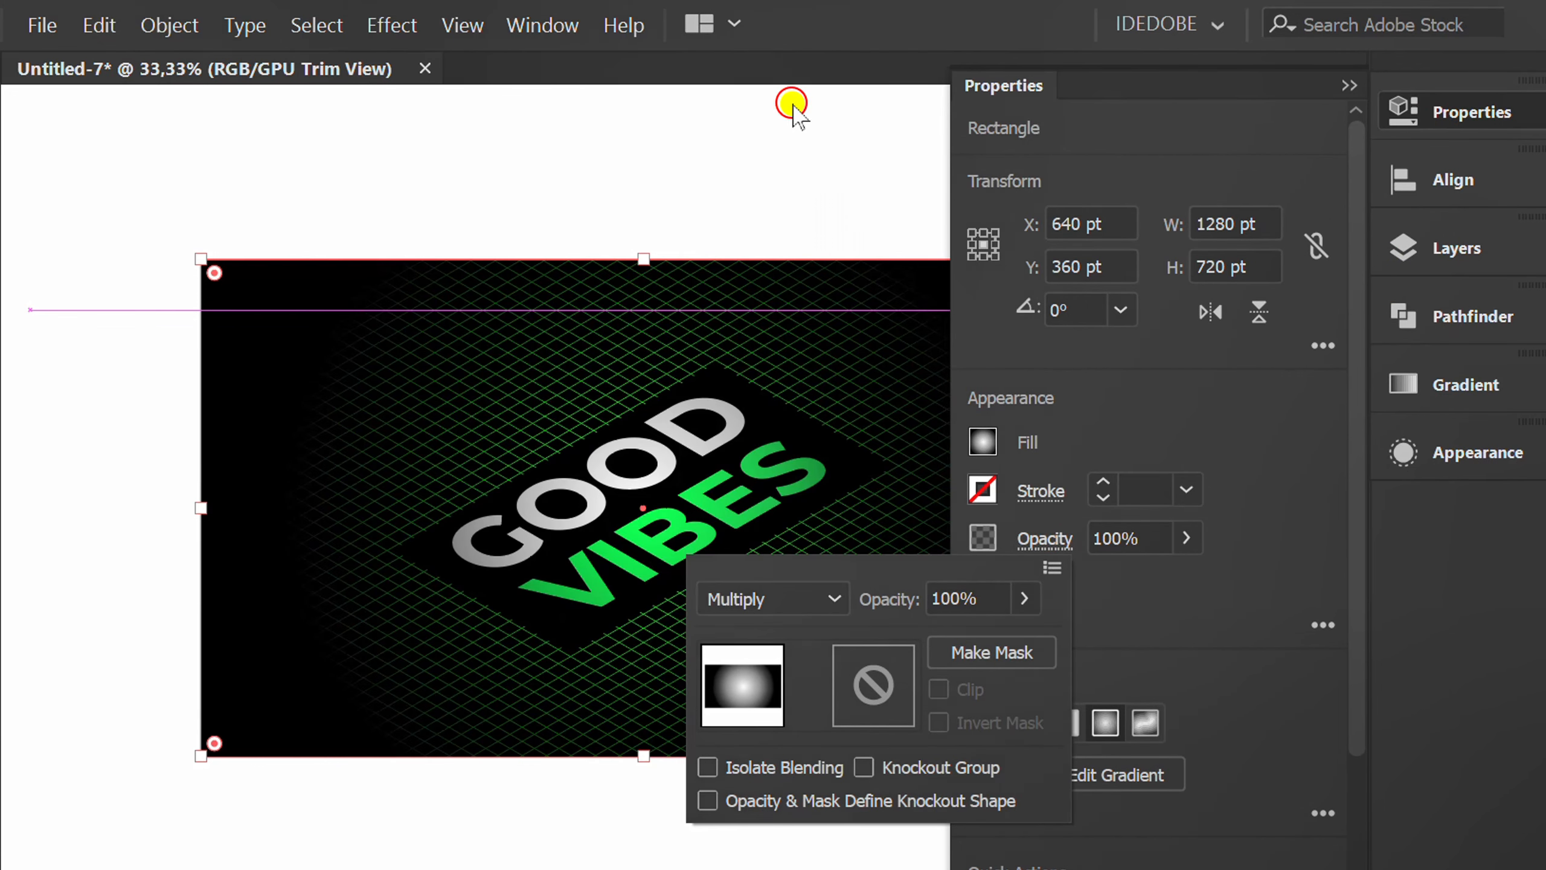
{"action": "left_click", "coordinate": [1306, 432]}
{"action": "left_click", "coordinate": [1349, 89]}
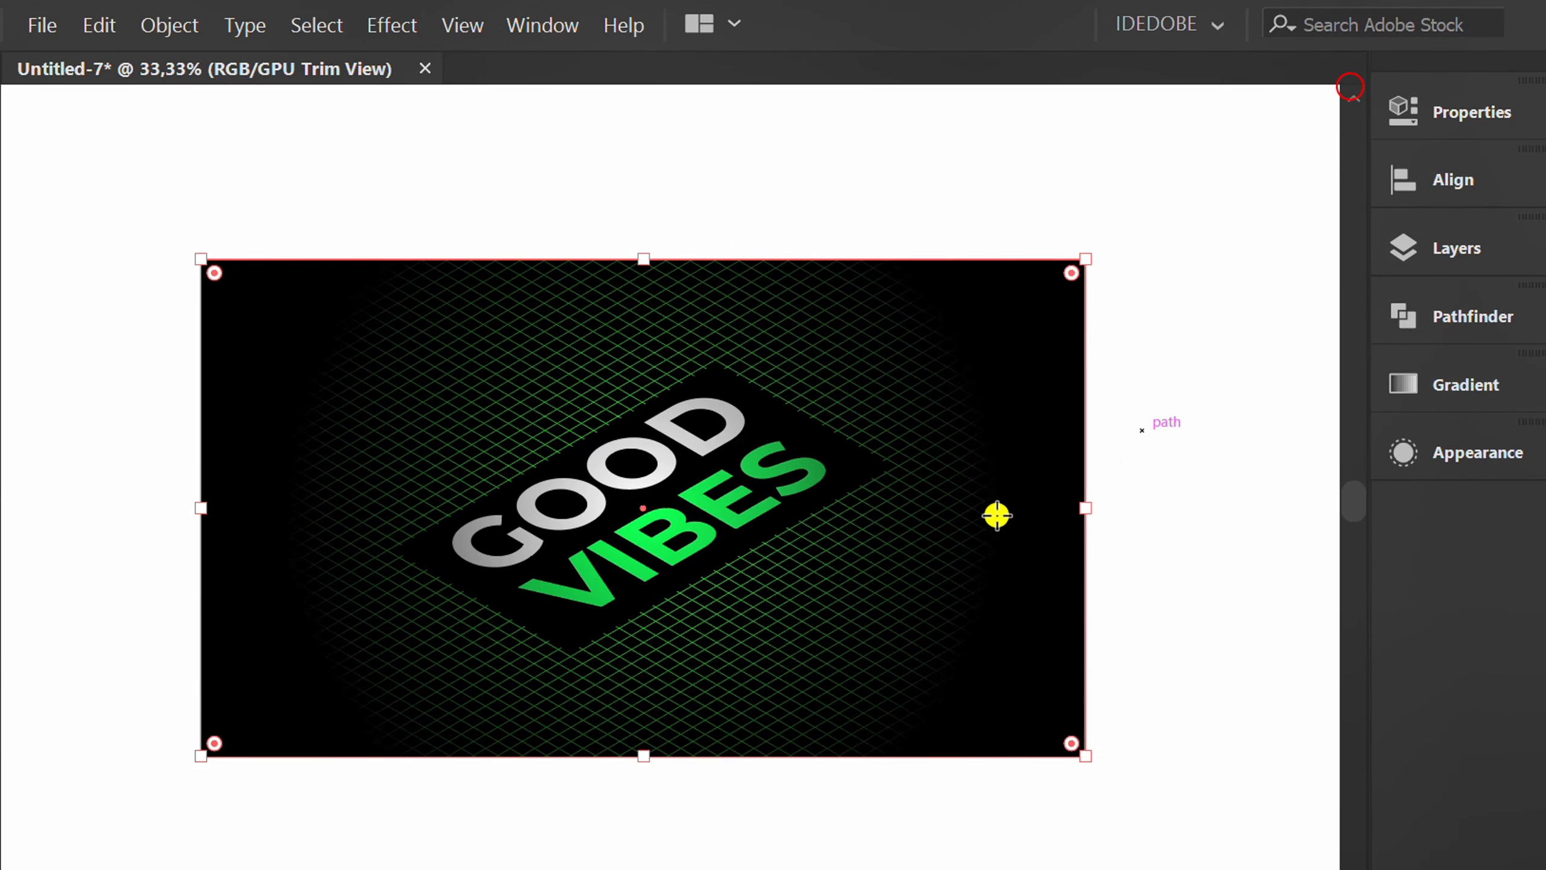
Widen the radial gradient to the artboard's side edges and move its white stop outward to enlarge the bright center.
{"action": "scroll", "coordinate": [749, 579], "scroll_direction": "up", "scroll_amount": 1}
{"action": "left_click_drag", "start_coordinate": [749, 579], "coordinate": [721, 637]}
{"action": "key", "text": "g"}
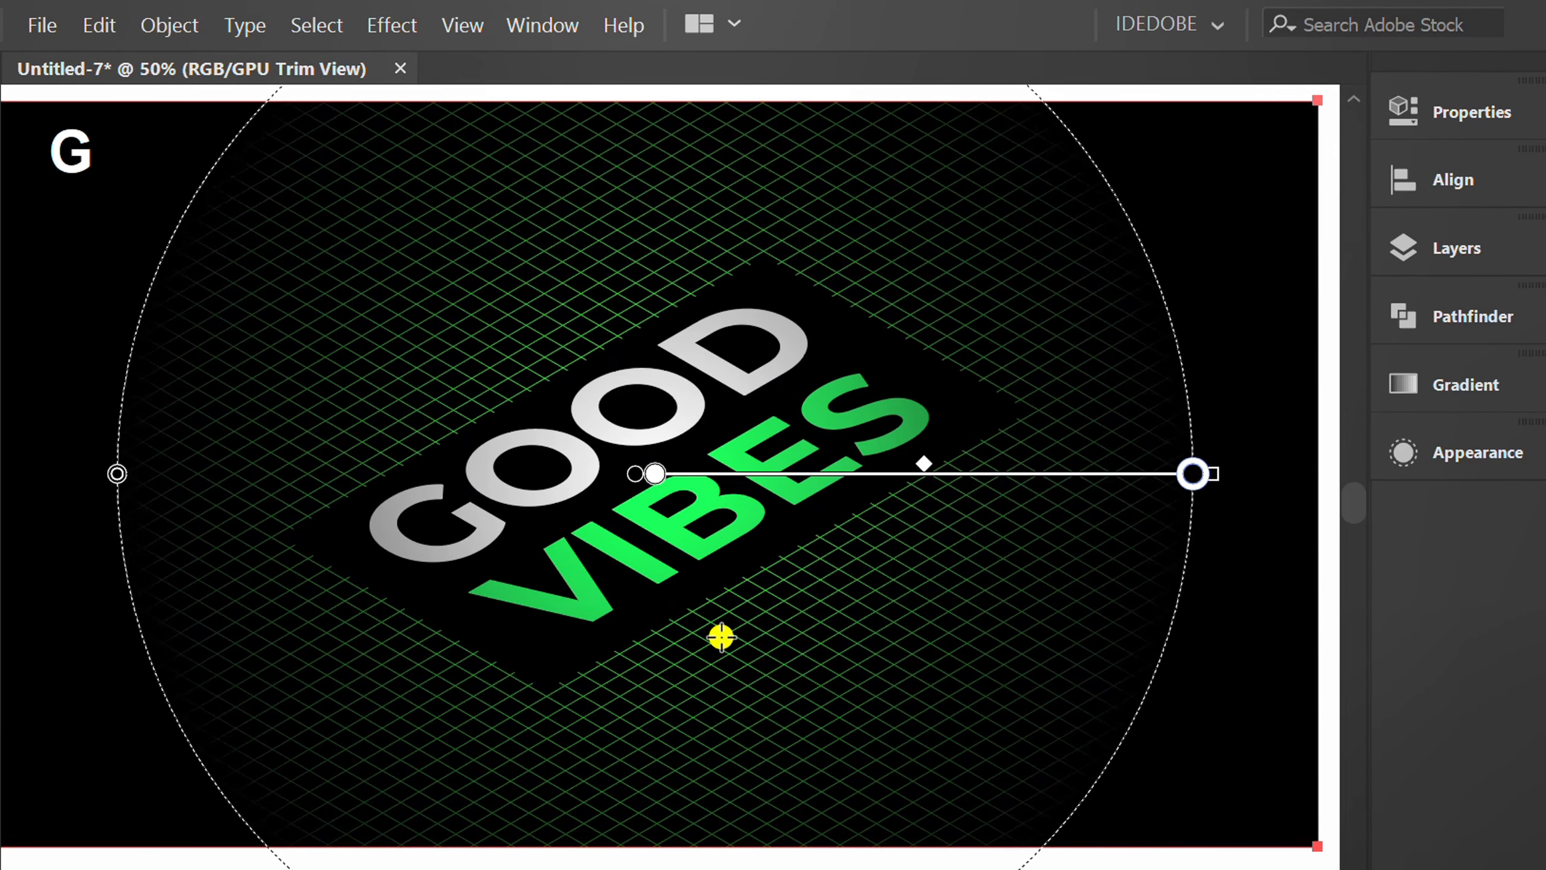
{"action": "left_click_drag", "start_coordinate": [1157, 487], "coordinate": [1332, 474]}
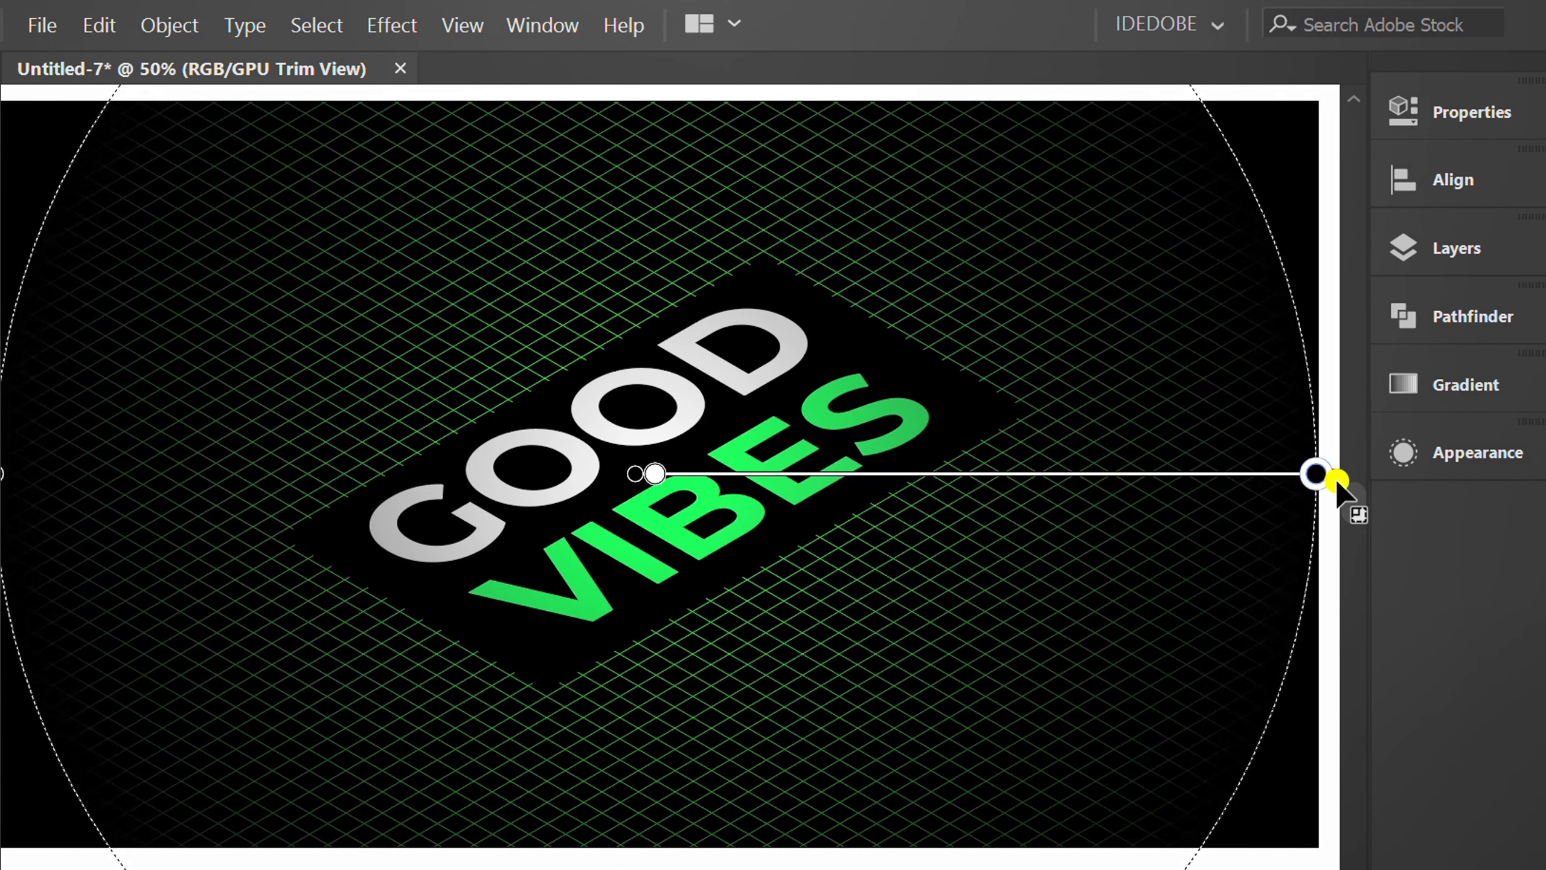
{"action": "left_click_drag", "start_coordinate": [653, 474], "coordinate": [793, 473]}
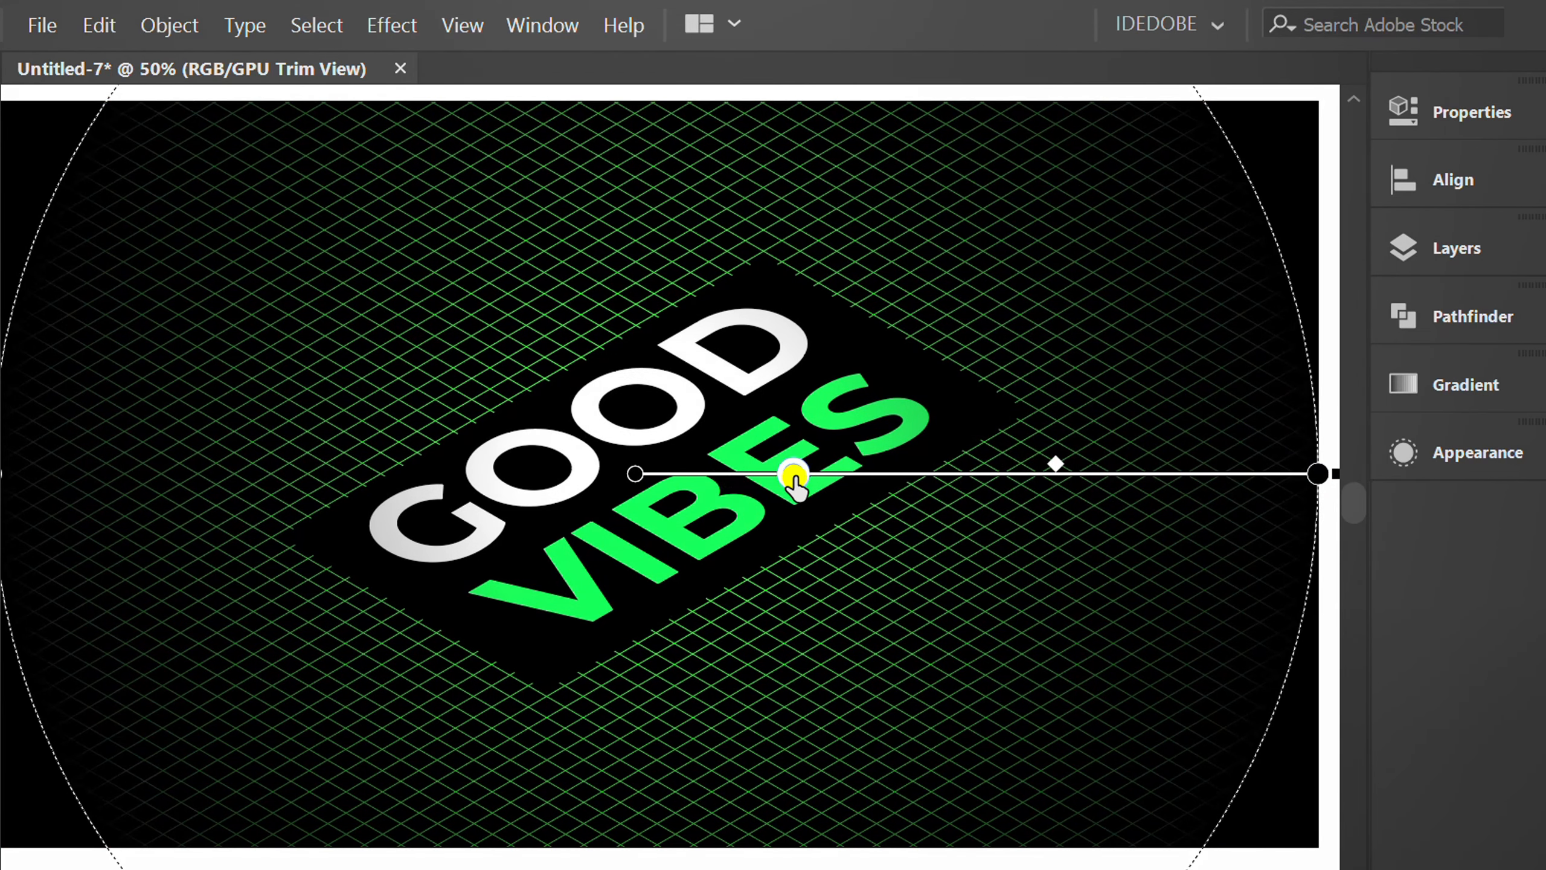
Flatten the gradient into a horizontal ellipse slightly taller than the artboard, and fine-tune its midpoint and white stop around the lettering.
{"action": "scroll", "coordinate": [755, 505], "scroll_direction": "down", "scroll_amount": 2}
{"action": "left_click_drag", "start_coordinate": [660, 171], "coordinate": [664, 280]}
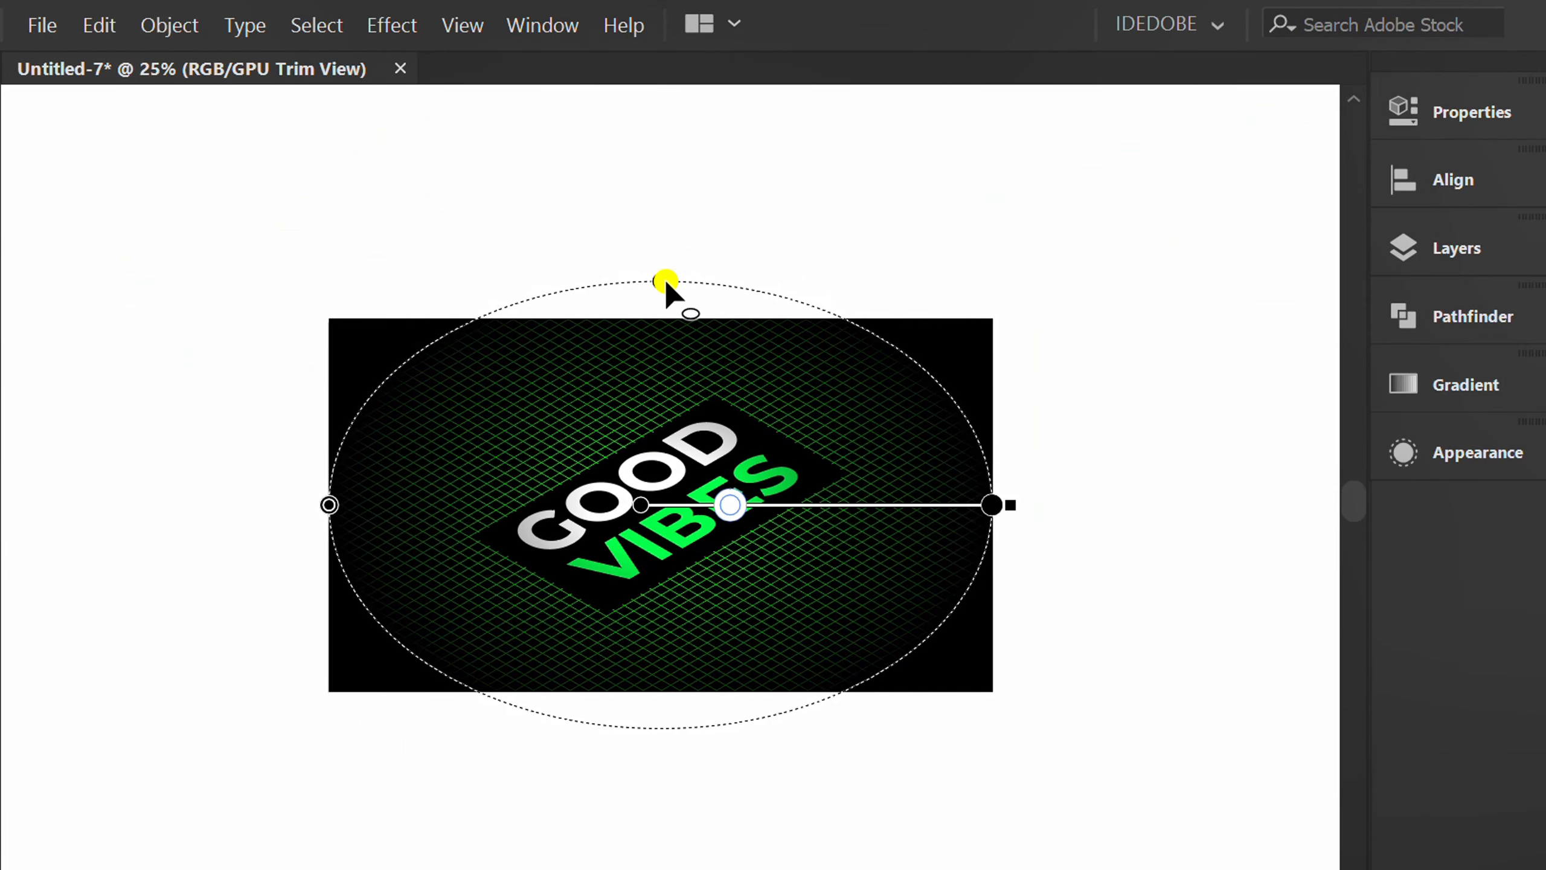
{"action": "scroll", "coordinate": [664, 536], "scroll_direction": "up", "scroll_amount": 1}
{"action": "left_click_drag", "start_coordinate": [925, 484], "coordinate": [878, 488]}
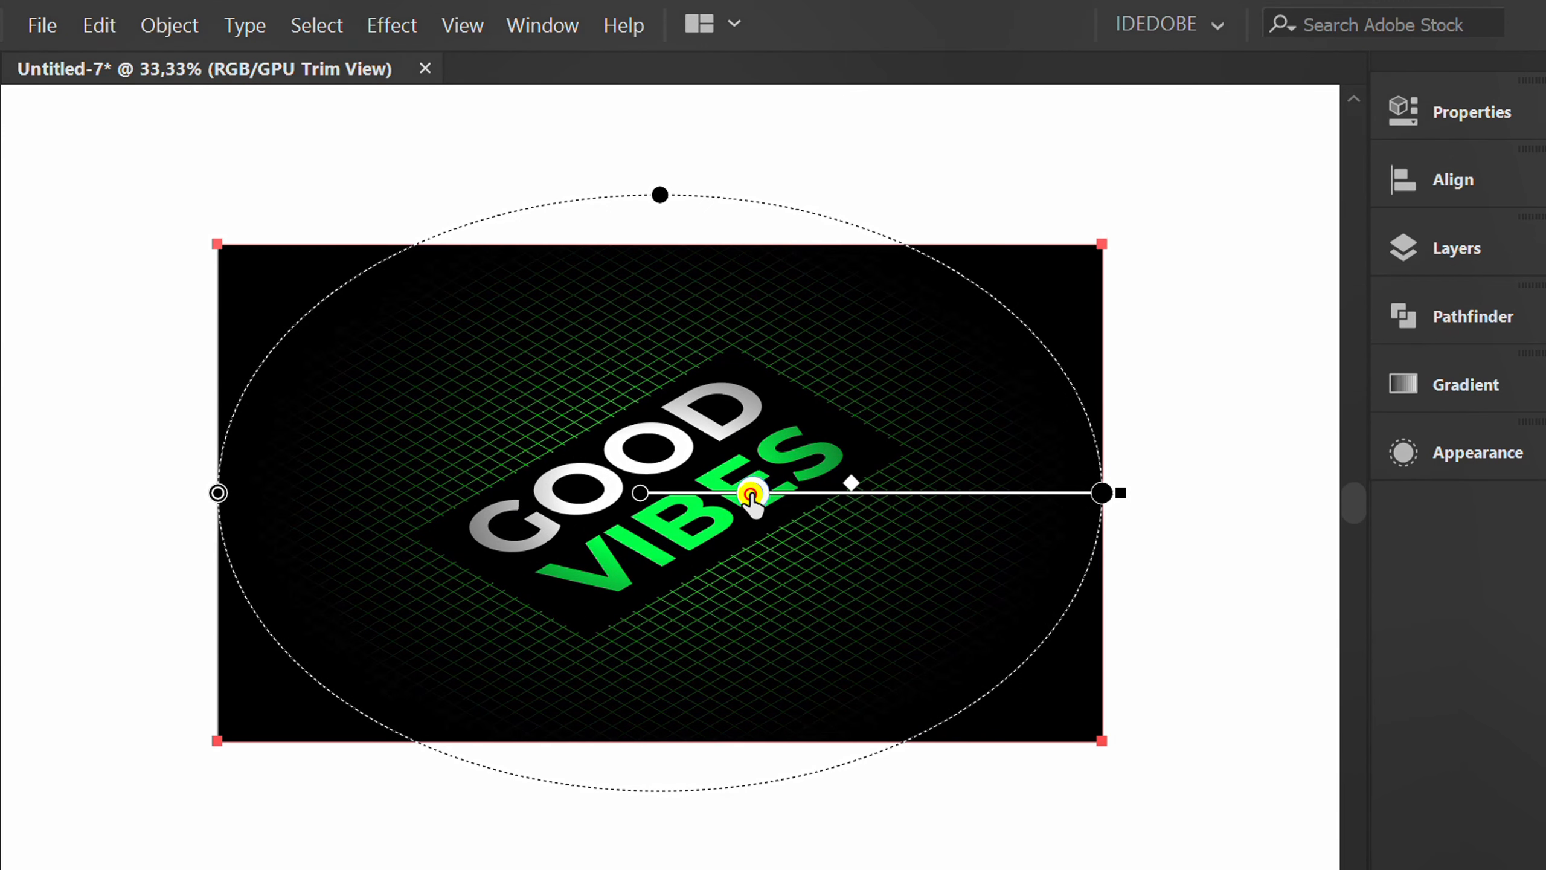
{"action": "left_click_drag", "start_coordinate": [753, 493], "coordinate": [780, 494]}
{"action": "left_click_drag", "start_coordinate": [872, 484], "coordinate": [886, 489]}
{"action": "key", "text": "v"}
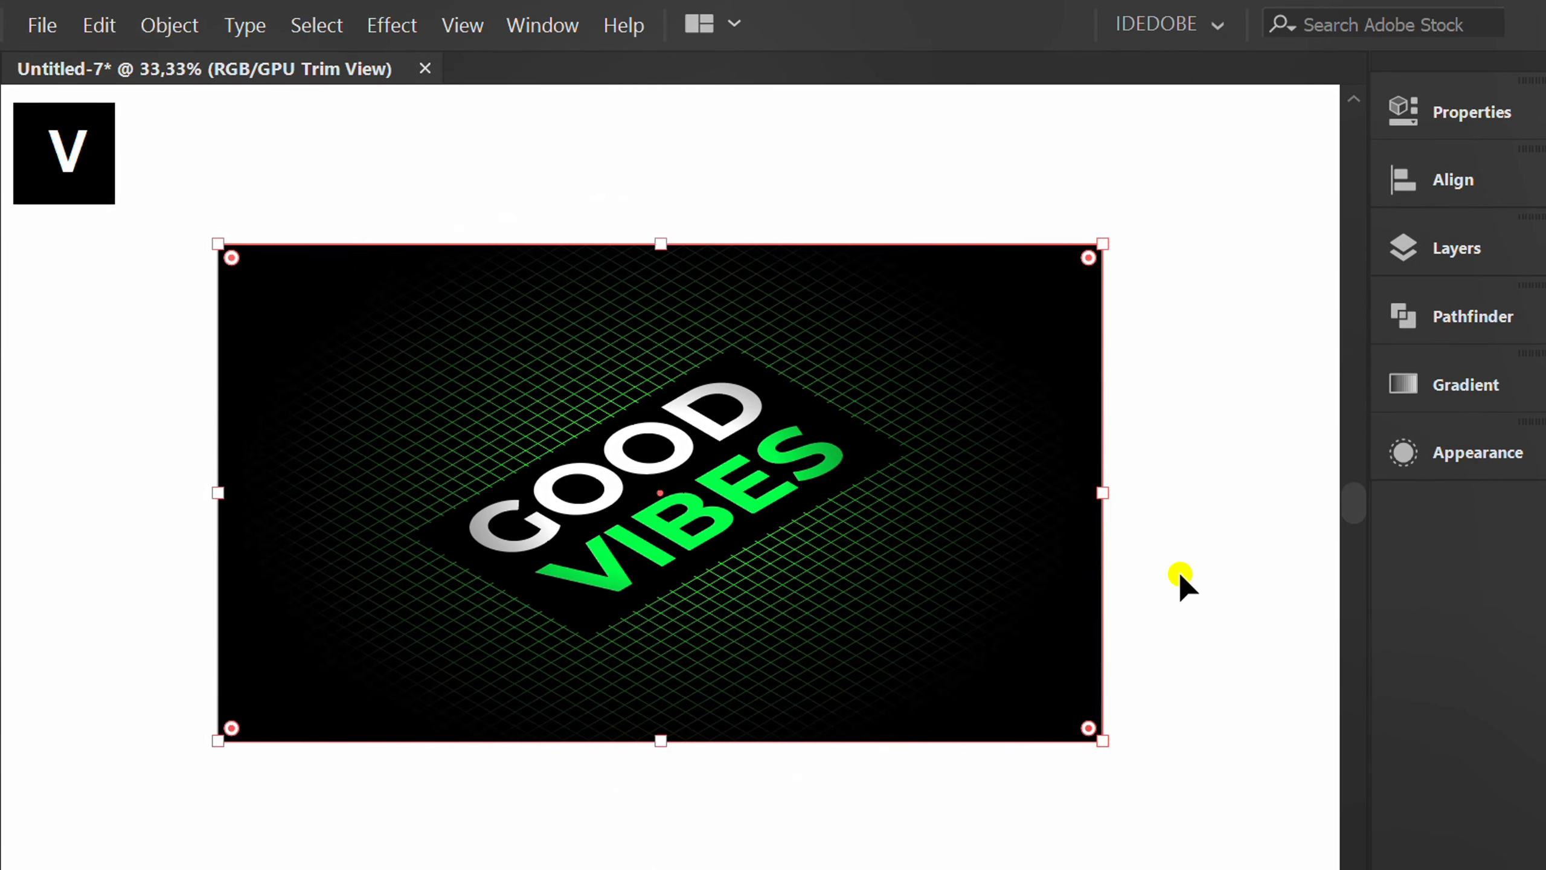
{"action": "left_click", "coordinate": [1202, 590]}
{"action": "key", "text": "ctrl+plus"}
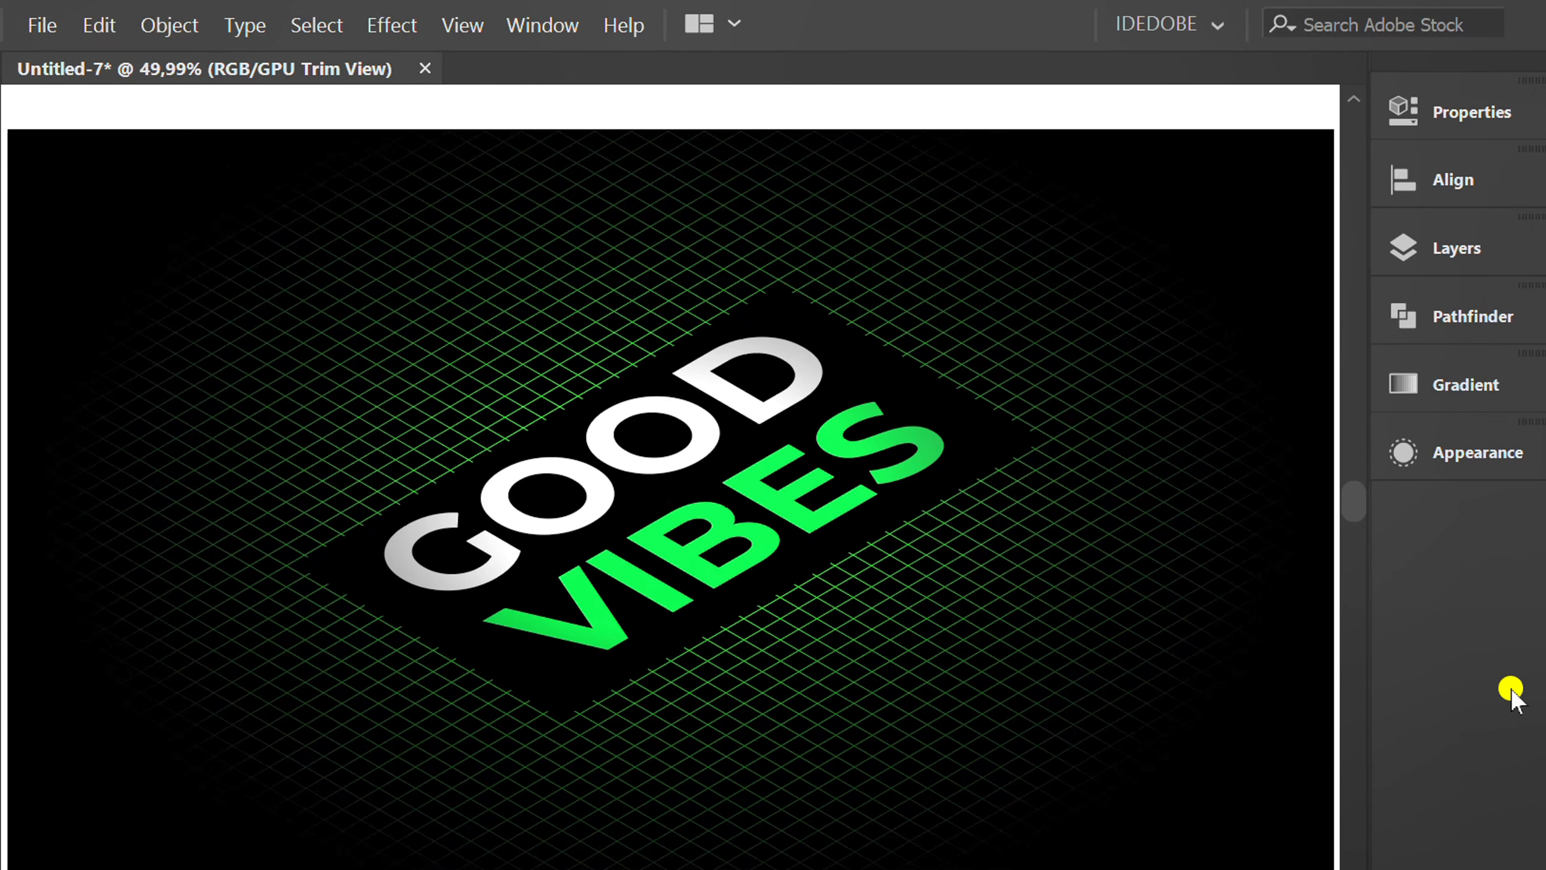